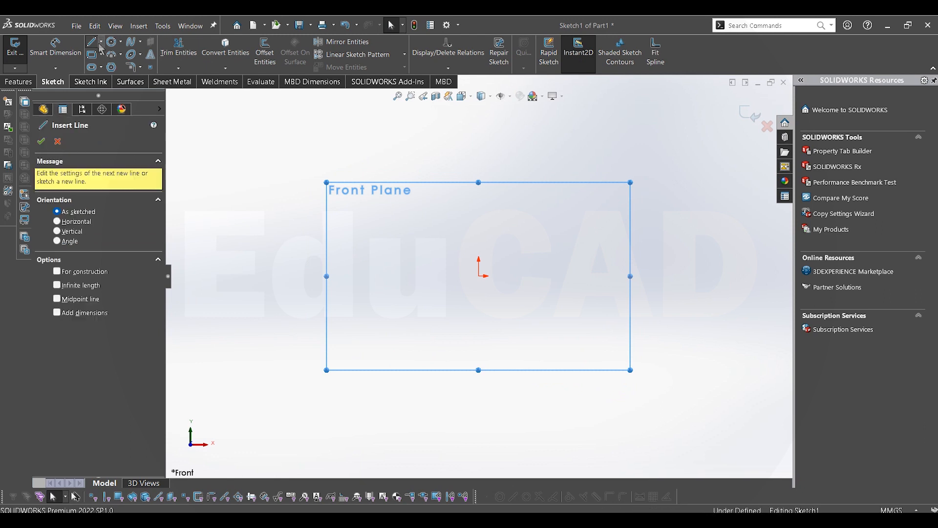
{"action": "left_click", "coordinate": [101, 42]}
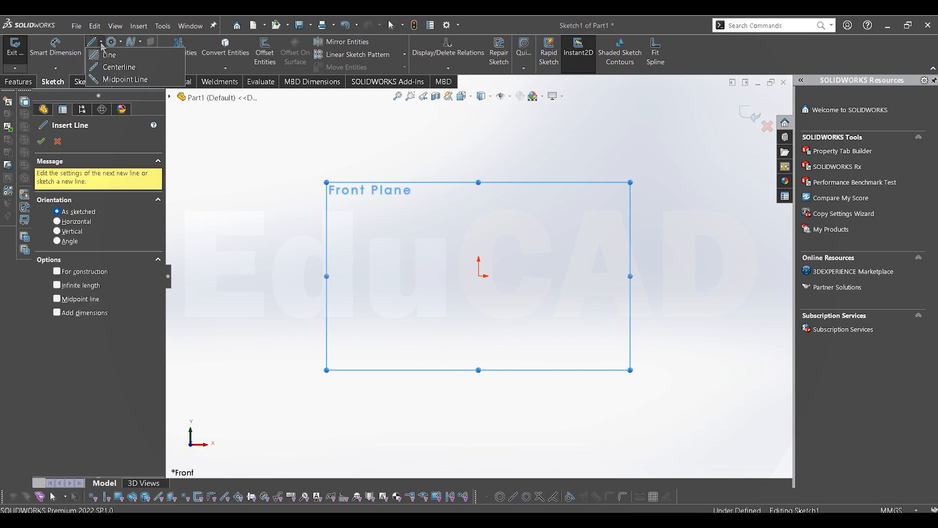
{"action": "left_click", "coordinate": [125, 79]}
{"action": "left_click", "coordinate": [479, 276]}
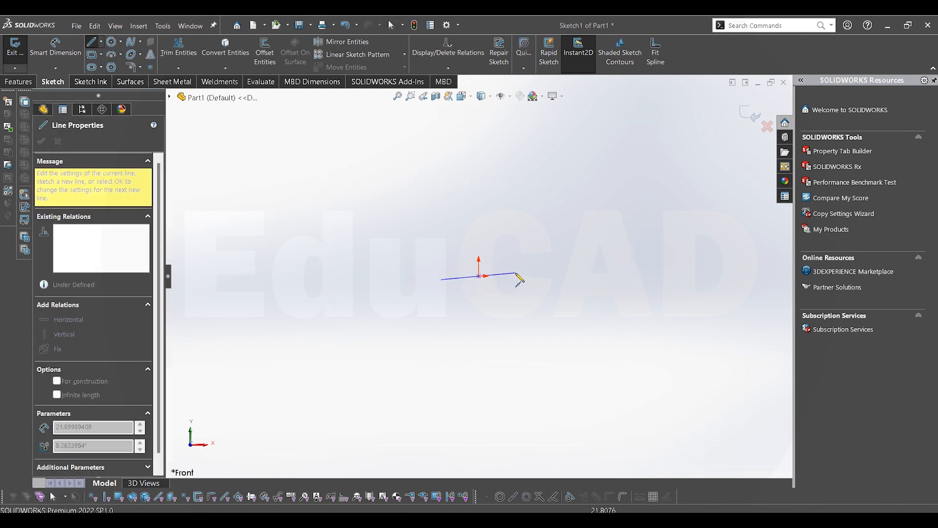
{"action": "key", "text": "Escape"}
{"action": "key", "text": "Escape"}
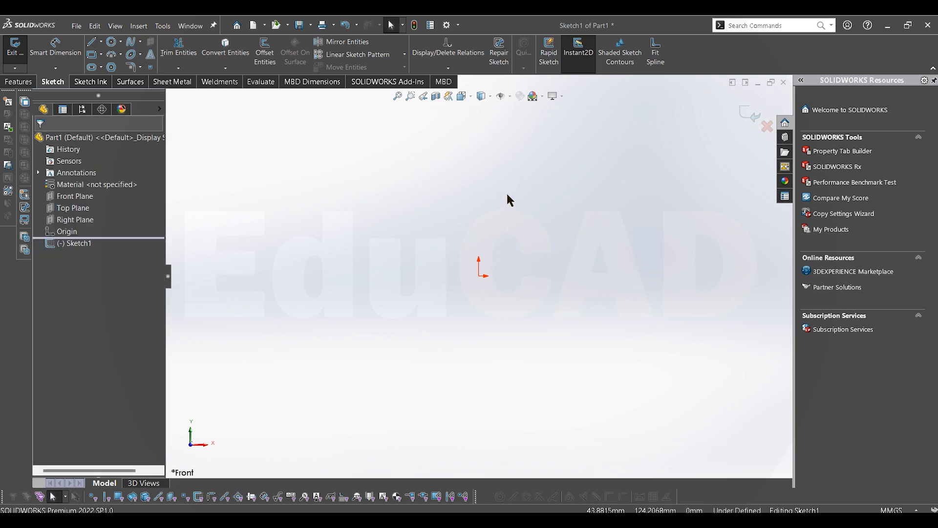
Draw a horizontal centerline about 89 mm long from the origin toward the positive X side
{"action": "left_click", "coordinate": [101, 42]}
{"action": "left_click", "coordinate": [125, 67]}
{"action": "left_click", "coordinate": [479, 276]}
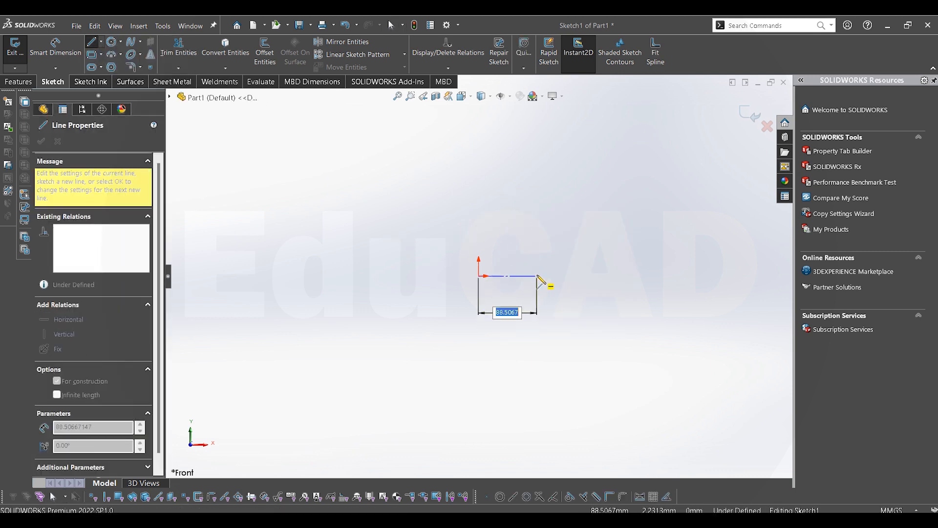
{"action": "left_click", "coordinate": [537, 276]}
{"action": "key", "text": "Escape"}
{"action": "key", "text": "Escape"}
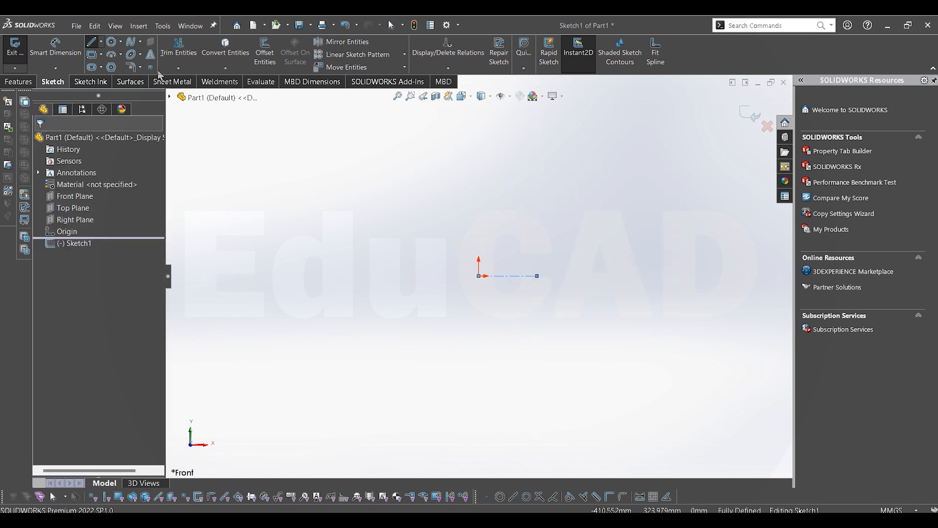
Draw a vertical centerline about 225 mm long straight up from the origin
{"action": "left_click", "coordinate": [103, 43]}
{"action": "left_click", "coordinate": [117, 66]}
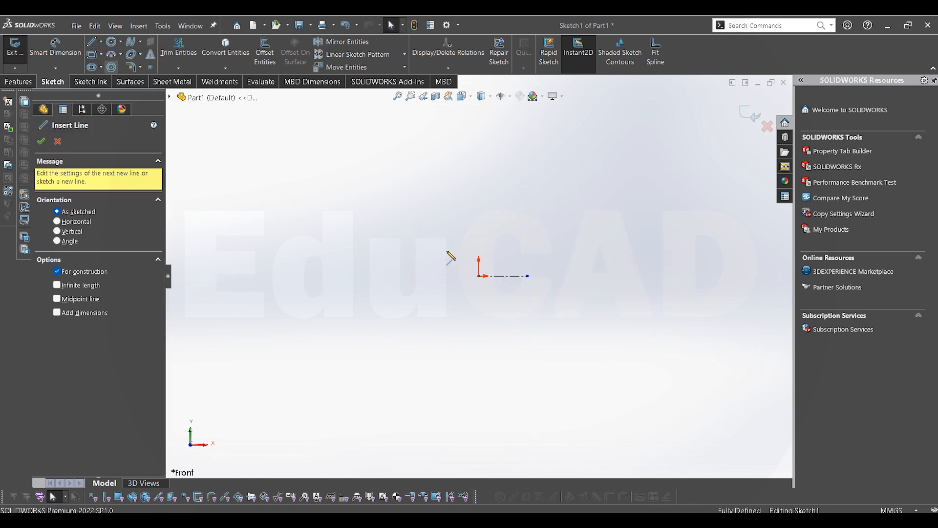
{"action": "left_click", "coordinate": [479, 277]}
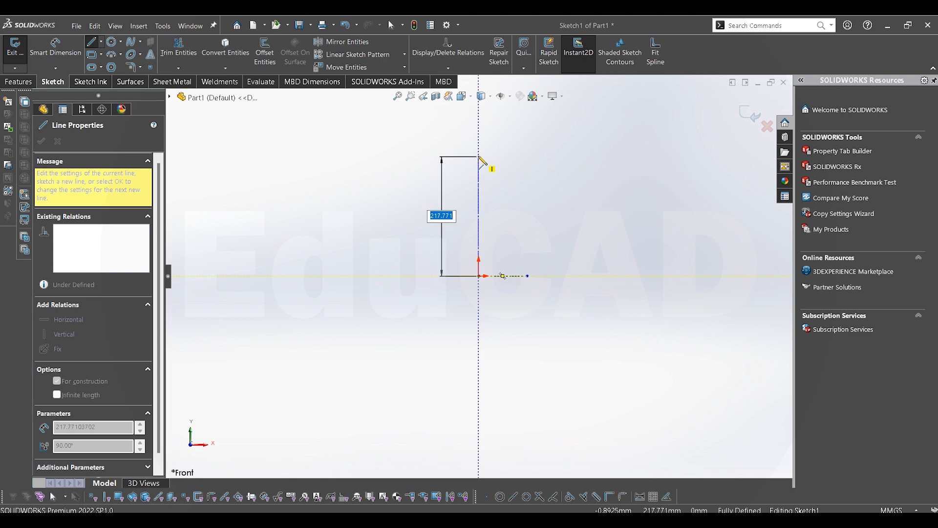
{"action": "left_click", "coordinate": [479, 153]}
{"action": "right_click", "coordinate": [530, 168]}
{"action": "left_click", "coordinate": [562, 198]}
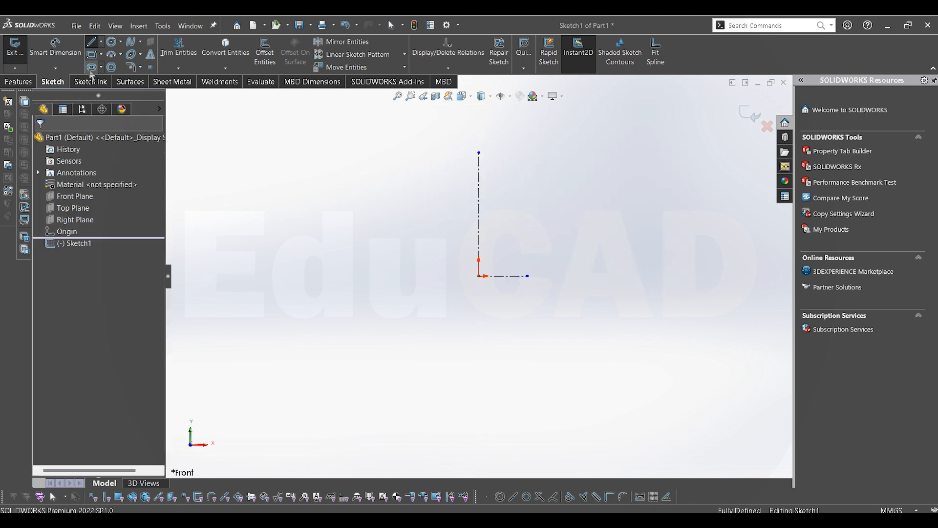
Dimension the vertical centerline's length and set it to 150 mm
{"action": "left_click", "coordinate": [479, 209]}
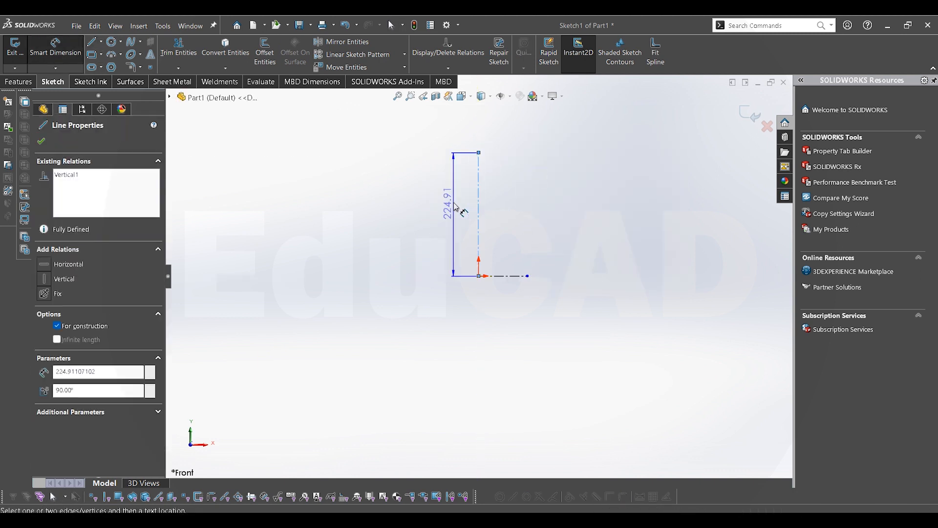
{"action": "left_click", "coordinate": [447, 211]}
{"action": "type", "text": "150"}
{"action": "key", "text": "Return"}
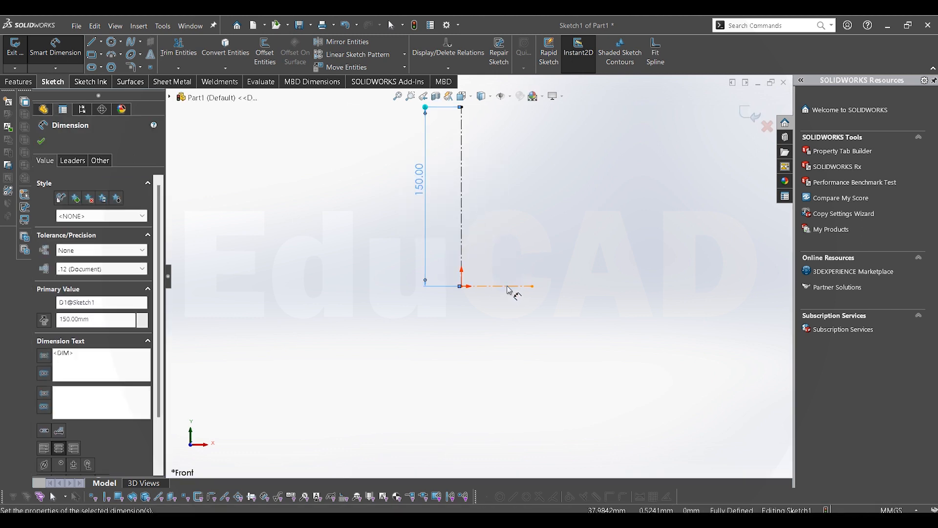
Dimension the horizontal centerline at the origin and set its length to 35 mm
{"action": "left_click", "coordinate": [509, 287]}
{"action": "left_click", "coordinate": [505, 316]}
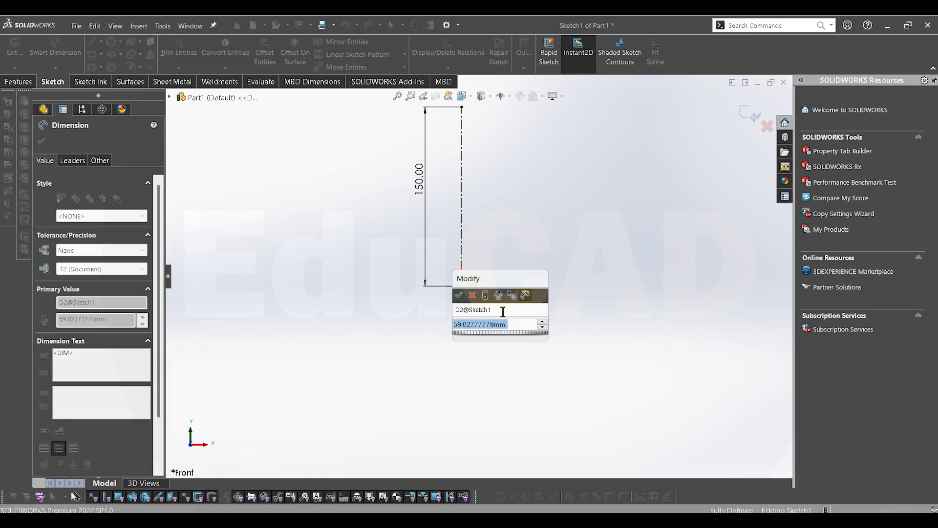
{"action": "type", "text": "35"}
{"action": "key", "text": "Return"}
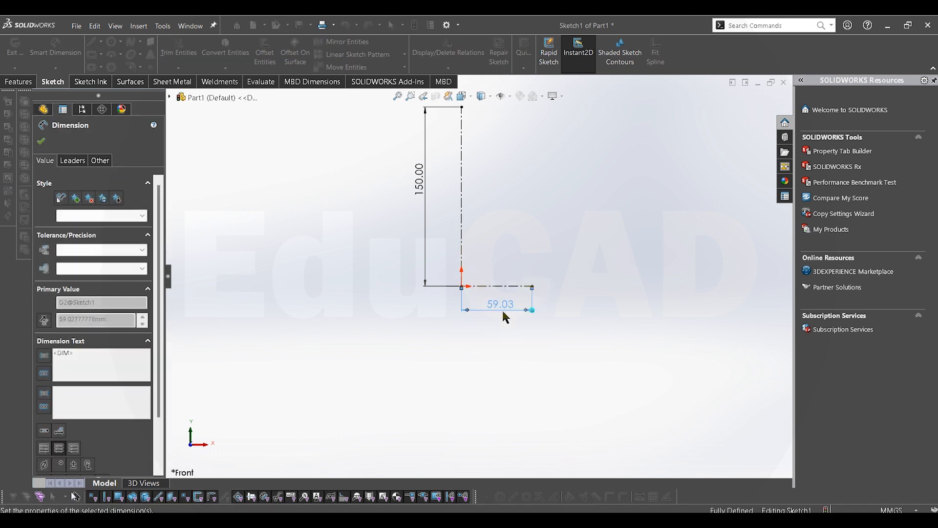
Draw a horizontal centerline about 46 mm long from the upper end of the vertical centerline toward the positive X side
{"action": "scroll", "coordinate": [492, 157], "scroll_direction": "down", "scroll_amount": 1}
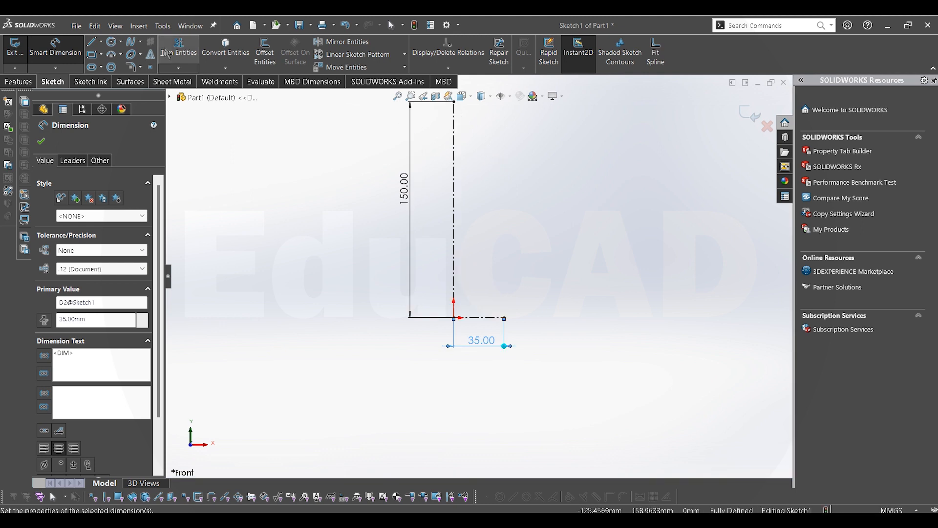
{"action": "left_click", "coordinate": [101, 42]}
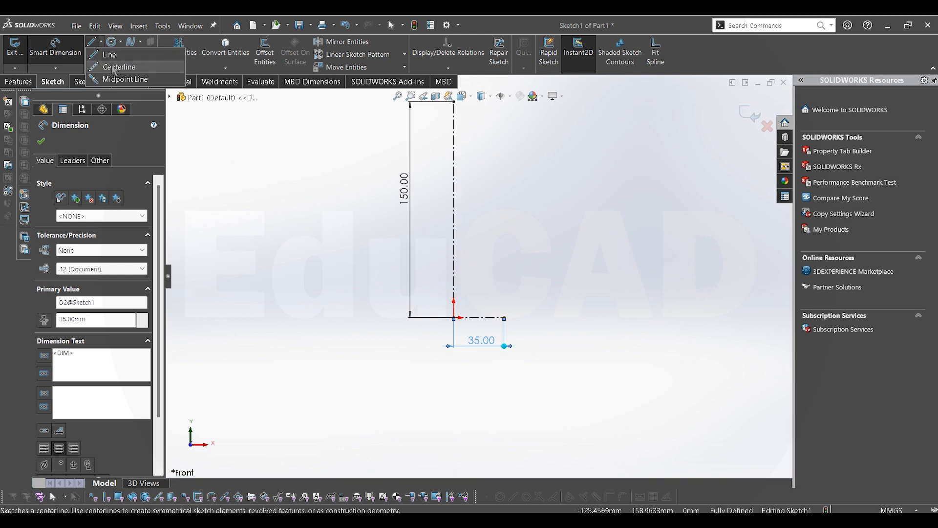
{"action": "left_click", "coordinate": [120, 59]}
{"action": "scroll", "coordinate": [473, 168], "scroll_direction": "up", "scroll_amount": 1}
{"action": "scroll", "coordinate": [475, 166], "scroll_direction": "down", "scroll_amount": 2}
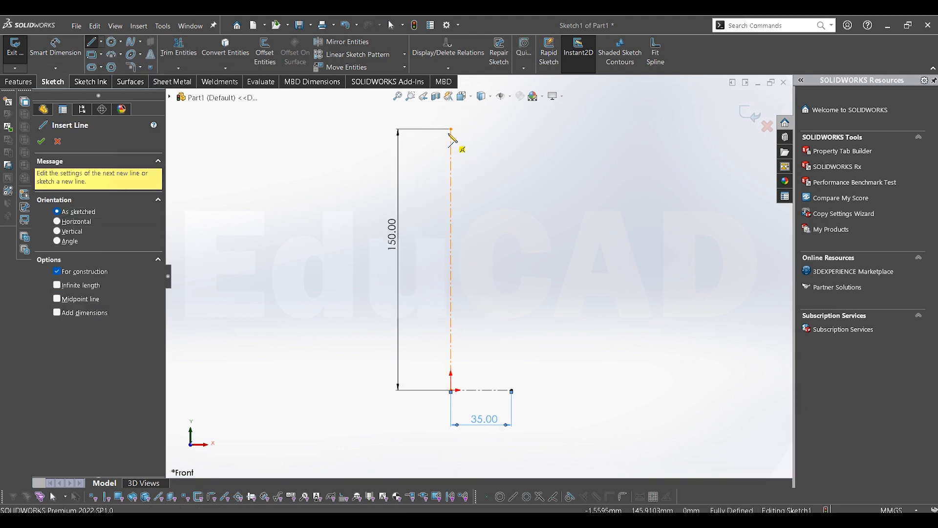
{"action": "left_click", "coordinate": [451, 129]}
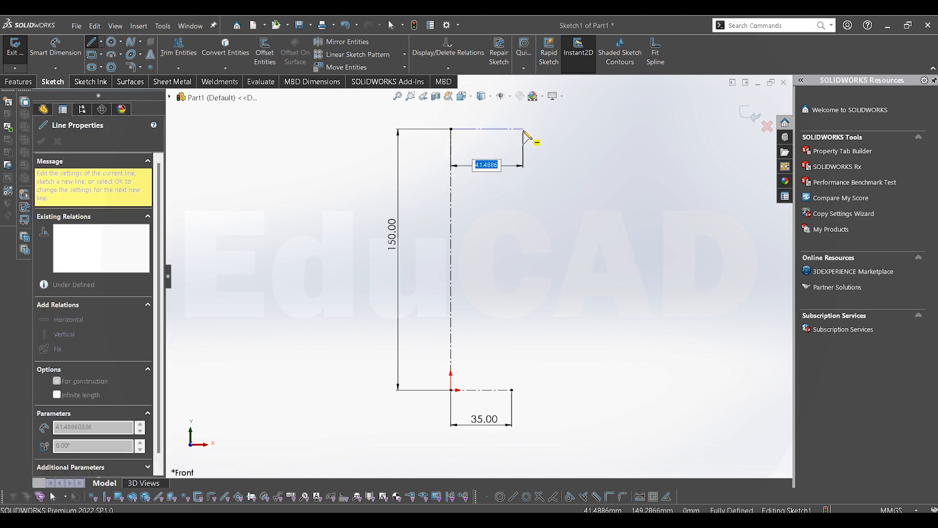
{"action": "left_click", "coordinate": [531, 129]}
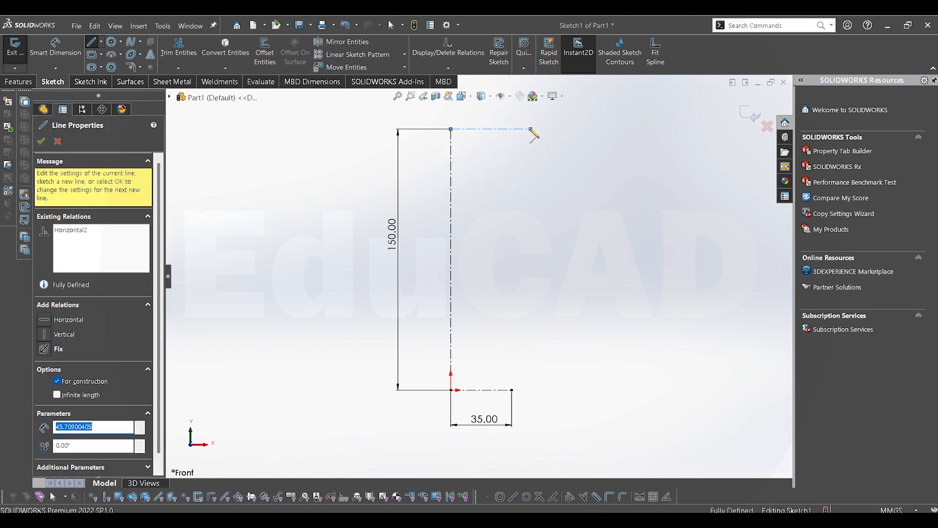
{"action": "right_click", "coordinate": [573, 139]}
{"action": "left_click", "coordinate": [582, 146]}
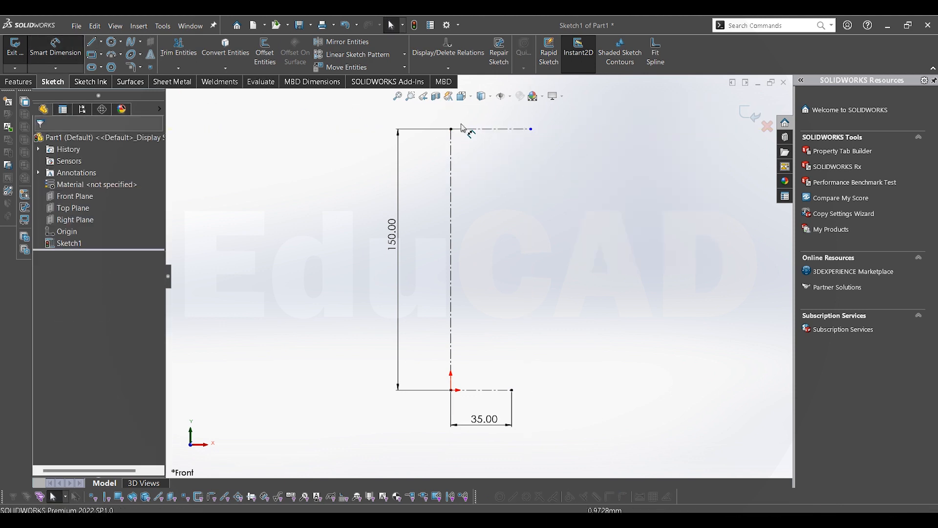
Dimension the upper horizontal centerline and set its length to 50 mm
{"action": "left_click", "coordinate": [483, 128]}
{"action": "left_click", "coordinate": [483, 123]}
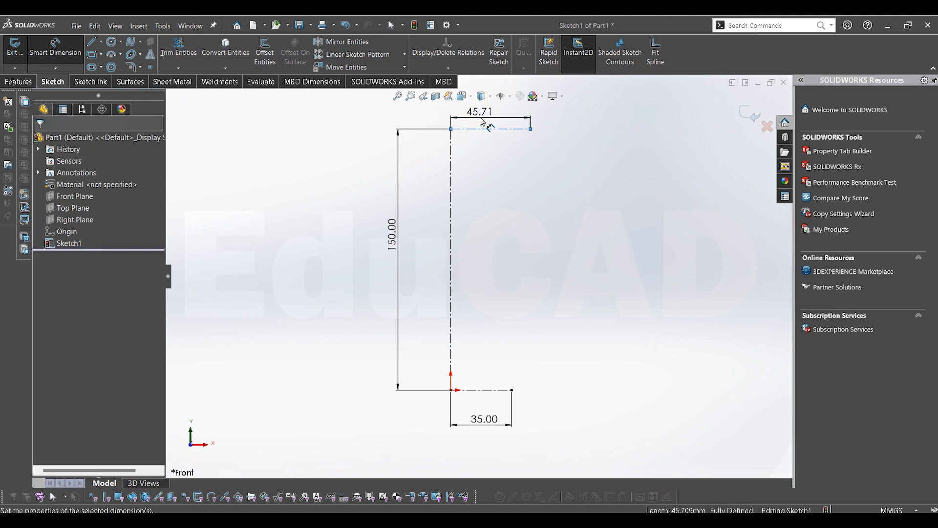
{"action": "left_click", "coordinate": [483, 122]}
{"action": "type", "text": "50"}
{"action": "key", "text": "Return"}
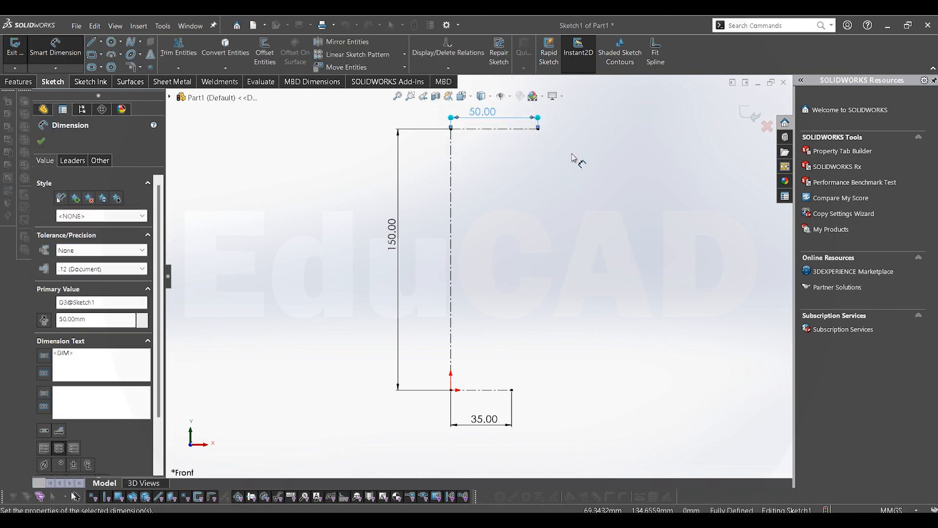
{"action": "right_click", "coordinate": [572, 153]}
{"action": "left_click", "coordinate": [594, 189]}
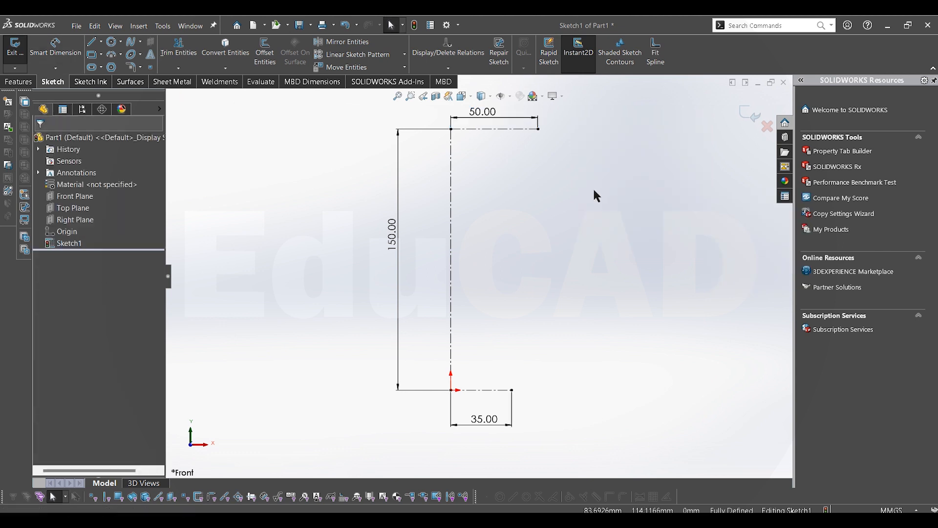
Sketch an outward-bulging 3-point arc from the free end of the 50 mm centerline to the vertical centerline, ending about 84 mm below its top
{"action": "scroll", "coordinate": [536, 148], "scroll_direction": "down", "scroll_amount": 2}
{"action": "scroll", "coordinate": [499, 195], "scroll_direction": "up", "scroll_amount": 2}
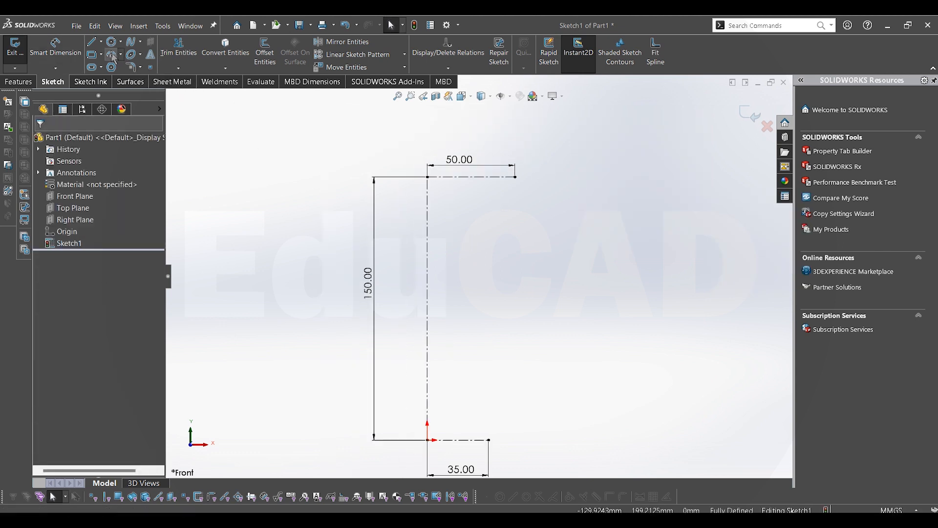
{"action": "left_click", "coordinate": [113, 56]}
{"action": "left_click", "coordinate": [516, 177]}
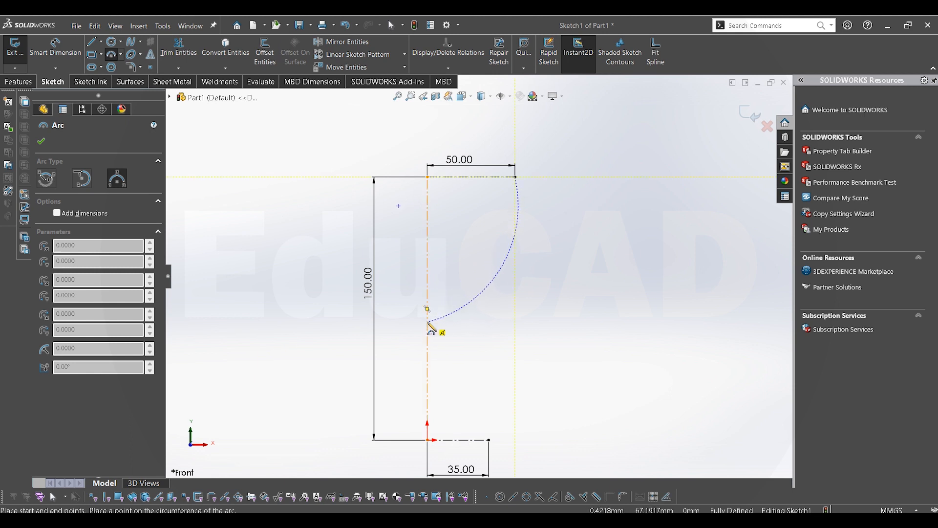
{"action": "left_click", "coordinate": [405, 327]}
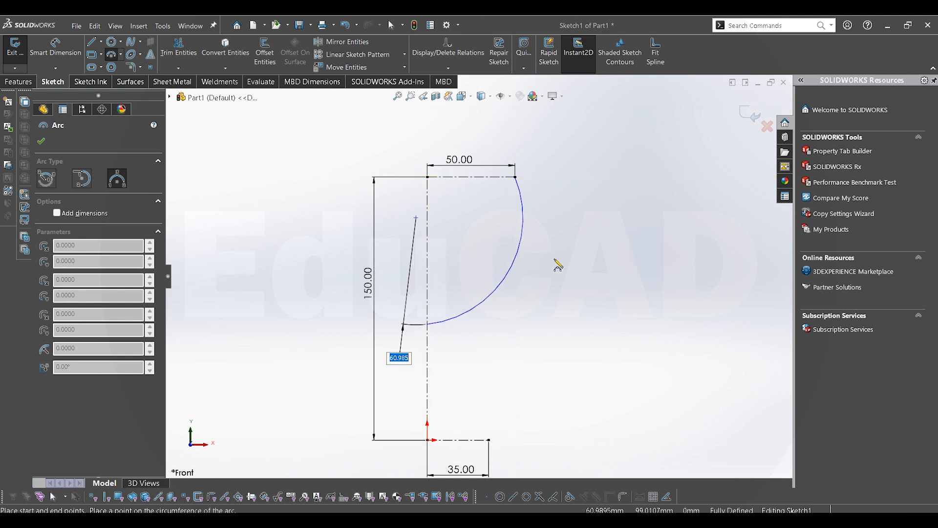
{"action": "left_click", "coordinate": [507, 275]}
{"action": "right_click", "coordinate": [554, 276]}
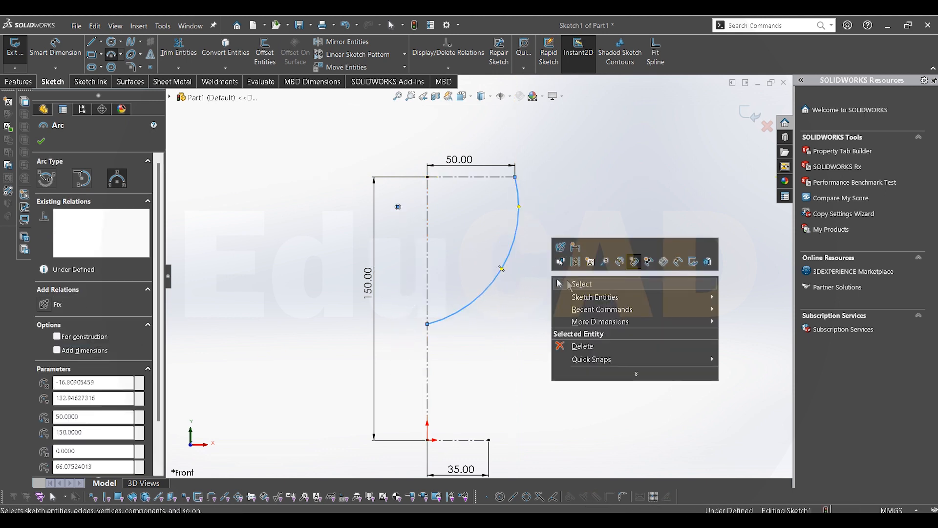
{"action": "left_click", "coordinate": [572, 281]}
{"action": "scroll", "coordinate": [482, 309], "scroll_direction": "down", "scroll_amount": 2}
{"action": "scroll", "coordinate": [479, 309], "scroll_direction": "up", "scroll_amount": 2}
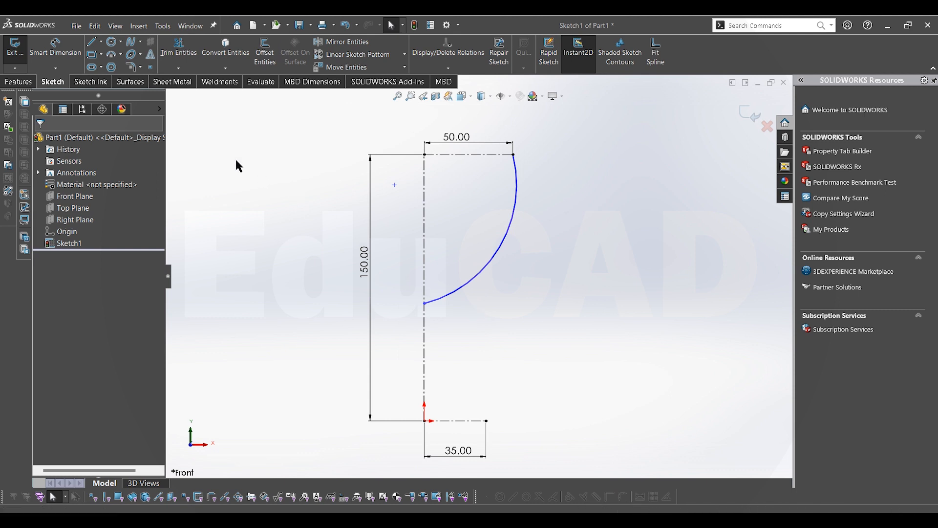
{"action": "left_click", "coordinate": [94, 44]}
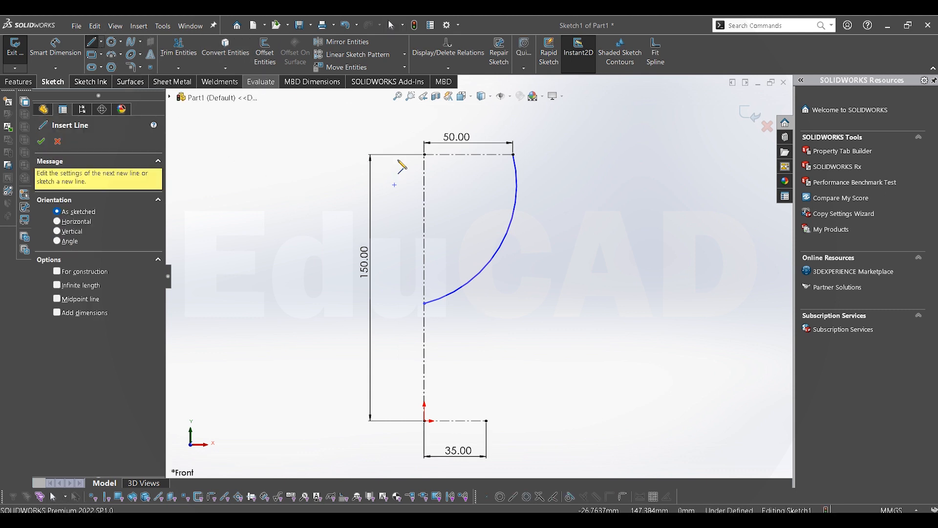
{"action": "scroll", "coordinate": [430, 164], "scroll_direction": "down", "scroll_amount": 1}
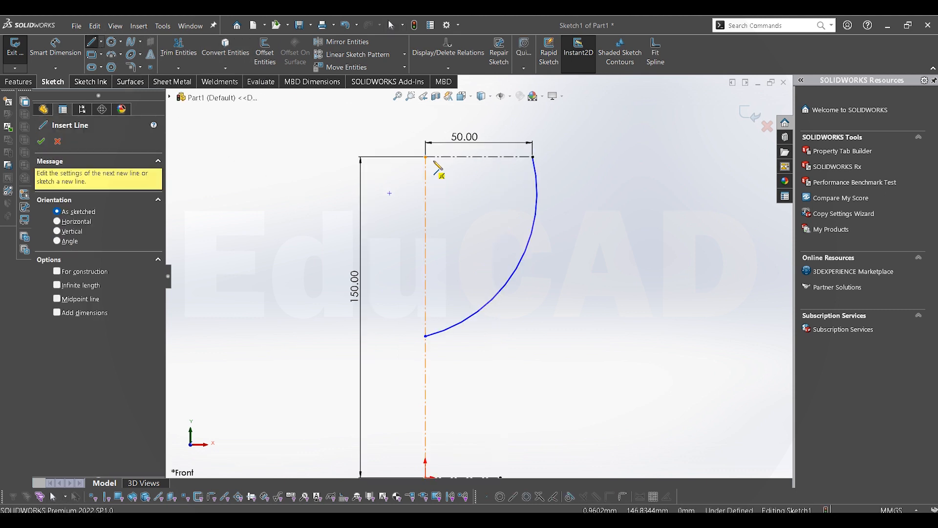
{"action": "left_click", "coordinate": [437, 158]}
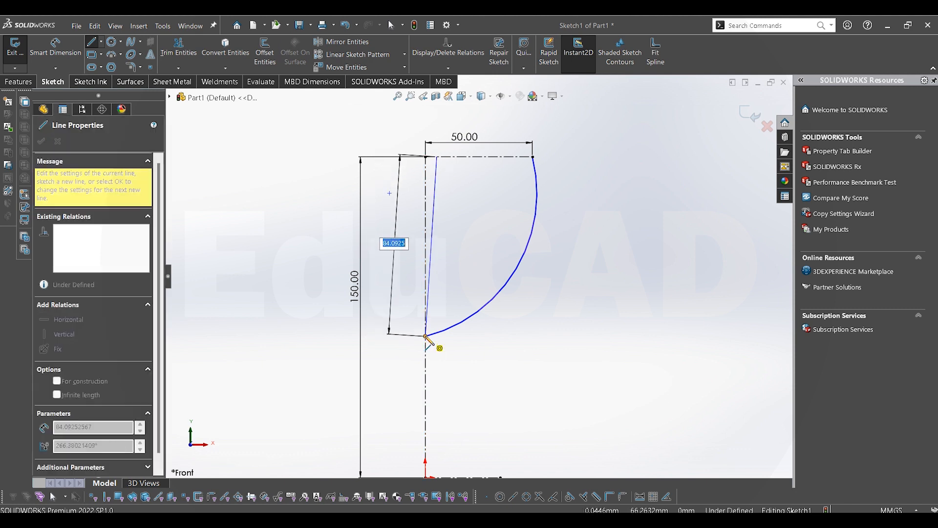
{"action": "key", "text": "Escape"}
{"action": "key", "text": "Escape"}
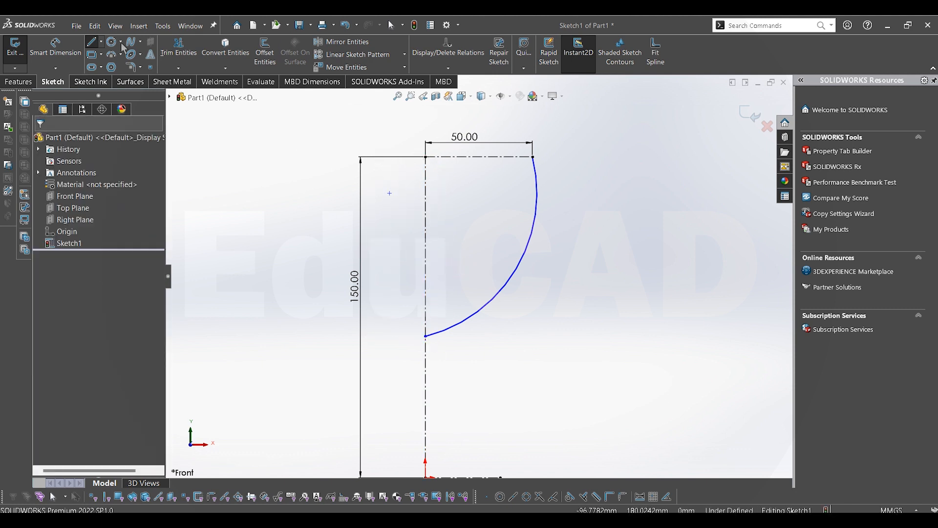
Dimension the vertical distance from the upper horizontal centerline to the arc's lower endpoint and set it to 85 mm
{"action": "left_click", "coordinate": [53, 51]}
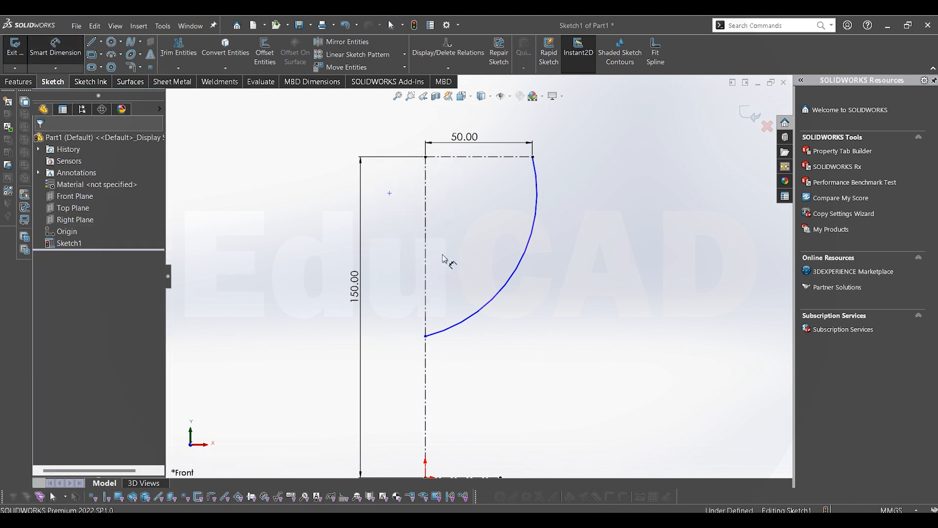
{"action": "left_click", "coordinate": [479, 156]}
{"action": "left_click", "coordinate": [425, 336]}
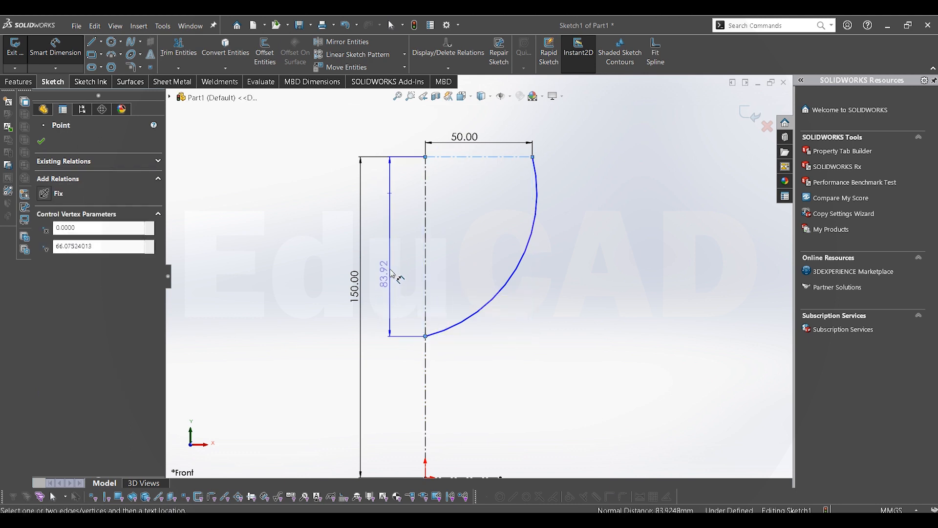
{"action": "left_click", "coordinate": [394, 270]}
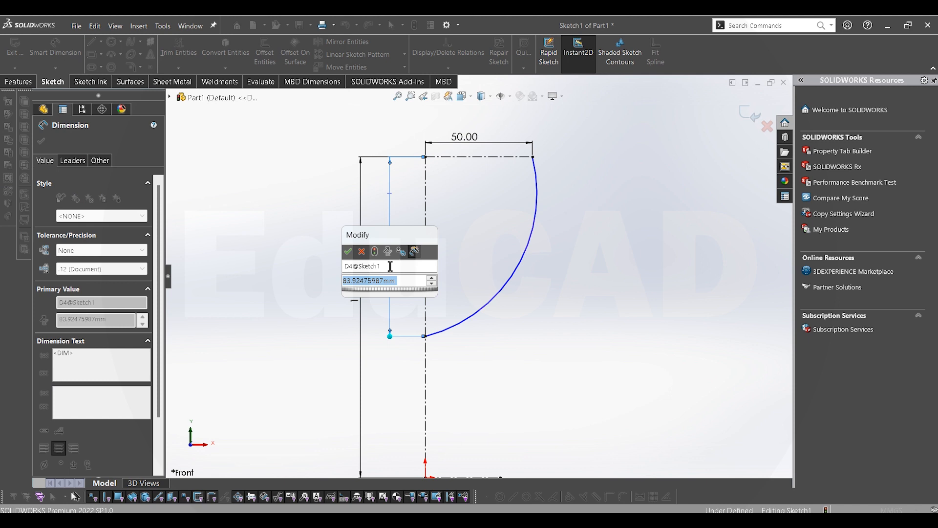
{"action": "type", "text": "85"}
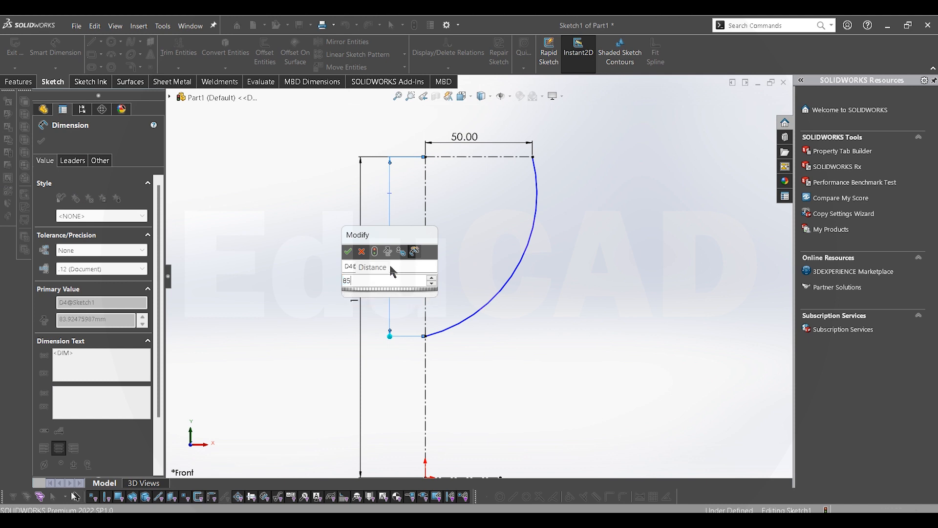
{"action": "key", "text": "Return"}
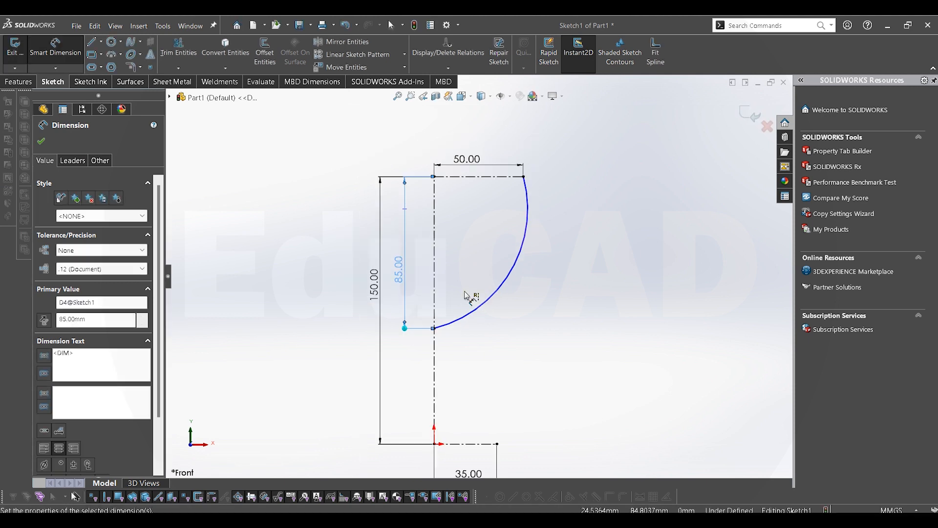
Dimension the upper arc's radius and set it to 75 mm
{"action": "left_click", "coordinate": [538, 294]}
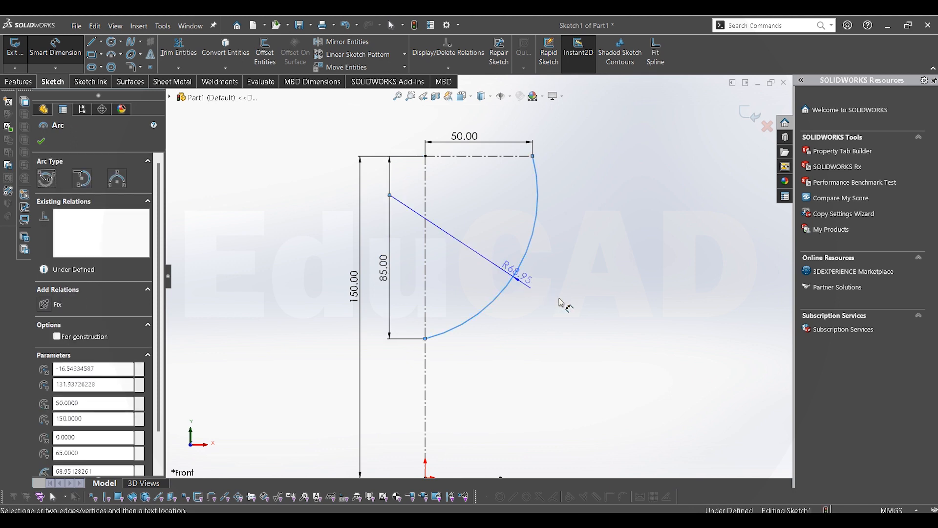
{"action": "left_click", "coordinate": [566, 302]}
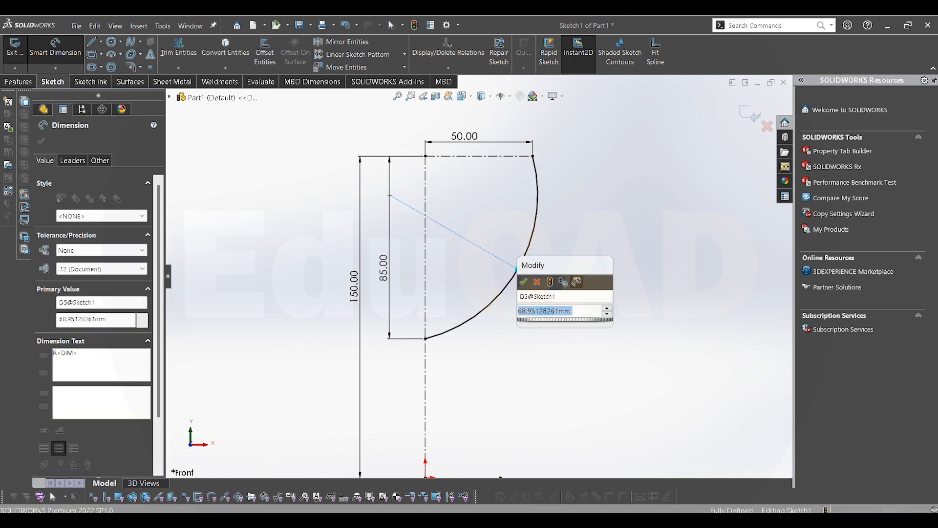
{"action": "type", "text": "75"}
{"action": "key", "text": "Return"}
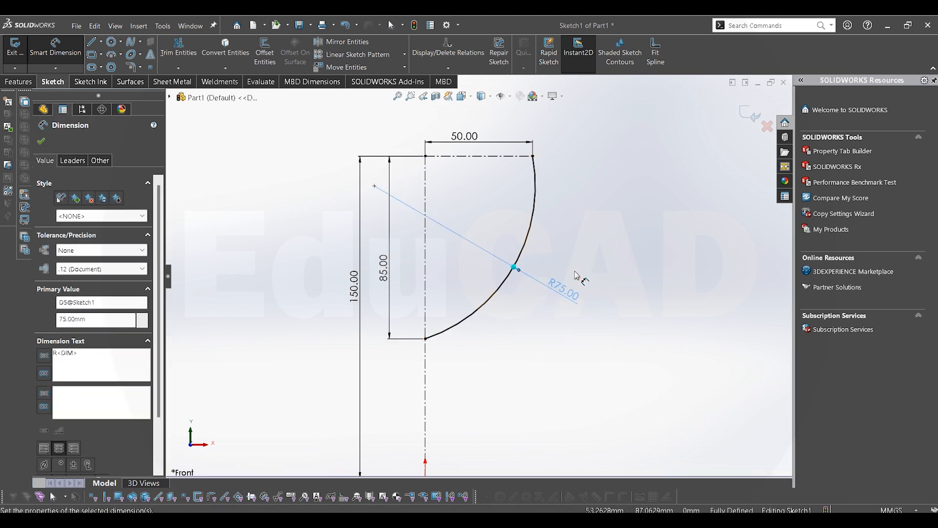
{"action": "scroll", "coordinate": [582, 254], "scroll_direction": "up", "scroll_amount": 1}
{"action": "right_click", "coordinate": [589, 228]}
{"action": "left_click", "coordinate": [609, 264]}
{"action": "scroll", "coordinate": [491, 374], "scroll_direction": "down", "scroll_amount": 1}
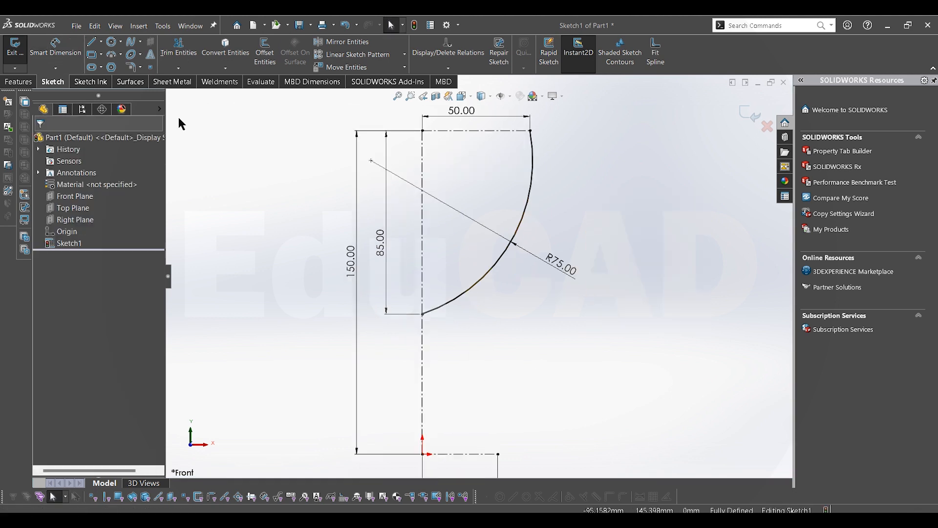
{"action": "left_click", "coordinate": [117, 55]}
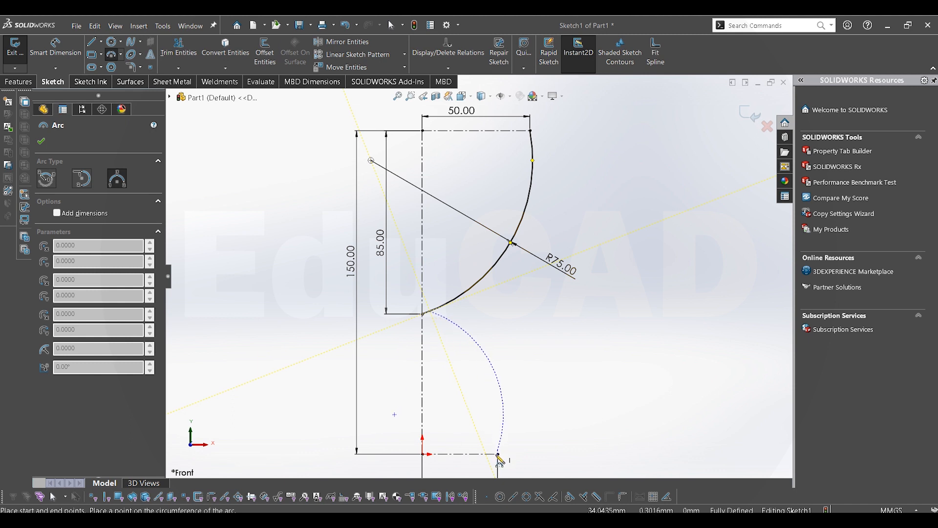
{"action": "right_click", "coordinate": [479, 332]}
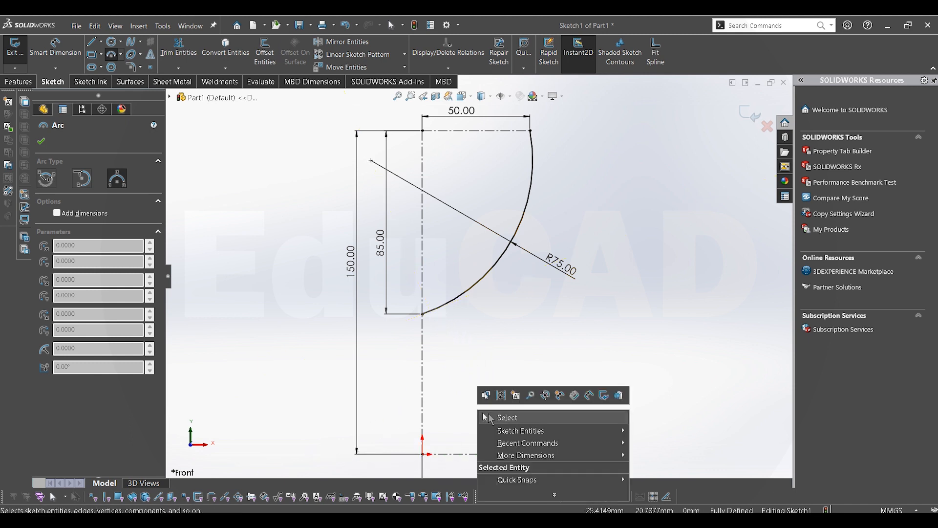
{"action": "left_click", "coordinate": [508, 360]}
{"action": "left_click", "coordinate": [112, 55]}
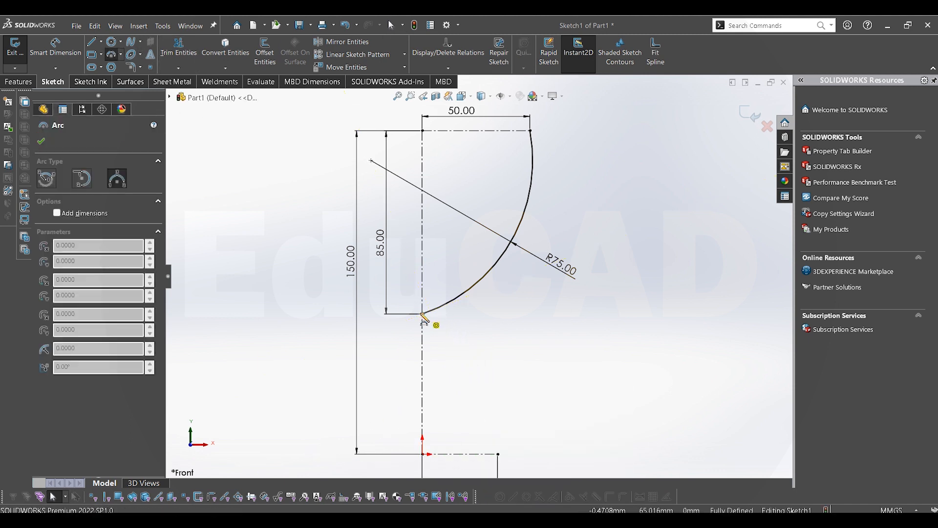
{"action": "left_click", "coordinate": [422, 313]}
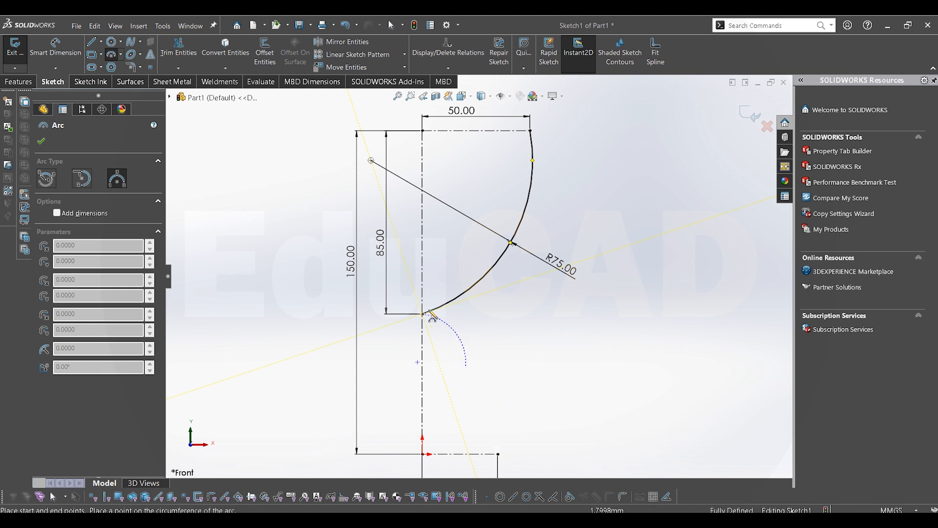
{"action": "right_click", "coordinate": [450, 331]}
{"action": "left_click", "coordinate": [465, 335]}
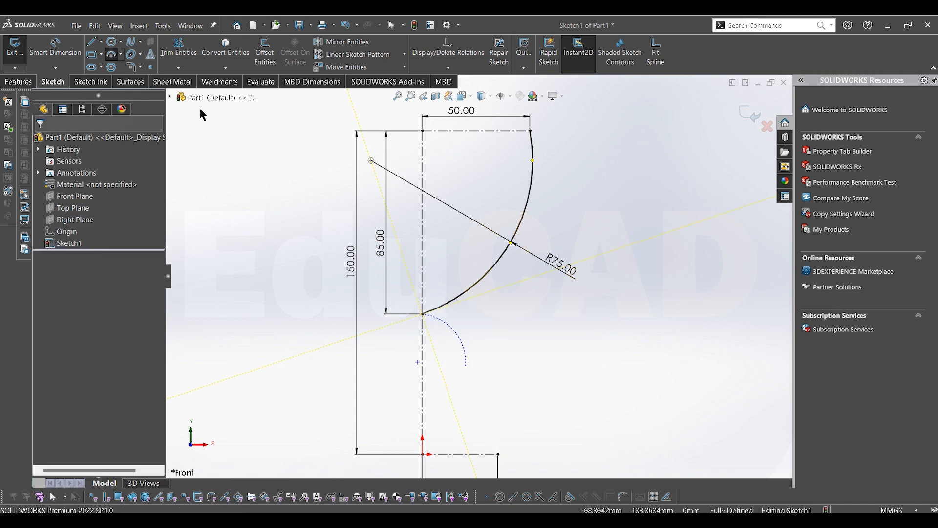
Sketch a 3-point arc, radius about 63 mm, bowed toward the axis, from the upper arc about 4 mm off the axis to the 35 mm centerline's free end
{"action": "left_click", "coordinate": [113, 55]}
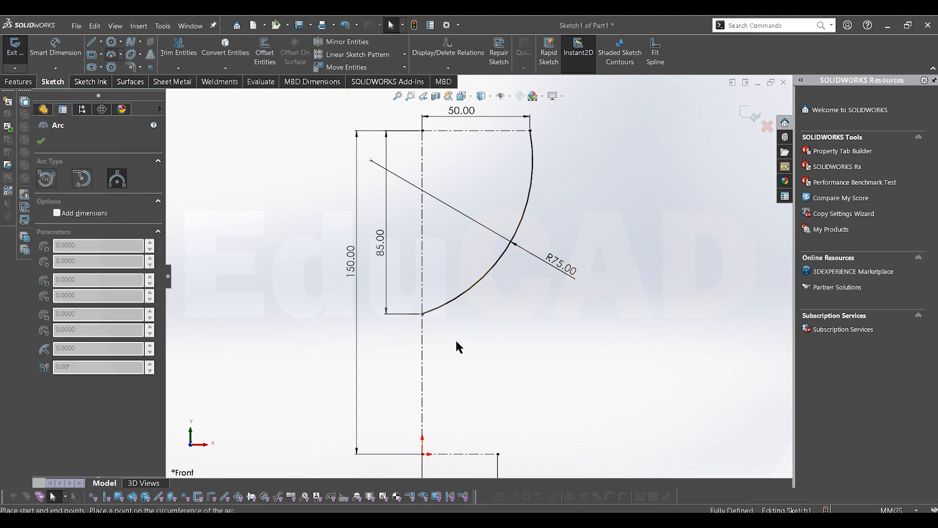
{"action": "left_click", "coordinate": [423, 314]}
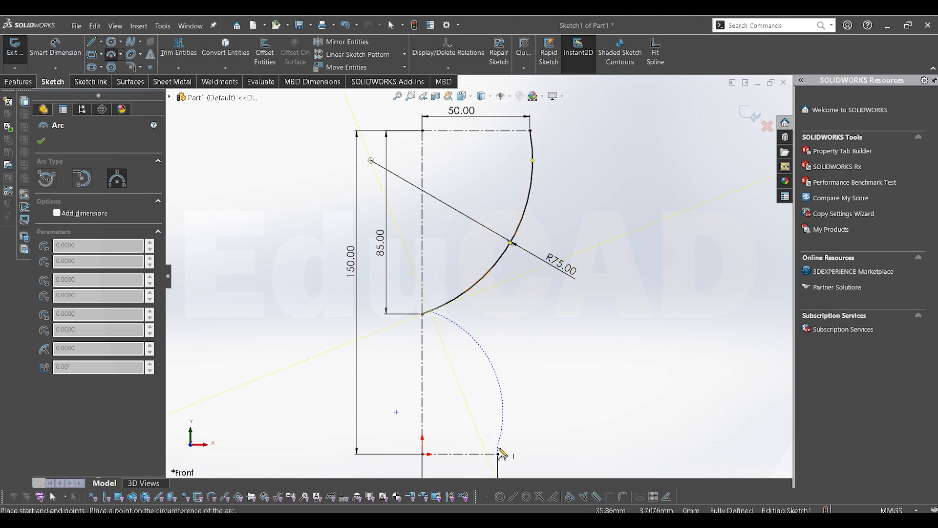
{"action": "left_click", "coordinate": [499, 454]}
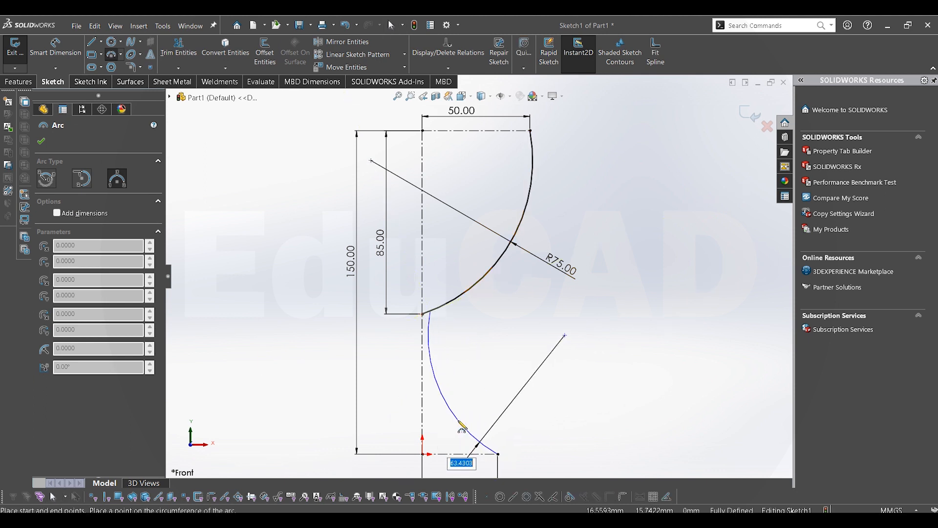
{"action": "left_click", "coordinate": [460, 423]}
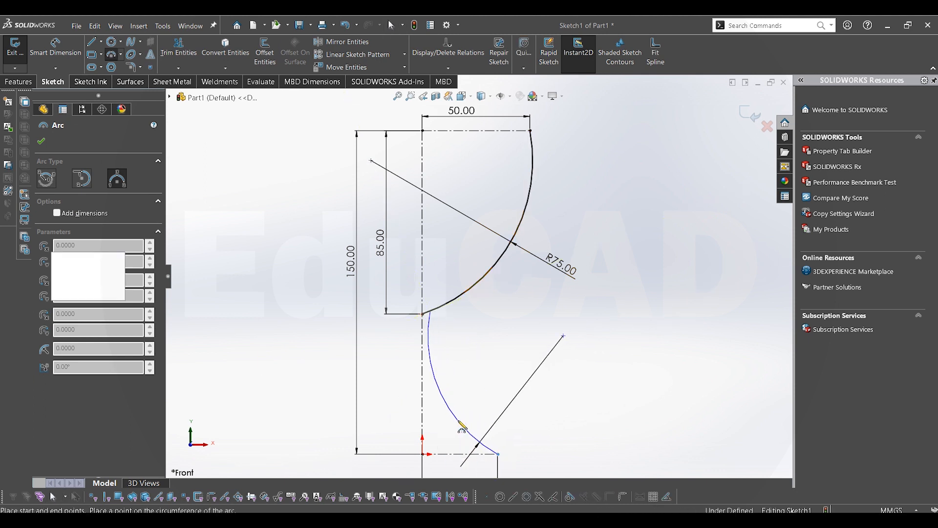
{"action": "right_click", "coordinate": [484, 332]}
{"action": "left_click", "coordinate": [498, 337]}
{"action": "scroll", "coordinate": [440, 336], "scroll_direction": "down", "scroll_amount": 3}
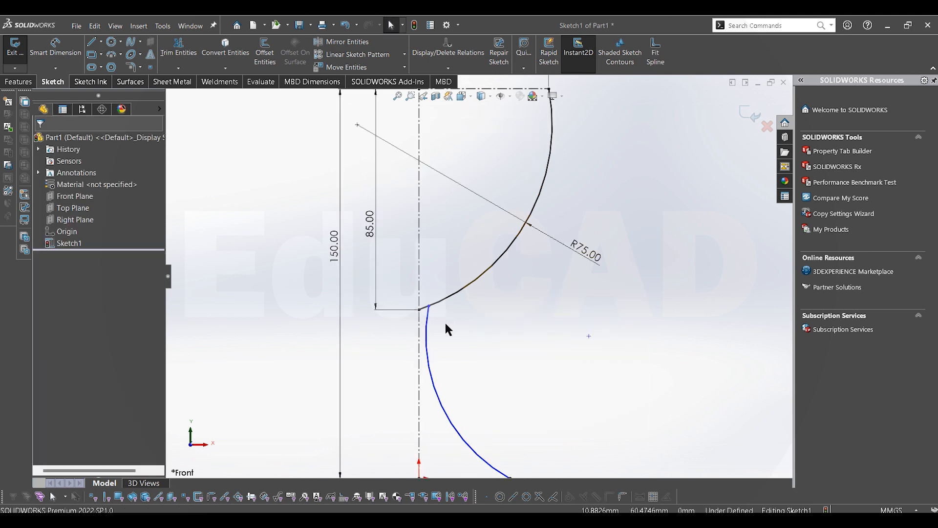
Dimension the horizontal distance from the vertical centerline to the lower arc's upper endpoint and set it to 5 mm
{"action": "left_click", "coordinate": [57, 58]}
{"action": "left_click", "coordinate": [415, 237]}
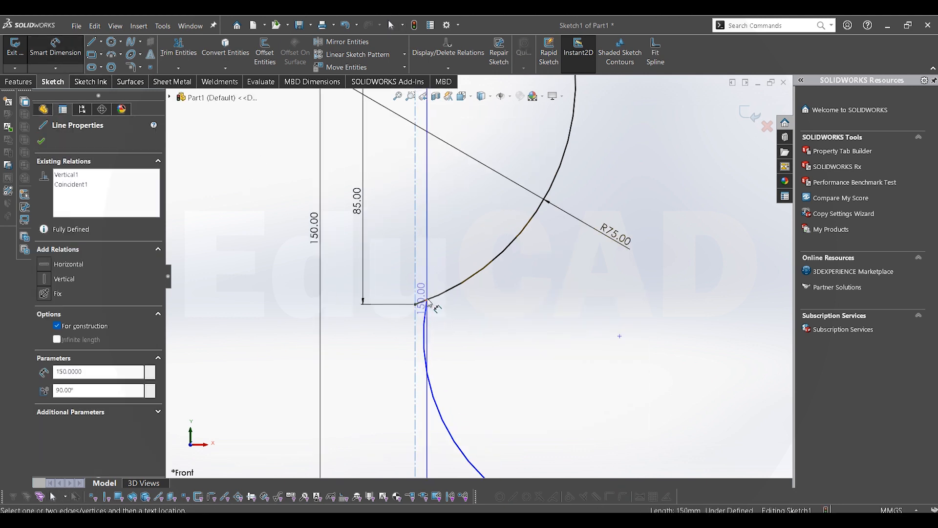
{"action": "left_click", "coordinate": [427, 299]}
{"action": "left_click", "coordinate": [512, 331]}
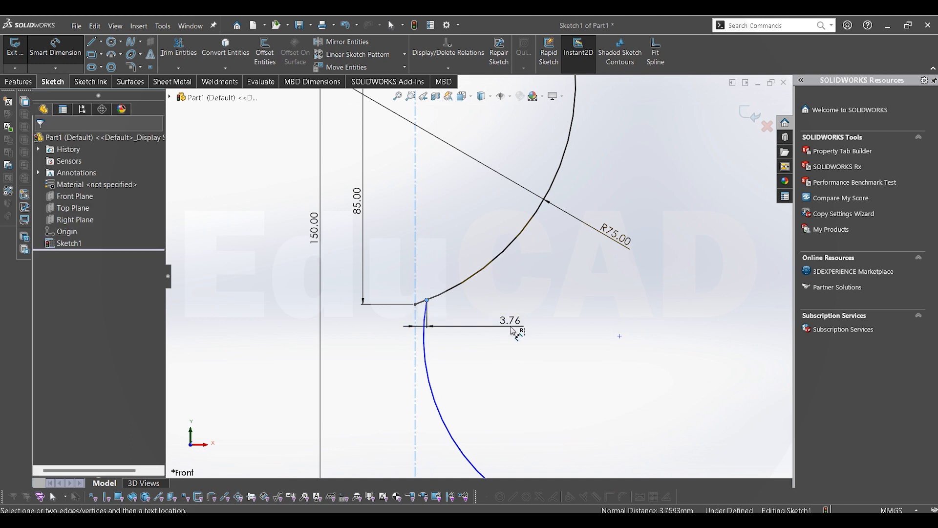
{"action": "type", "text": "5"}
{"action": "key", "text": "Return"}
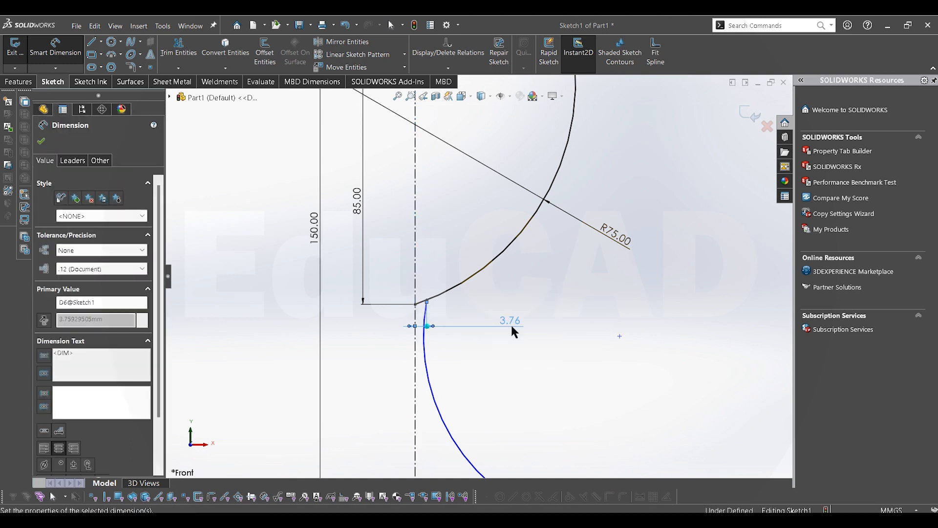
{"action": "key", "text": "f"}
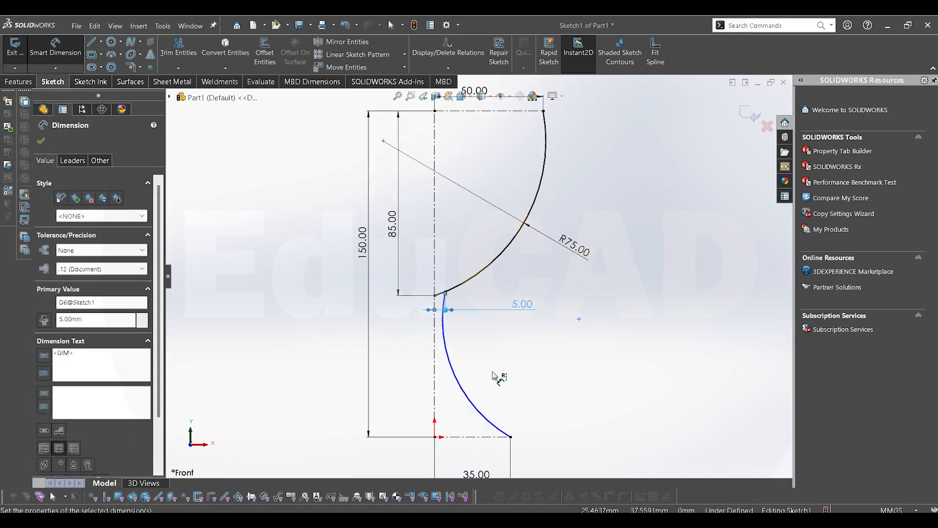
Dimension the lower arc's radius and set it to 65 mm
{"action": "left_click", "coordinate": [453, 377]}
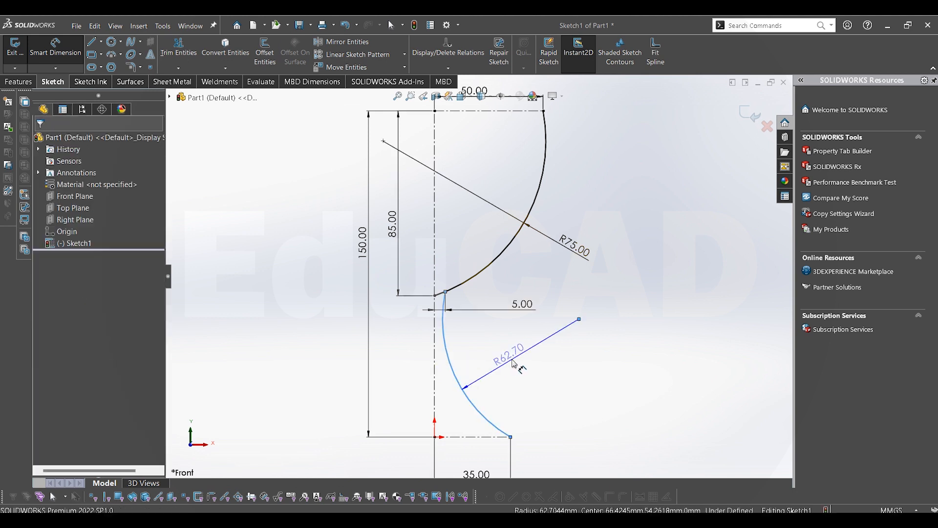
{"action": "left_click", "coordinate": [514, 364]}
{"action": "type", "text": "65"}
{"action": "key", "text": "Return"}
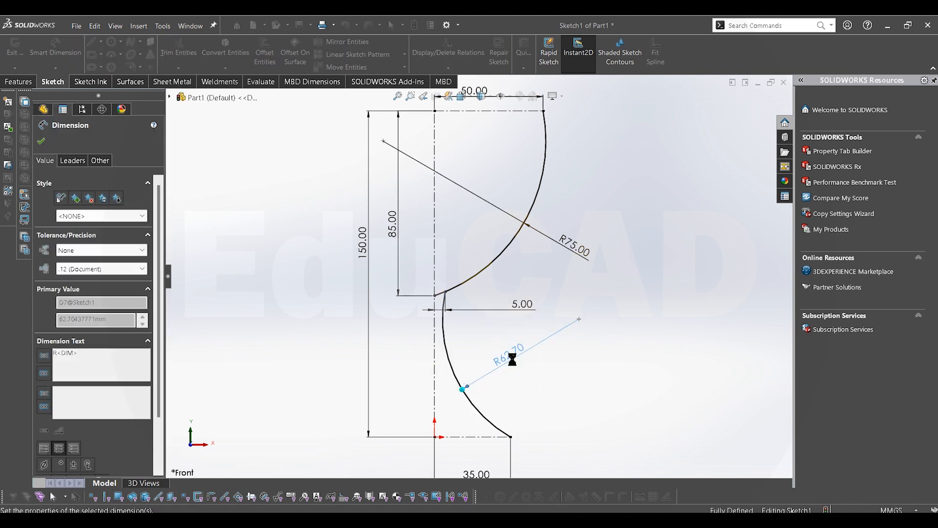
{"action": "right_click", "coordinate": [673, 209]}
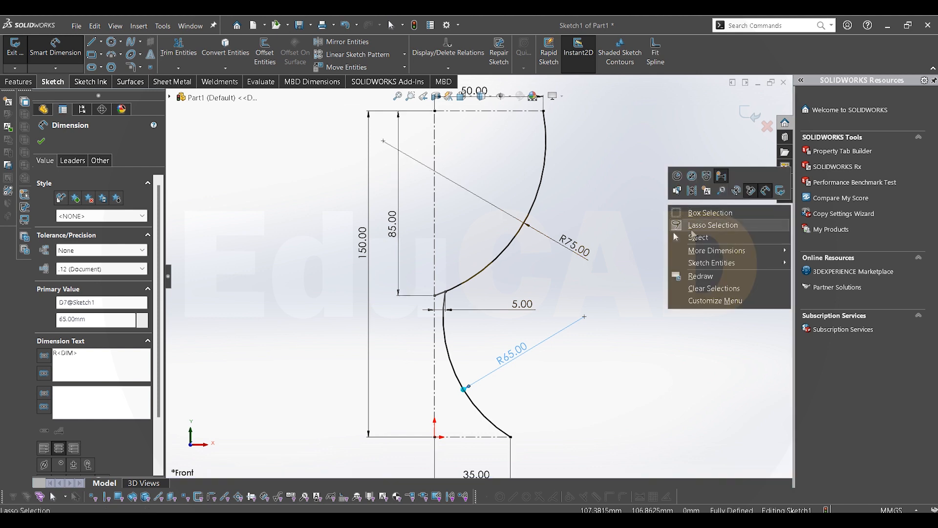
{"action": "left_click", "coordinate": [699, 238]}
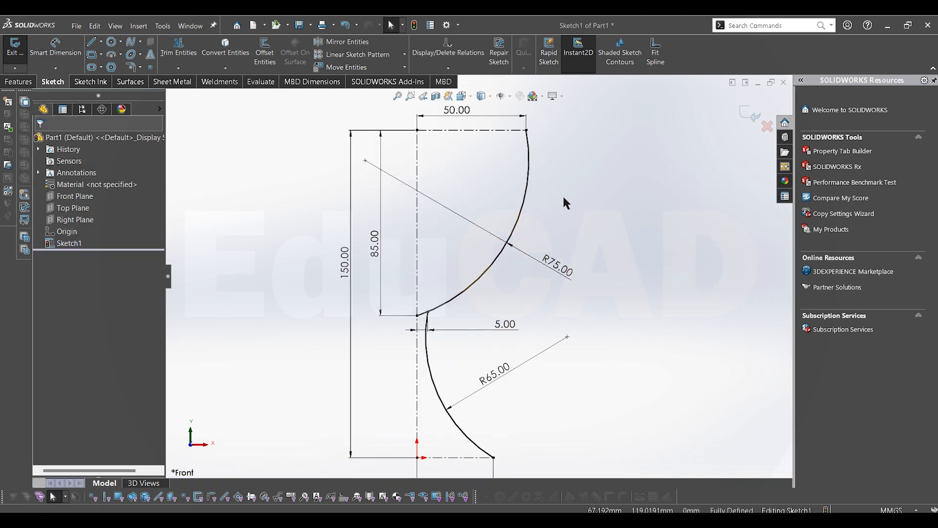
Draw a solid base line from the lower arc's bottom endpoint to the origin, deleting the stray diagonal segment
{"action": "scroll", "coordinate": [472, 249], "scroll_direction": "up", "scroll_amount": 1}
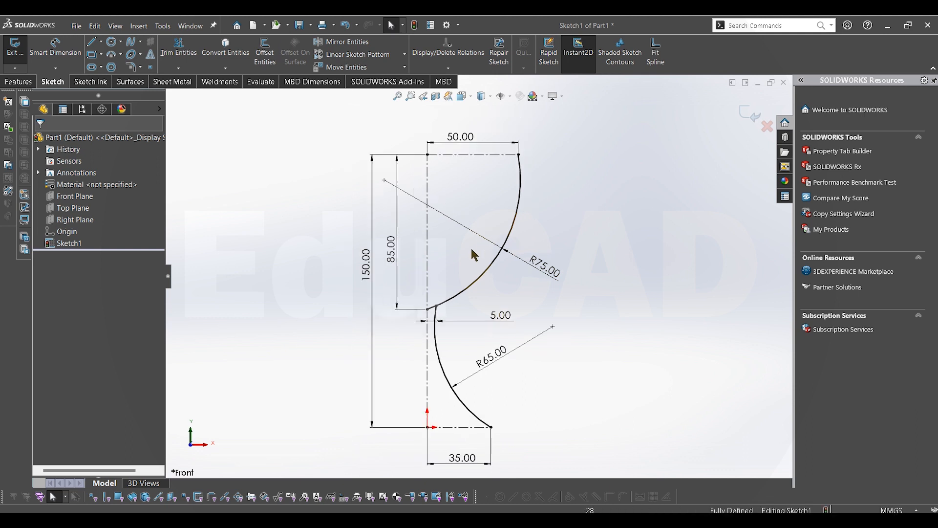
{"action": "scroll", "coordinate": [453, 314], "scroll_direction": "down", "scroll_amount": 1}
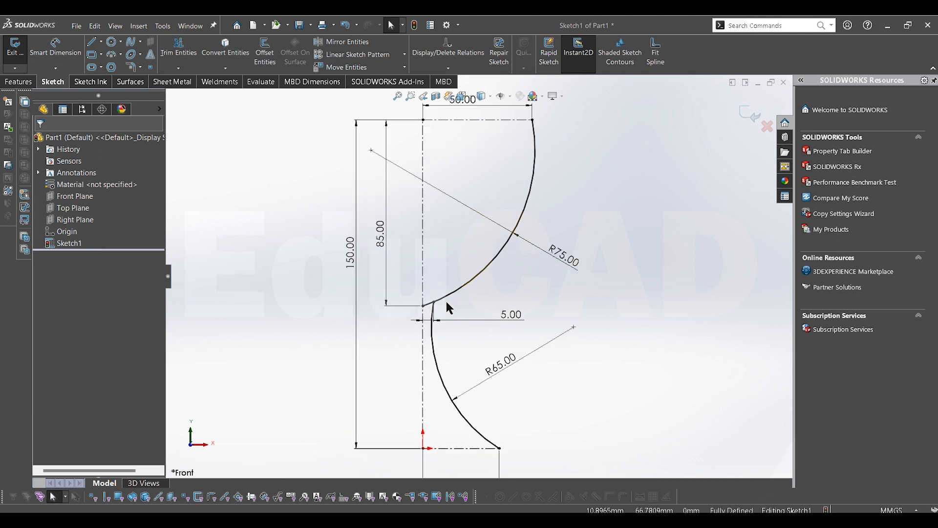
{"action": "key", "text": "f"}
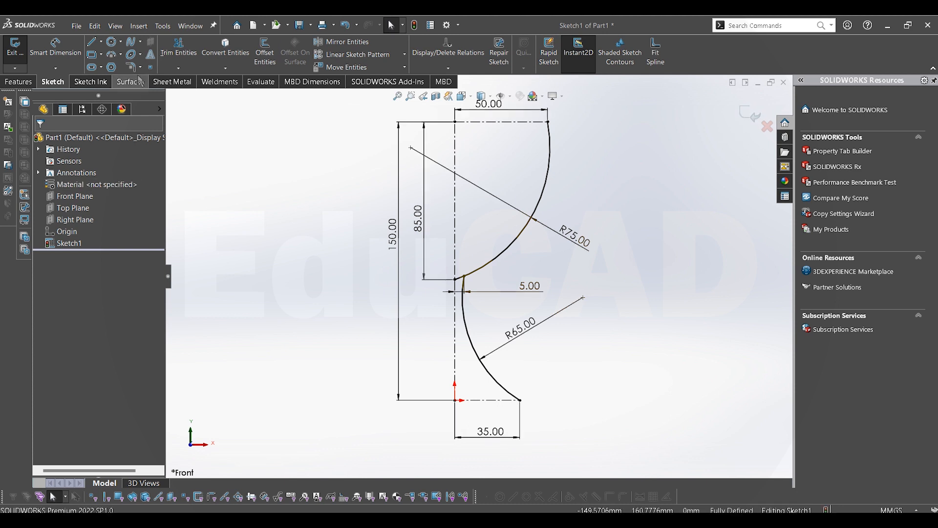
{"action": "key", "text": "l"}
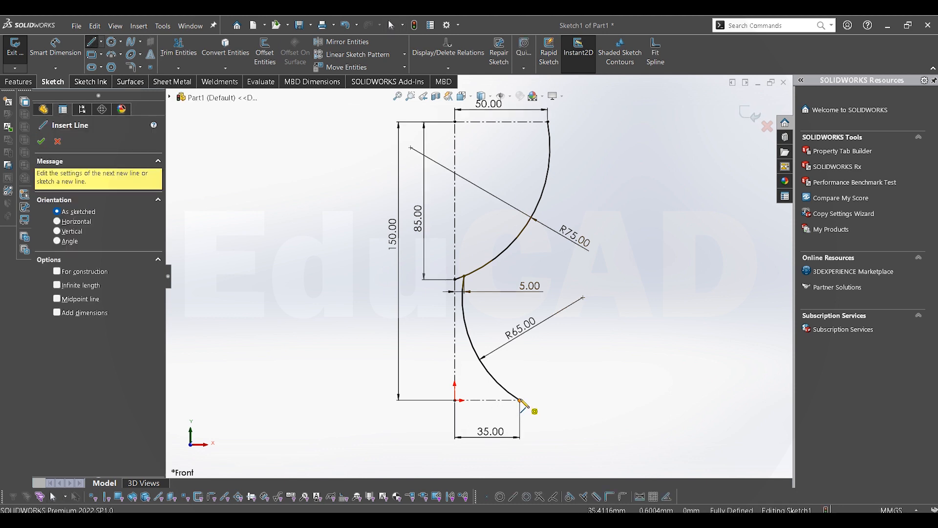
{"action": "left_click", "coordinate": [520, 400]}
{"action": "left_click", "coordinate": [455, 400]}
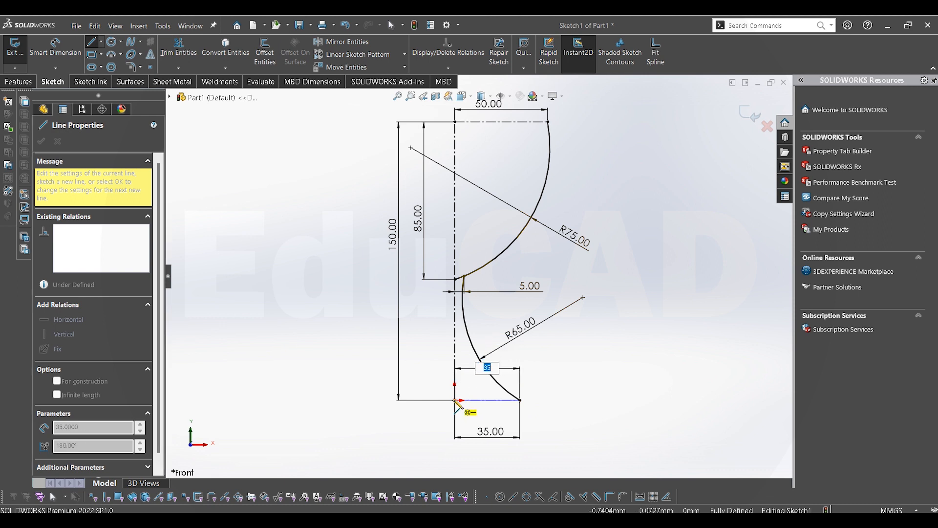
{"action": "double_click", "coordinate": [592, 277]}
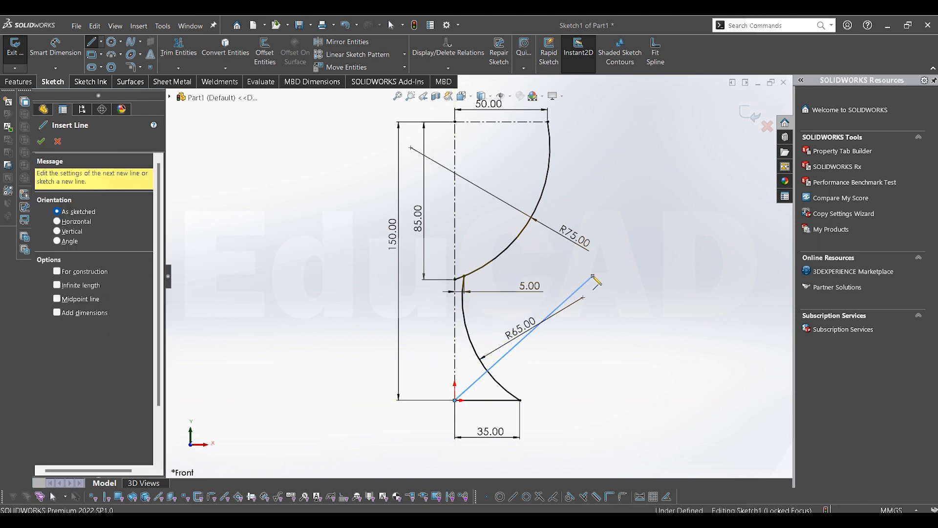
{"action": "key", "text": "Delete"}
Draw a solid horizontal line from the upper arc's top endpoint to the upper end of the vertical centerline
{"action": "scroll", "coordinate": [535, 267], "scroll_direction": "up", "scroll_amount": 1}
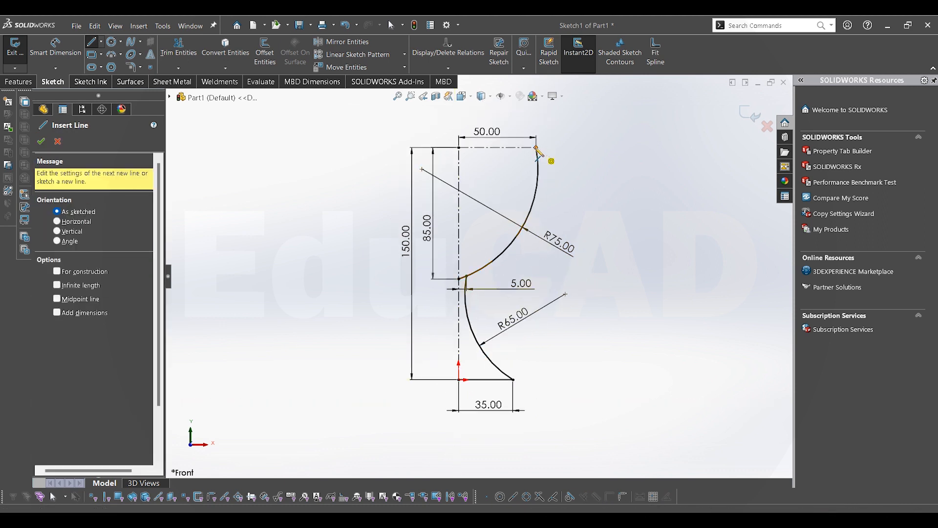
{"action": "left_click", "coordinate": [536, 147]}
{"action": "right_click", "coordinate": [584, 155]}
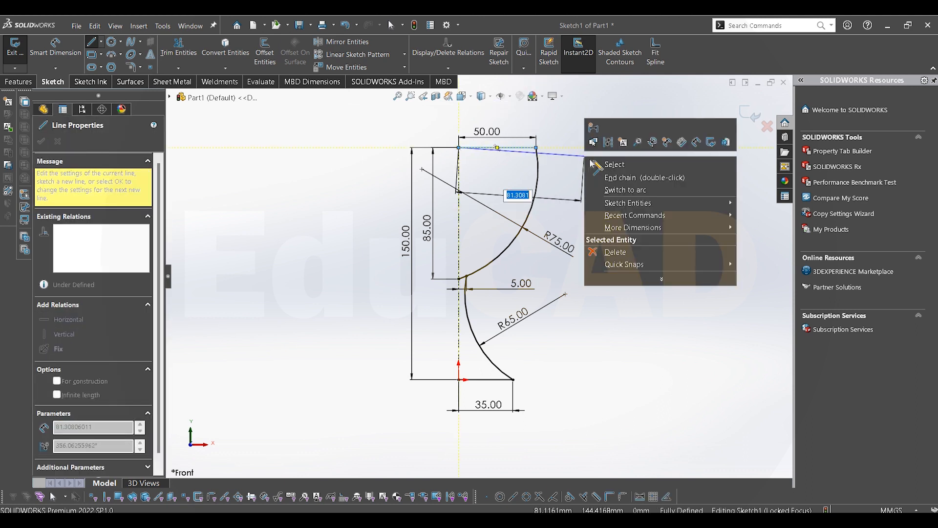
{"action": "left_click", "coordinate": [591, 165]}
{"action": "scroll", "coordinate": [499, 169], "scroll_direction": "down", "scroll_amount": 1}
{"action": "scroll", "coordinate": [498, 169], "scroll_direction": "up", "scroll_amount": 1}
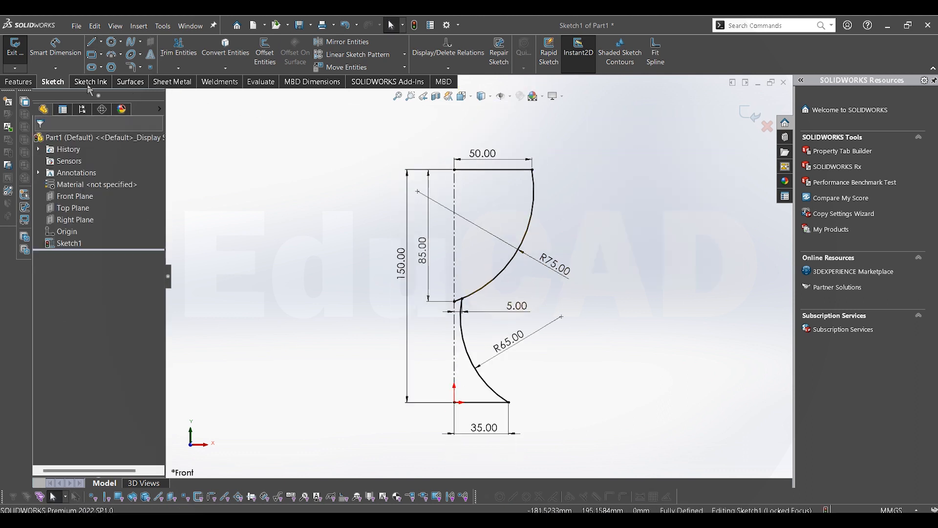
{"action": "left_click", "coordinate": [20, 81]}
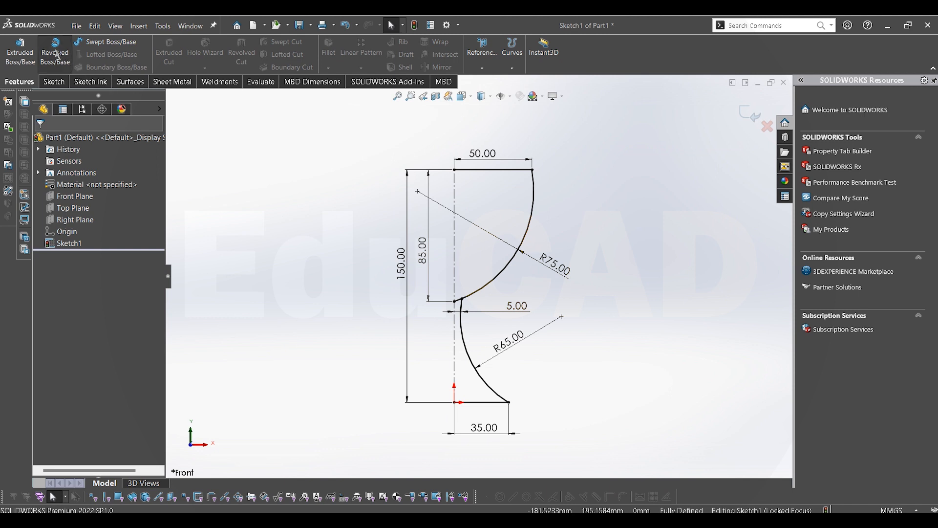
{"action": "left_click", "coordinate": [55, 51]}
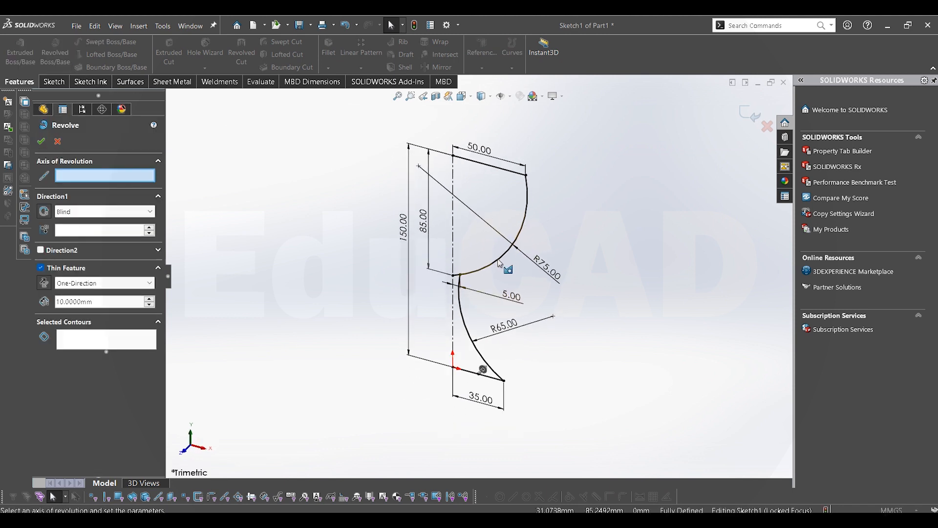
{"action": "left_click", "coordinate": [452, 236]}
{"action": "left_click", "coordinate": [87, 331]}
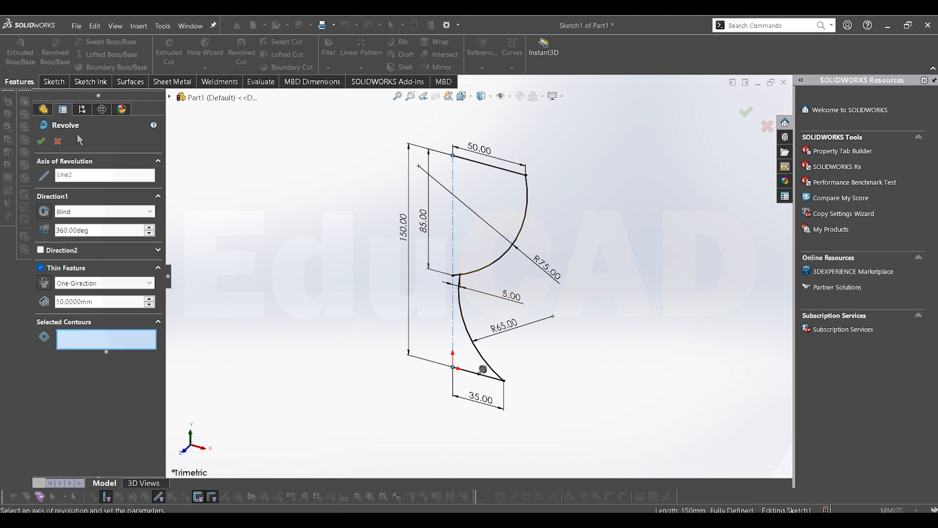
{"action": "key", "text": "Escape"}
Leave the pending revolve and convert the vertical centerline from construction geometry to a solid line
{"action": "left_click", "coordinate": [454, 319]}
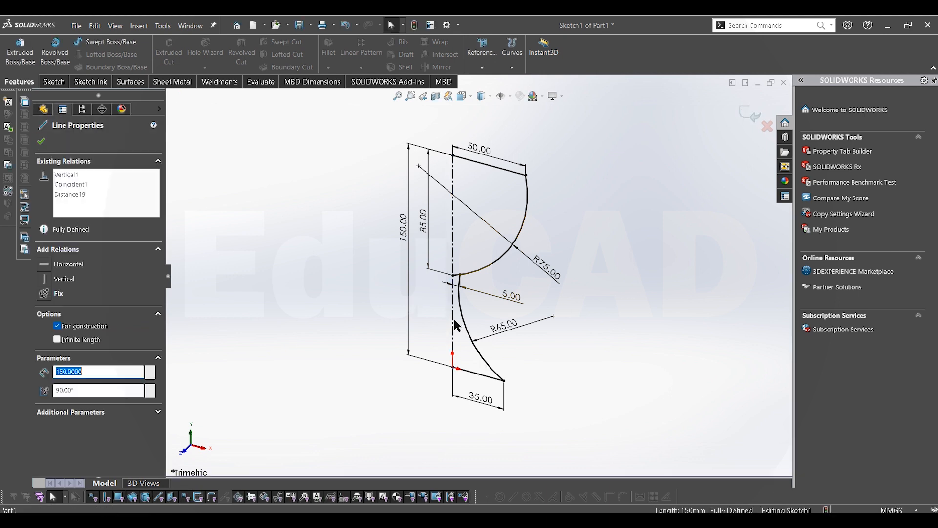
{"action": "right_click", "coordinate": [453, 319]}
{"action": "left_click", "coordinate": [341, 204]}
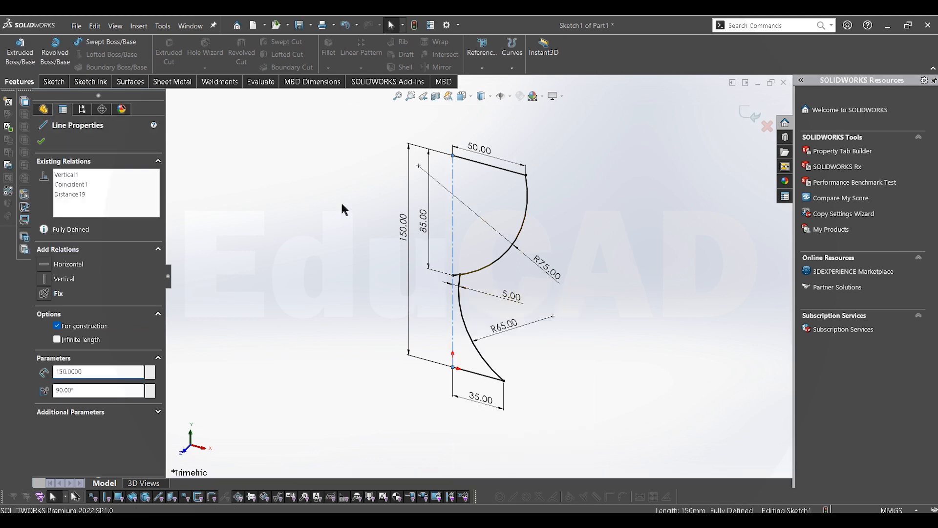
{"action": "left_click", "coordinate": [266, 128]}
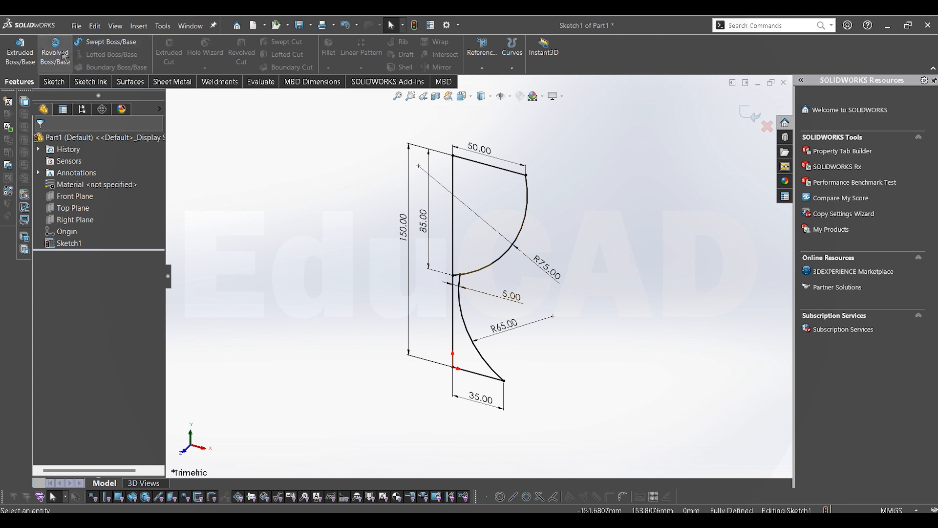
Revolve the bowl and stem regions 360° about the vertical line as a solid, with Thin Feature turned off
{"action": "left_click", "coordinate": [454, 252]}
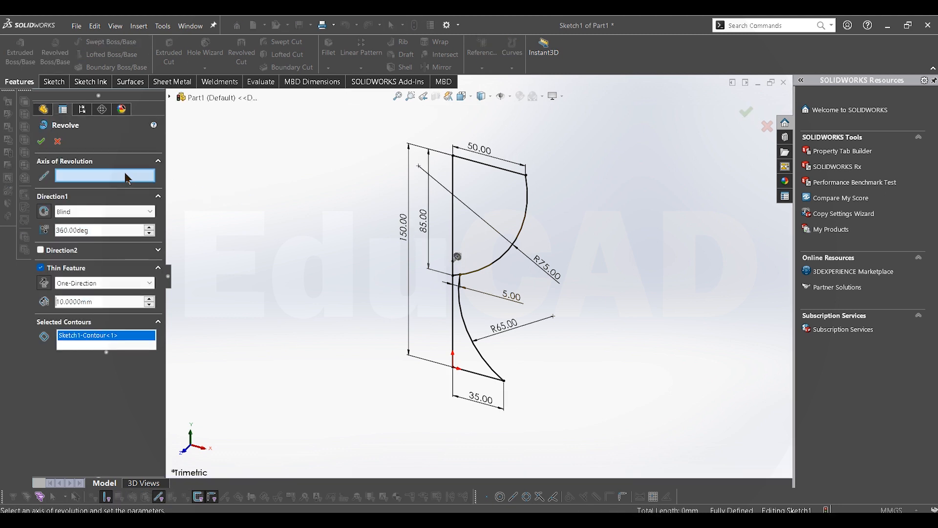
{"action": "left_click", "coordinate": [454, 242]}
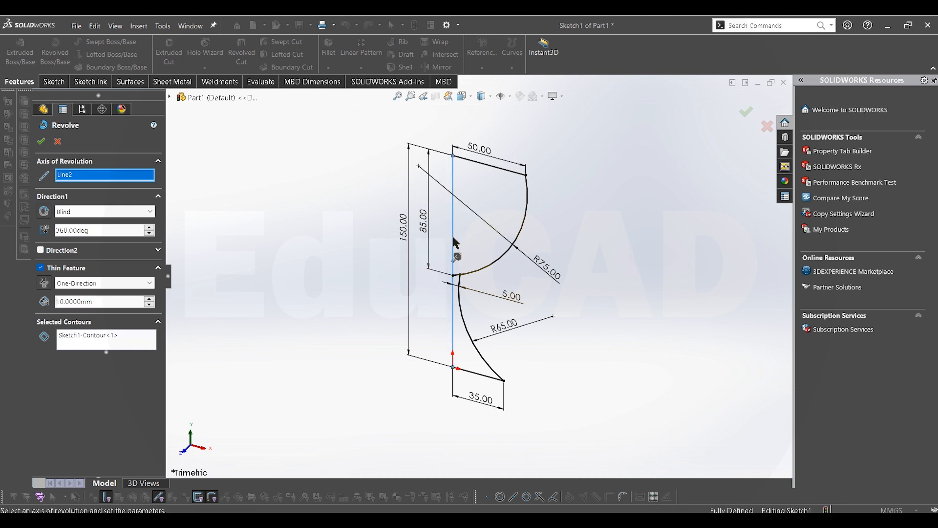
{"action": "left_click", "coordinate": [133, 336]}
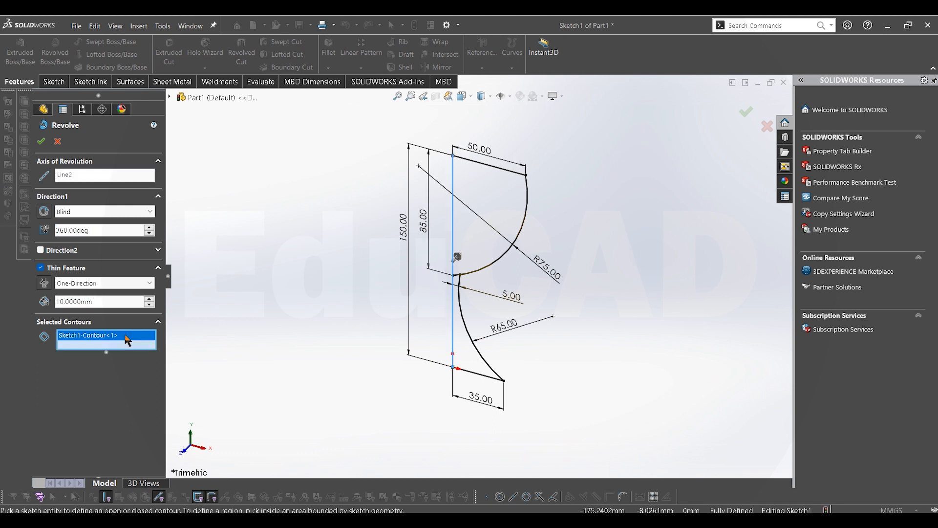
{"action": "left_click", "coordinate": [506, 220]}
{"action": "left_click", "coordinate": [472, 356]}
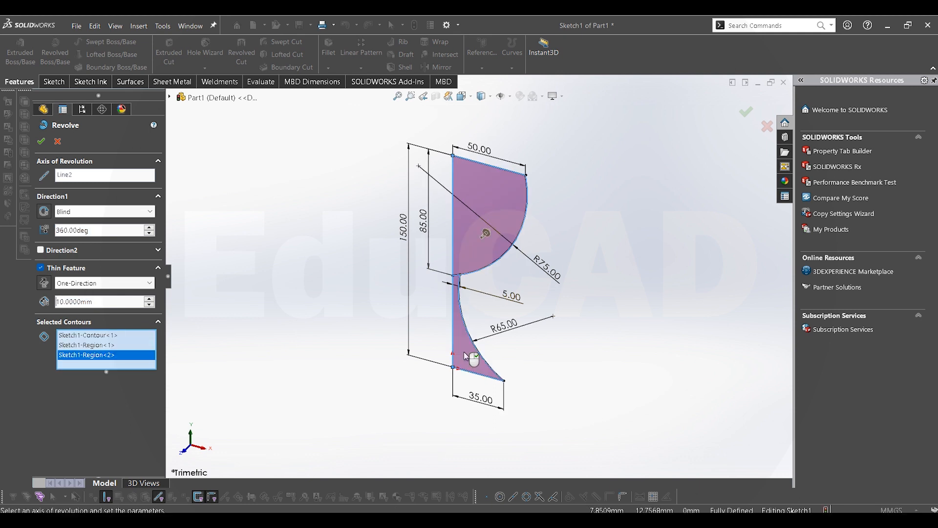
{"action": "left_click", "coordinate": [41, 269]}
{"action": "left_click", "coordinate": [41, 268]}
{"action": "left_click", "coordinate": [41, 268]}
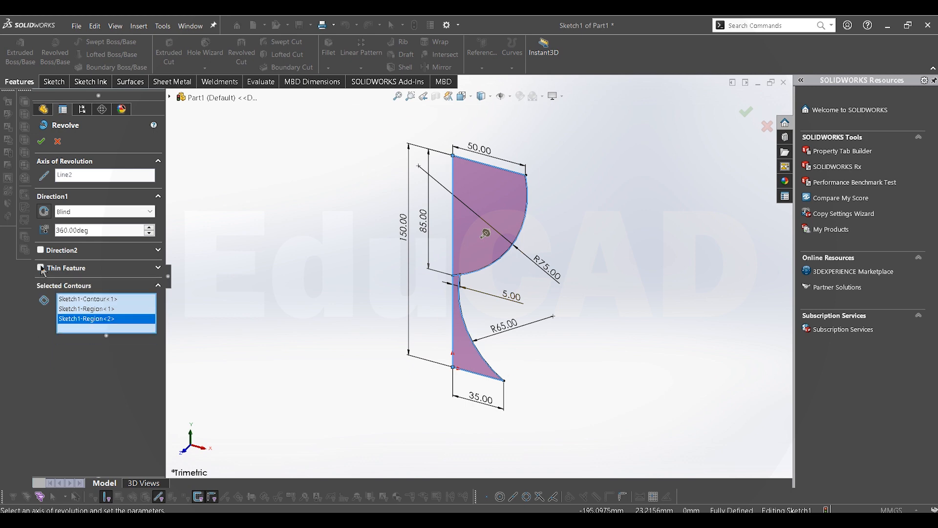
{"action": "mouse_move", "coordinate": [399, 238]}
{"action": "middle_mouse_down"}
{"action": "mouse_move", "coordinate": [356, 220]}
{"action": "mouse_move", "coordinate": [424, 241]}
{"action": "mouse_move", "coordinate": [405, 229]}
{"action": "middle_mouse_up"}
{"action": "left_click", "coordinate": [42, 142]}
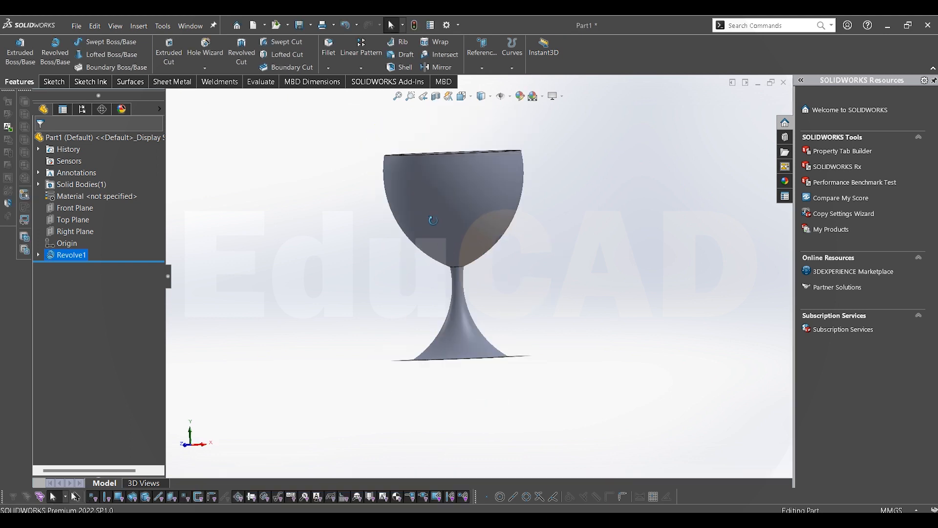
Inspect the revolved goblet from several angles and the neck where the bowl meets the stem
{"action": "middle_click_drag", "start_coordinate": [441, 264], "coordinate": [400, 216]}
{"action": "middle_click_drag", "start_coordinate": [441, 234], "coordinate": [477, 203]}
{"action": "scroll", "coordinate": [461, 235], "scroll_direction": "down", "scroll_amount": 3}
{"action": "scroll", "coordinate": [500, 241], "scroll_direction": "up", "scroll_amount": 3}
{"action": "scroll", "coordinate": [513, 233], "scroll_direction": "up", "scroll_amount": 1}
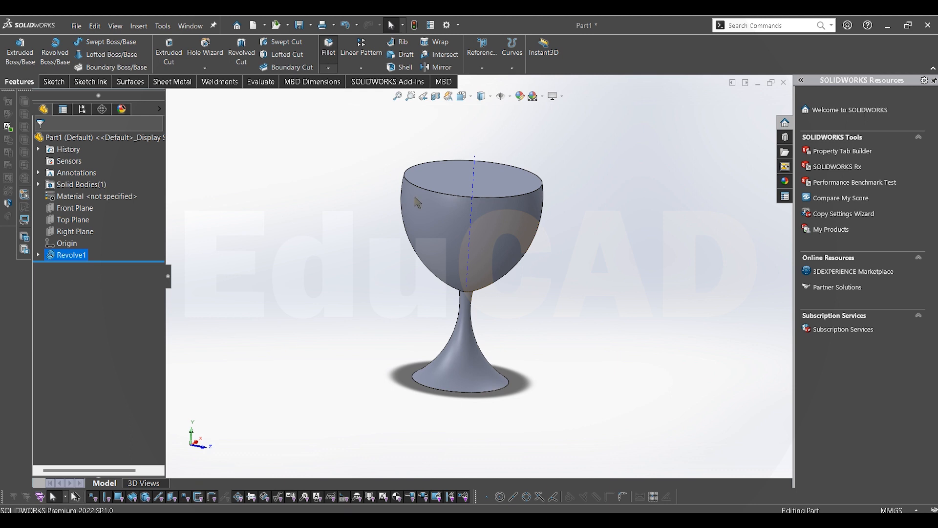
{"action": "scroll", "coordinate": [468, 288], "scroll_direction": "down", "scroll_amount": 1}
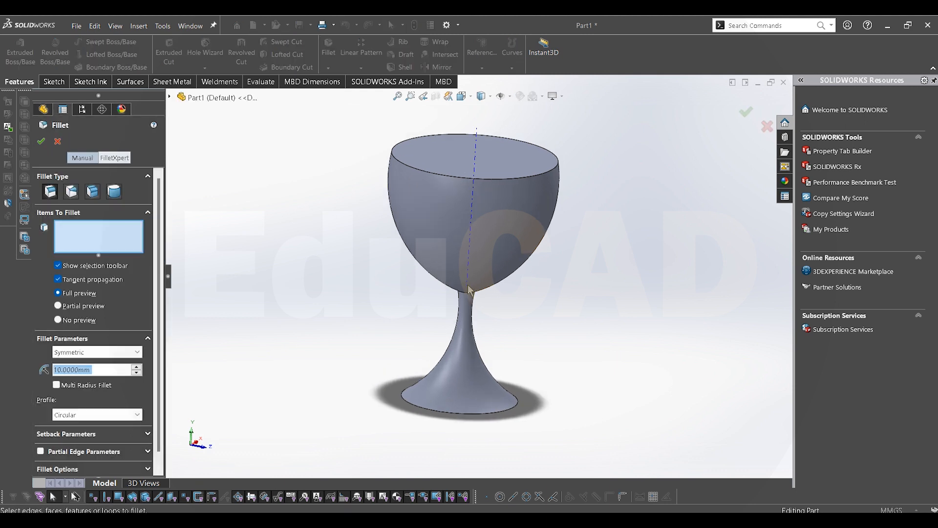
{"action": "middle_click_drag", "start_coordinate": [468, 240], "coordinate": [467, 218]}
{"action": "scroll", "coordinate": [470, 290], "scroll_direction": "down", "scroll_amount": 1}
{"action": "scroll", "coordinate": [473, 294], "scroll_direction": "down", "scroll_amount": 1}
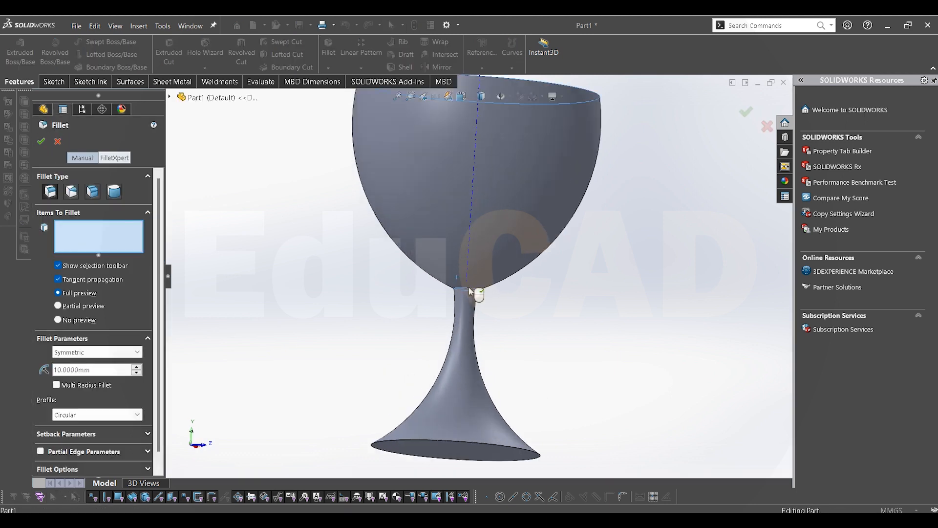
{"action": "left_click", "coordinate": [469, 292]}
{"action": "left_click", "coordinate": [468, 289]}
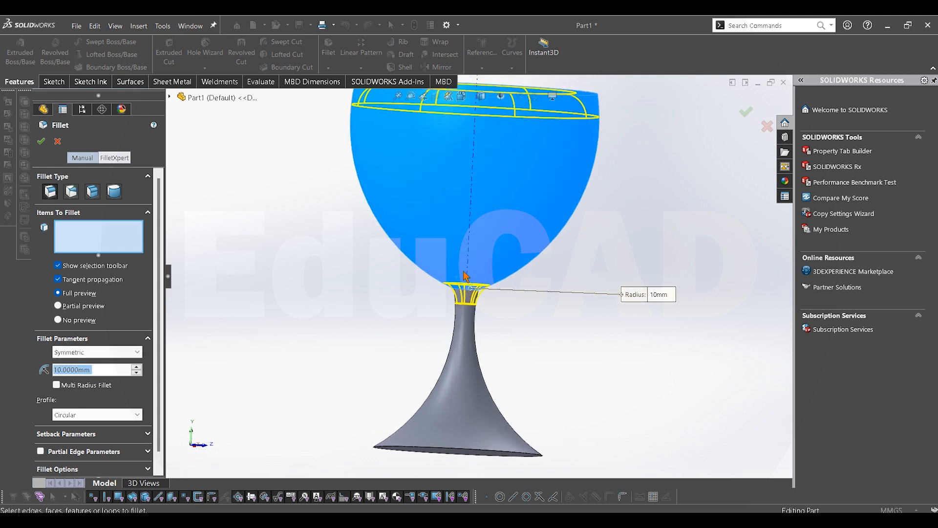
{"action": "left_click", "coordinate": [468, 291]}
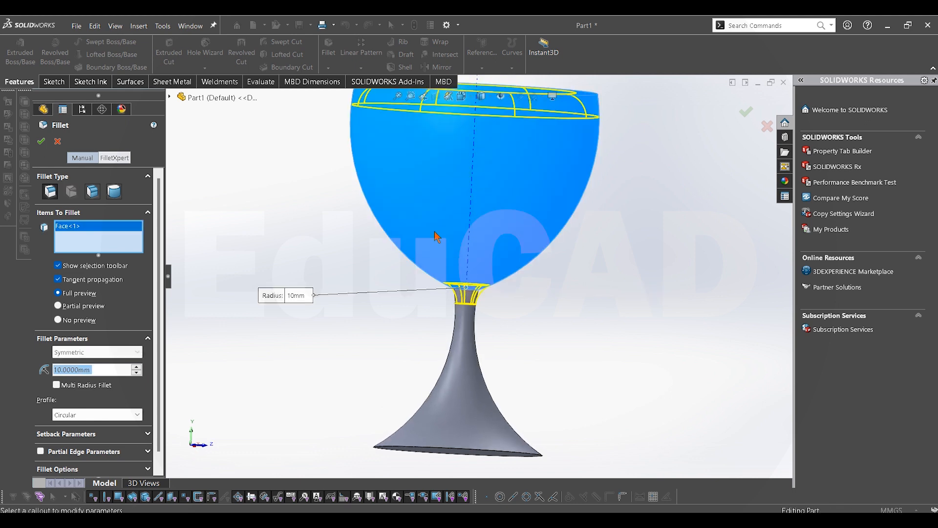
{"action": "left_click", "coordinate": [407, 230]}
Fillet the circular edge between the bowl and the stem with a symmetric 30 mm radius
{"action": "scroll", "coordinate": [472, 287], "scroll_direction": "down", "scroll_amount": 5}
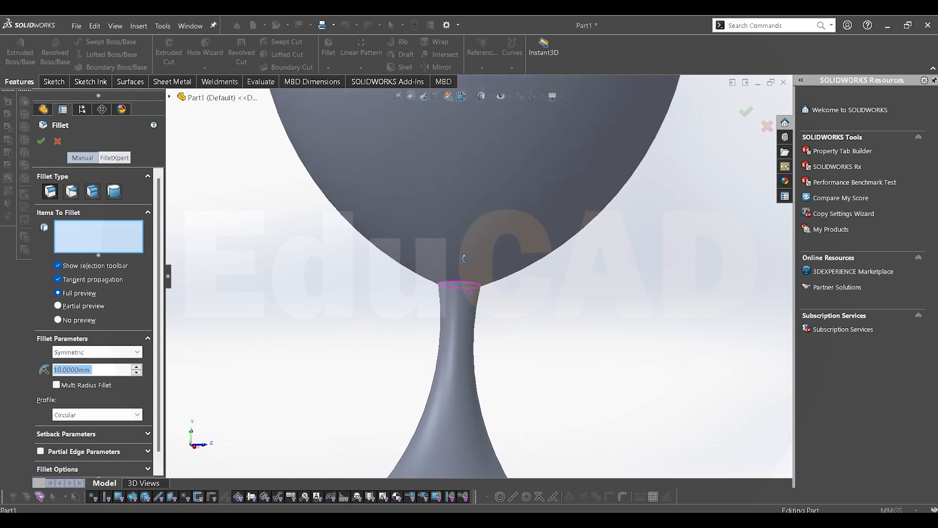
{"action": "left_click", "coordinate": [472, 287]}
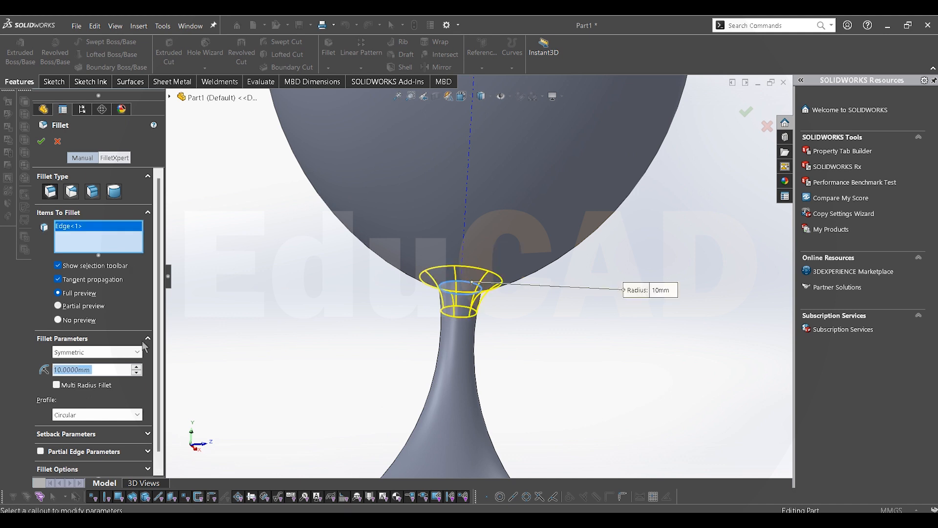
{"action": "type", "text": "20"}
{"action": "key", "text": "Return"}
{"action": "scroll", "coordinate": [391, 301], "scroll_direction": "up", "scroll_amount": 5}
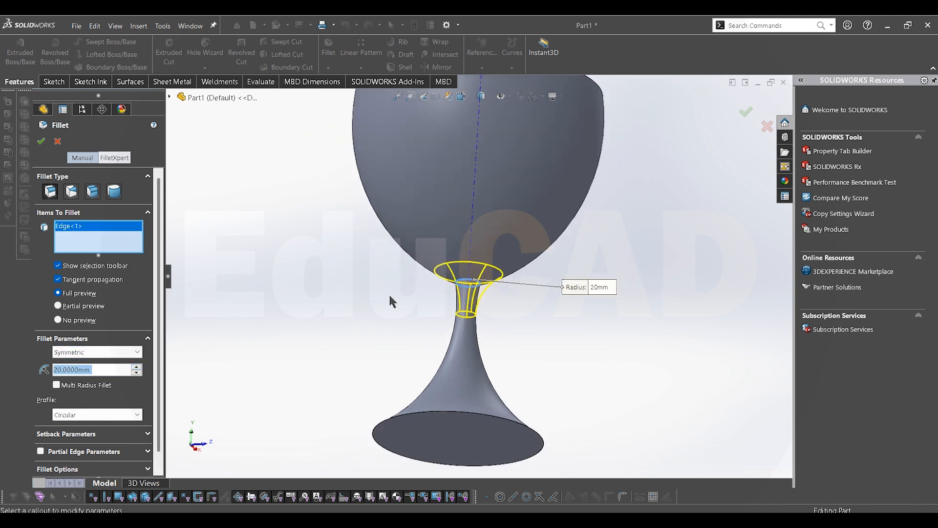
{"action": "scroll", "coordinate": [390, 297], "scroll_direction": "up", "scroll_amount": 1}
{"action": "middle_click_drag", "start_coordinate": [390, 297], "coordinate": [388, 320]}
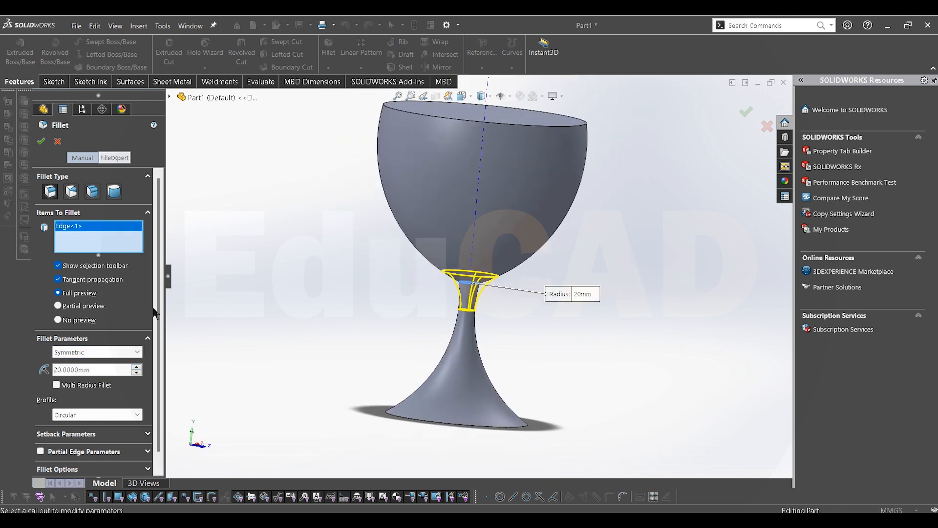
{"action": "left_click", "coordinate": [137, 367]}
{"action": "left_click", "coordinate": [41, 141]}
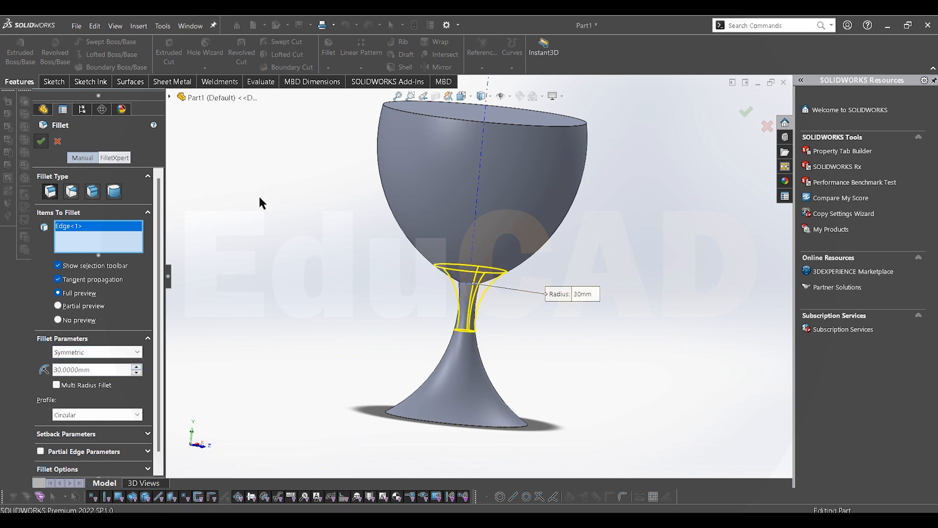
Fillet the outer circular edge of the goblet's foot with a symmetric 1 mm radius
{"action": "middle_click_drag", "start_coordinate": [487, 318], "coordinate": [412, 295]}
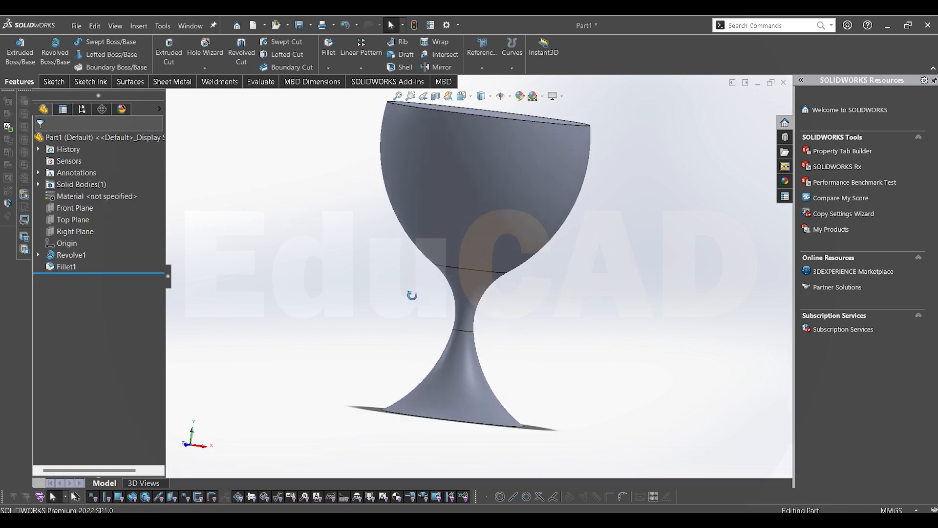
{"action": "scroll", "coordinate": [408, 300], "scroll_direction": "up", "scroll_amount": 4}
{"action": "middle_click_drag", "start_coordinate": [460, 274], "coordinate": [436, 305]}
{"action": "scroll", "coordinate": [492, 247], "scroll_direction": "down", "scroll_amount": 2}
{"action": "middle_click_drag", "start_coordinate": [492, 243], "coordinate": [484, 241]}
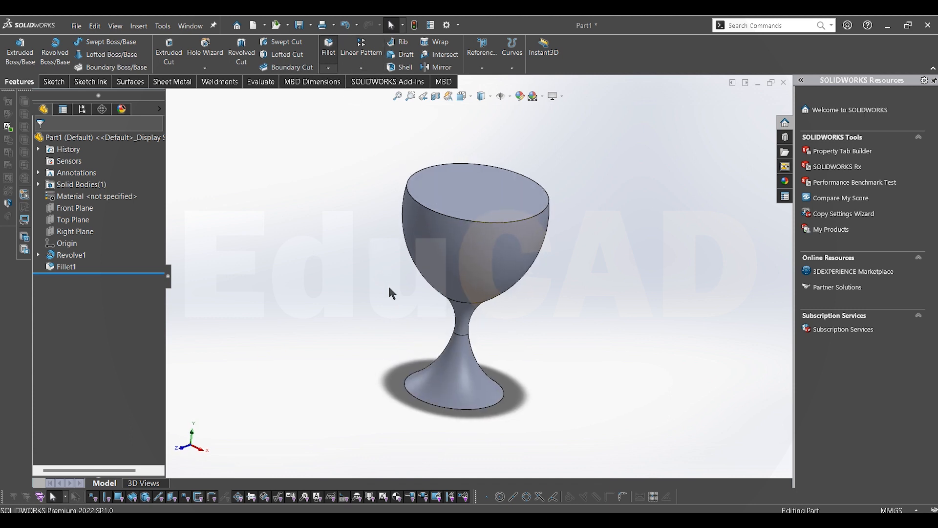
{"action": "left_click", "coordinate": [430, 404]}
{"action": "left_click", "coordinate": [430, 405]}
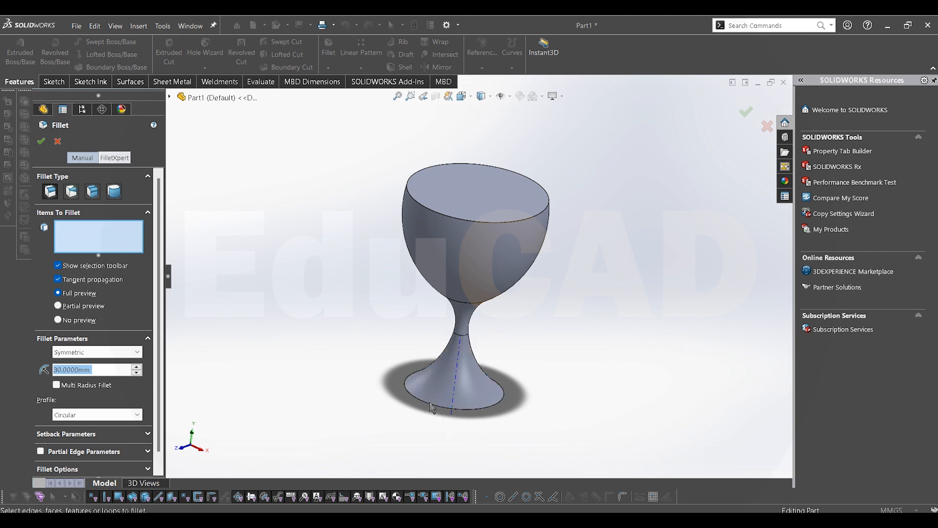
{"action": "left_click", "coordinate": [432, 408]}
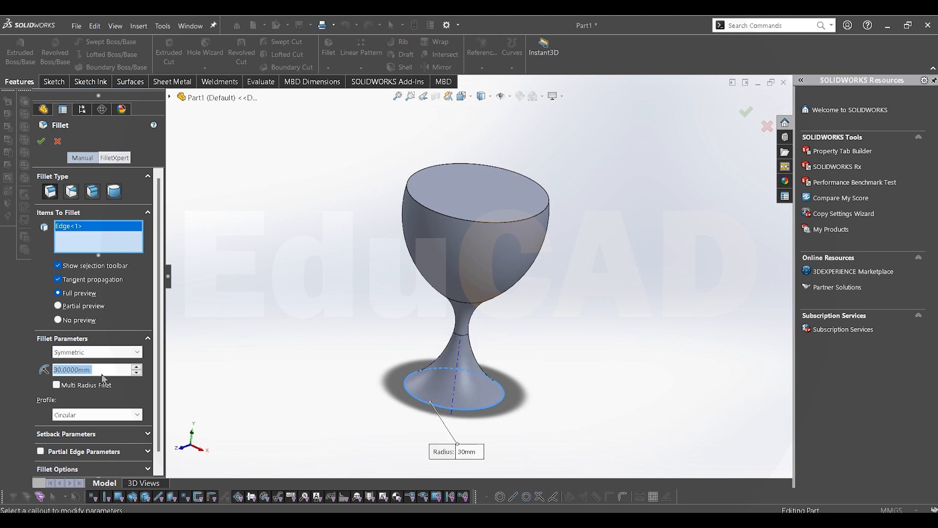
{"action": "type", "text": "5"}
{"action": "key", "text": "Return"}
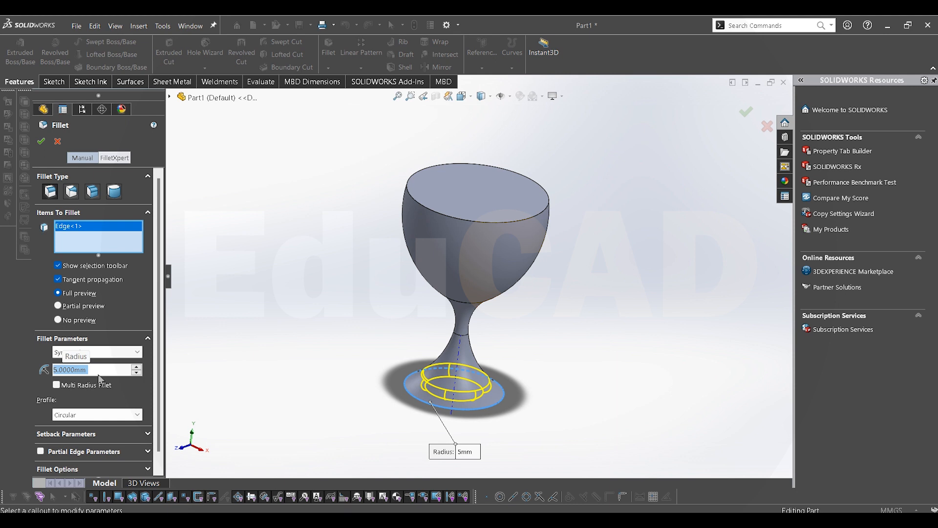
{"action": "type", "text": "1"}
{"action": "key", "text": "Return"}
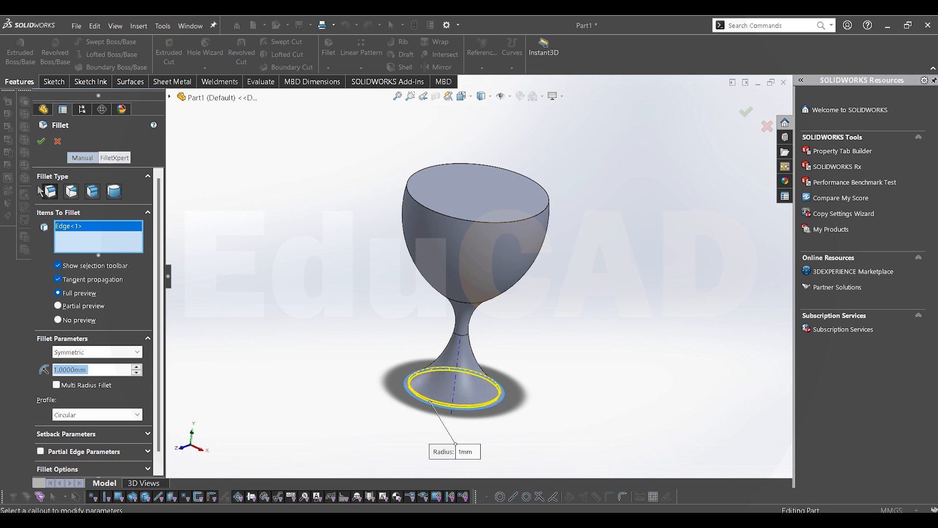
{"action": "left_click", "coordinate": [42, 142]}
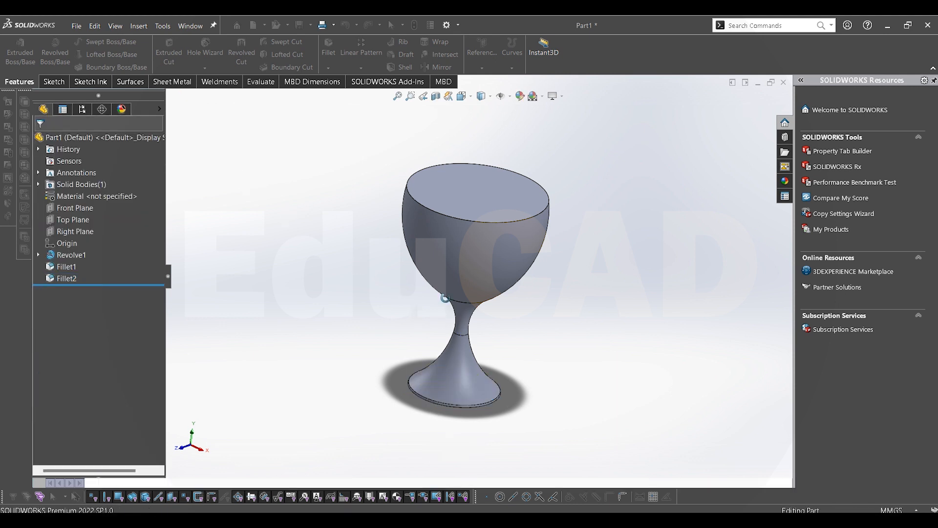
Shell the goblet to a 1 mm wall thickness, removing the bowl's flat top face, with the preview shown
{"action": "middle_click_drag", "start_coordinate": [394, 284], "coordinate": [474, 233]}
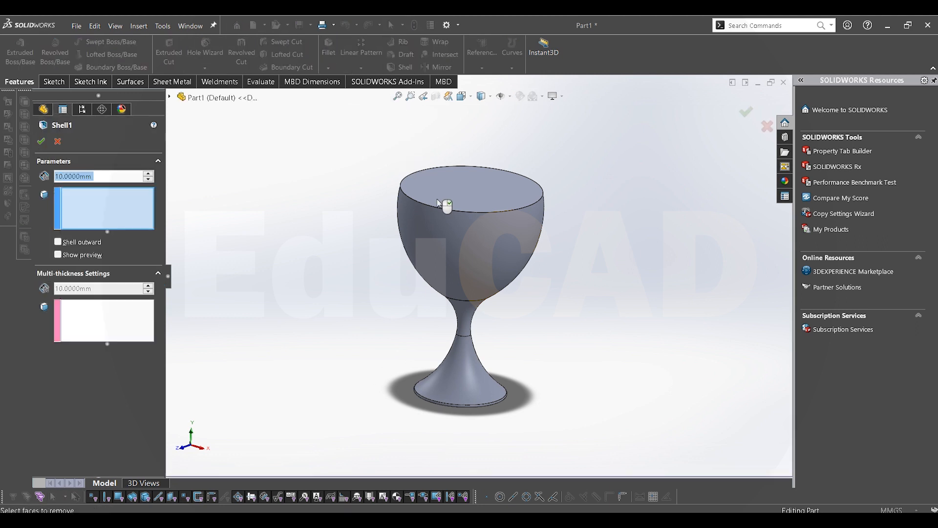
{"action": "type", "text": "1"}
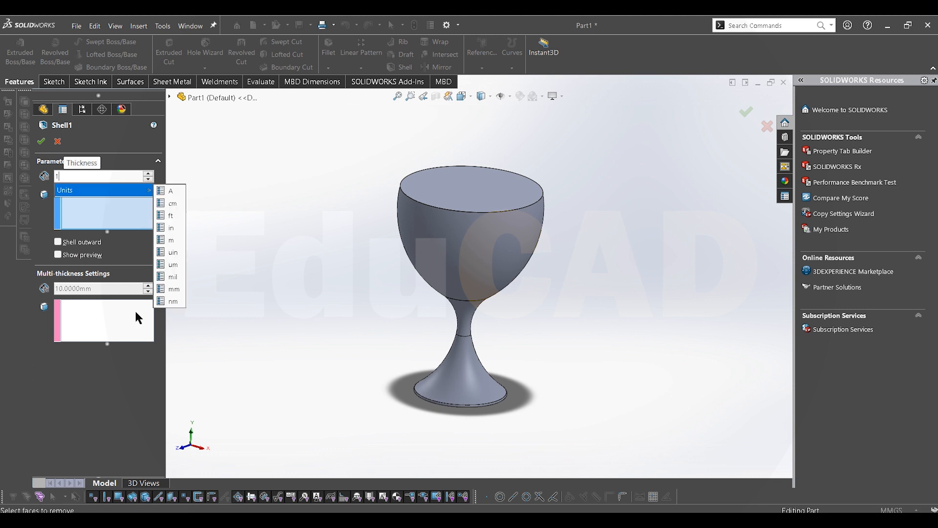
{"action": "left_click", "coordinate": [97, 256]}
{"action": "left_click", "coordinate": [454, 197]}
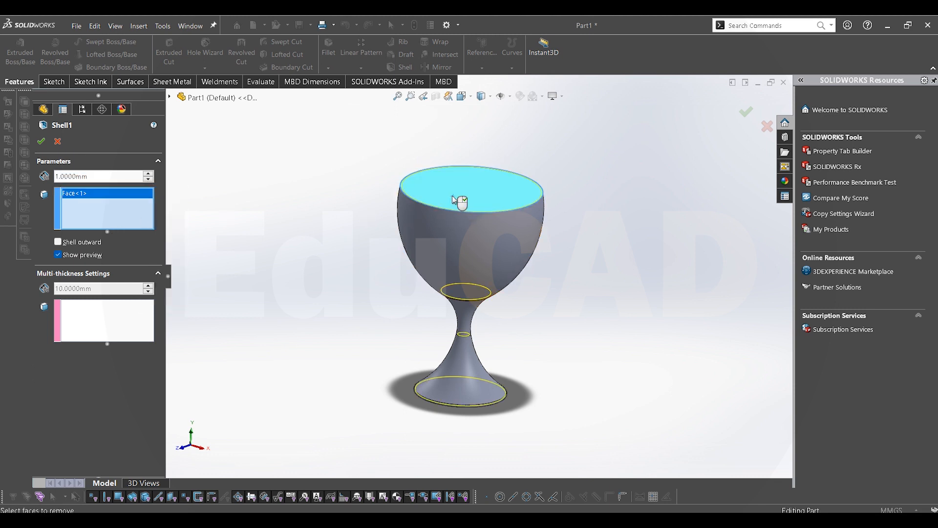
{"action": "middle_click_drag", "start_coordinate": [463, 223], "coordinate": [469, 237]}
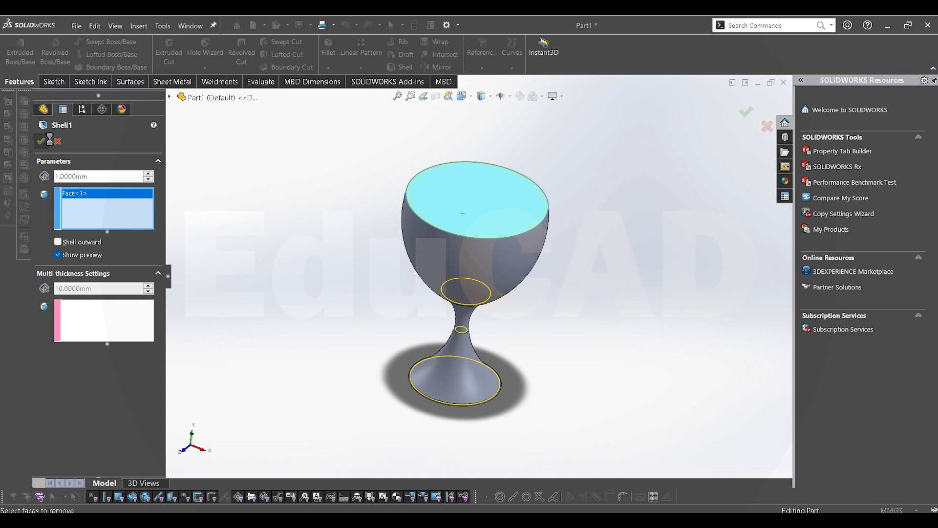
{"action": "key", "text": "Return"}
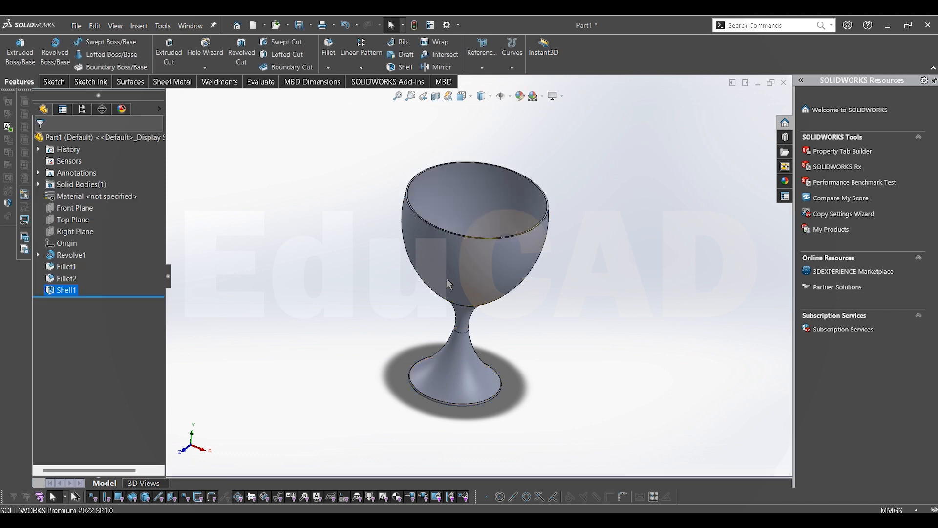
Examine the outline of the shelled goblet in the Front view
{"action": "middle_click_drag", "start_coordinate": [446, 280], "coordinate": [483, 231]}
{"action": "key", "text": "space"}
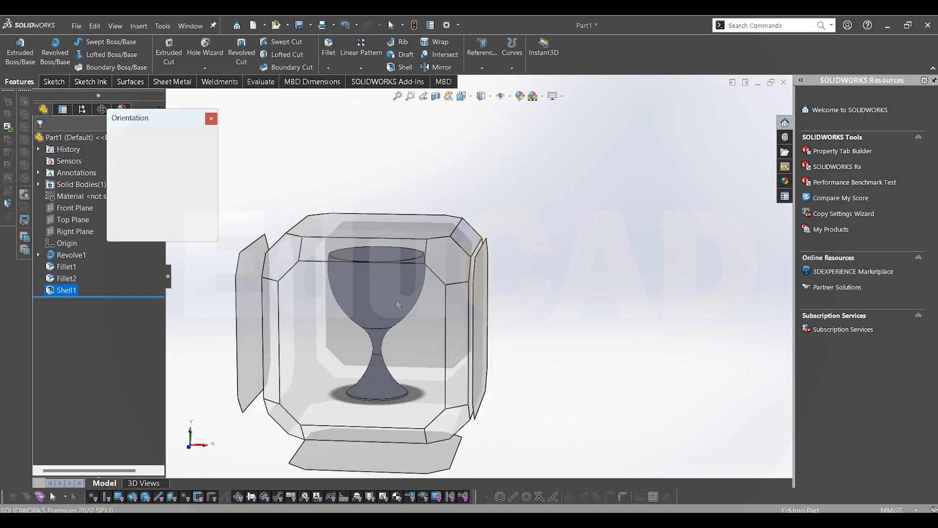
{"action": "left_click", "coordinate": [397, 295]}
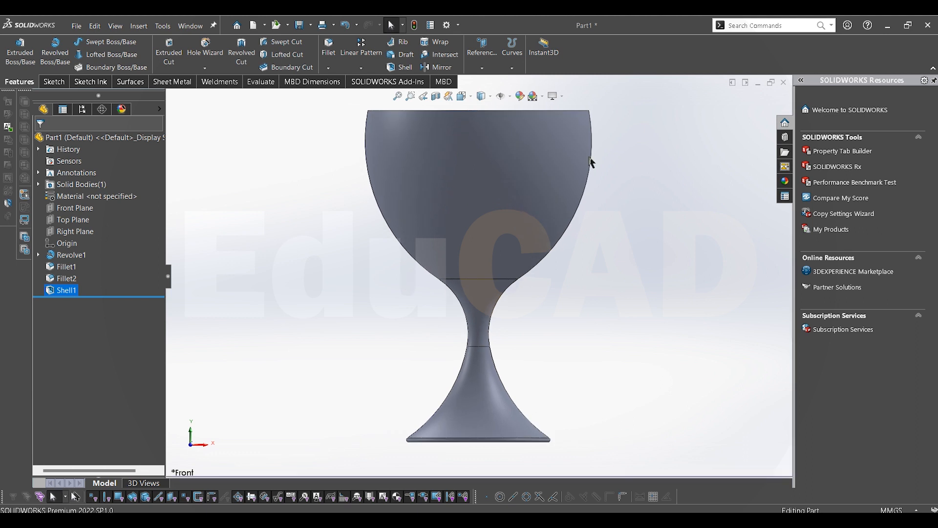
{"action": "scroll", "coordinate": [569, 209], "scroll_direction": "down", "scroll_amount": 1}
{"action": "scroll", "coordinate": [528, 247], "scroll_direction": "up", "scroll_amount": 1}
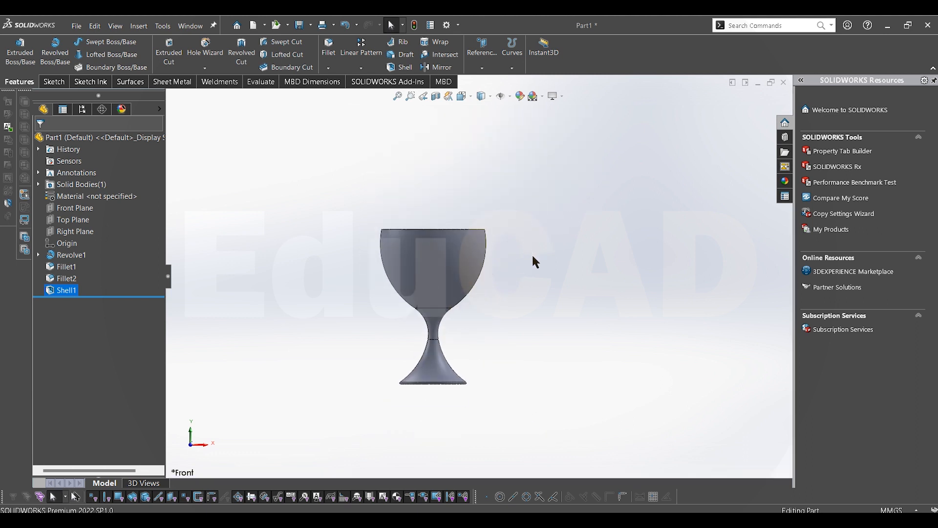
{"action": "scroll", "coordinate": [532, 254], "scroll_direction": "down", "scroll_amount": 1}
{"action": "scroll", "coordinate": [455, 298], "scroll_direction": "down", "scroll_amount": 1}
{"action": "scroll", "coordinate": [445, 332], "scroll_direction": "up", "scroll_amount": 1}
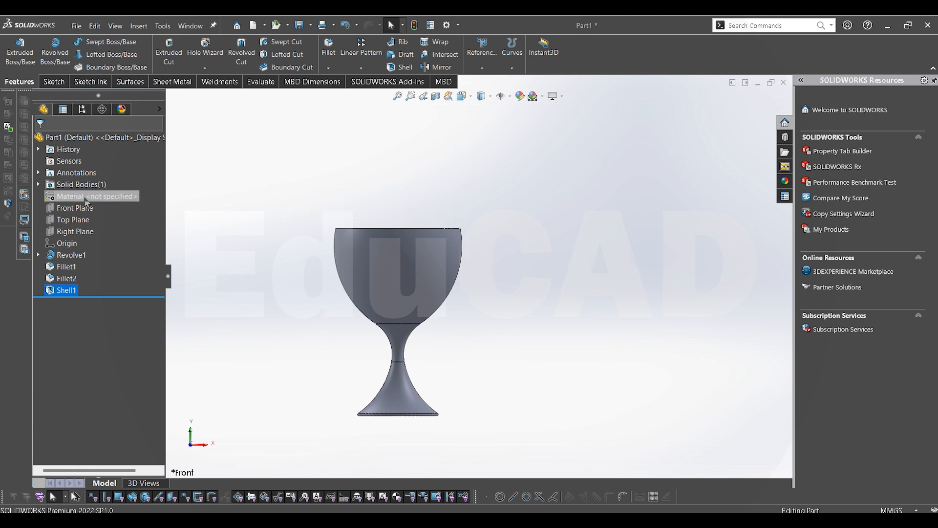
Start a sketch on the Front Plane and stretch the plane's displayed border sideways, well beyond the goblet on the +X side
{"action": "right_click", "coordinate": [69, 215]}
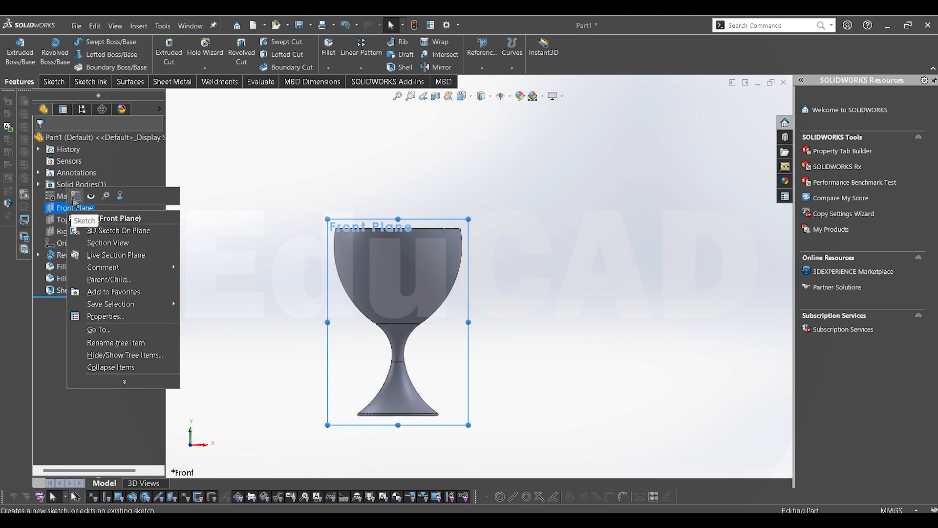
{"action": "left_click", "coordinate": [90, 195]}
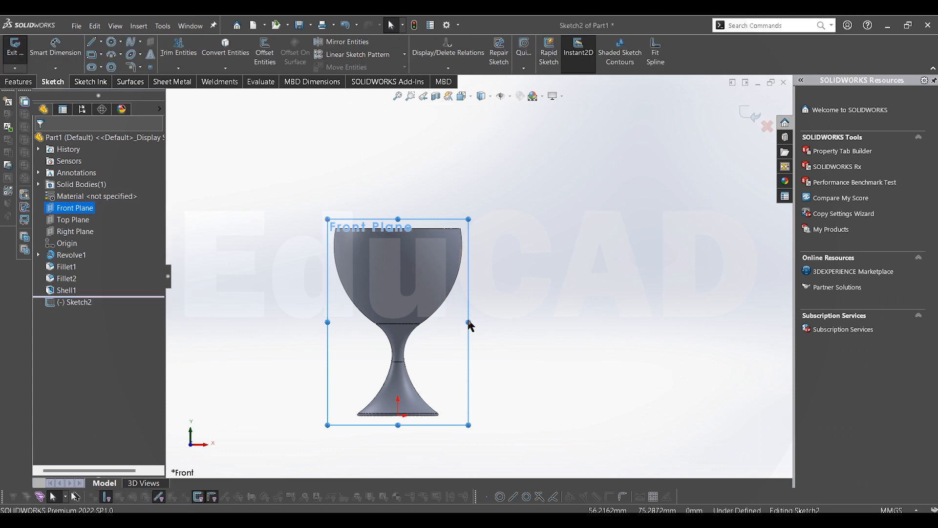
{"action": "left_click_drag", "start_coordinate": [471, 325], "coordinate": [742, 332]}
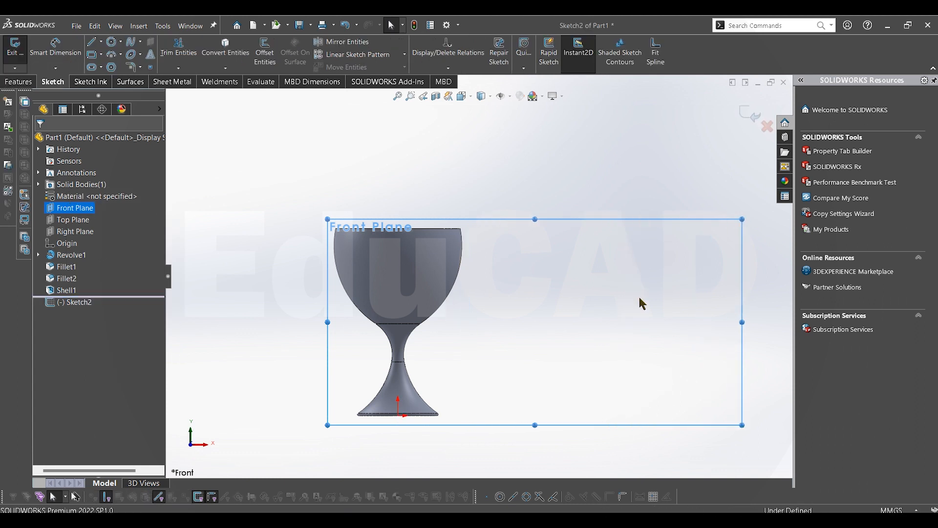
Draw a horizontal centerline about 152 mm long from the origin toward +X, and a vertical centerline about 290 mm tall up from its end
{"action": "left_click", "coordinate": [101, 42]}
{"action": "left_click", "coordinate": [117, 67]}
{"action": "left_click", "coordinate": [398, 415]}
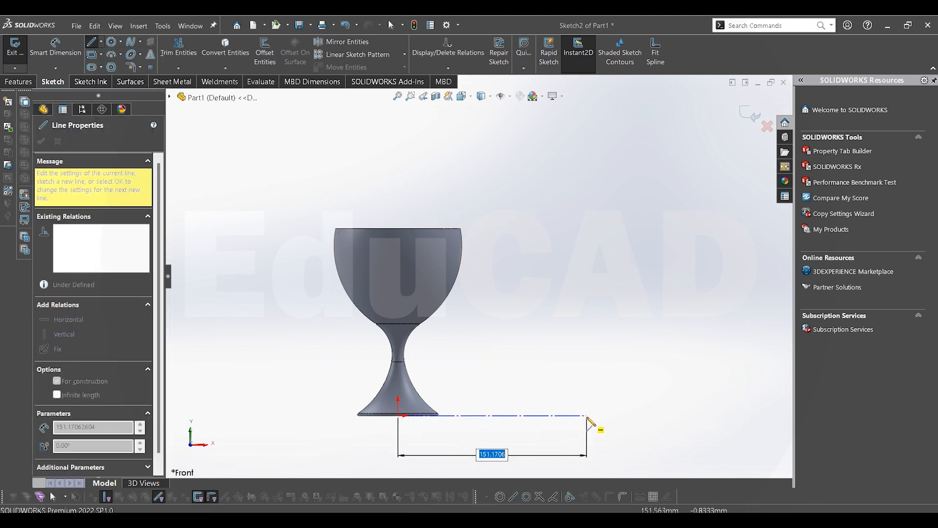
{"action": "left_click", "coordinate": [588, 416]}
{"action": "scroll", "coordinate": [592, 196], "scroll_direction": "up", "scroll_amount": 3}
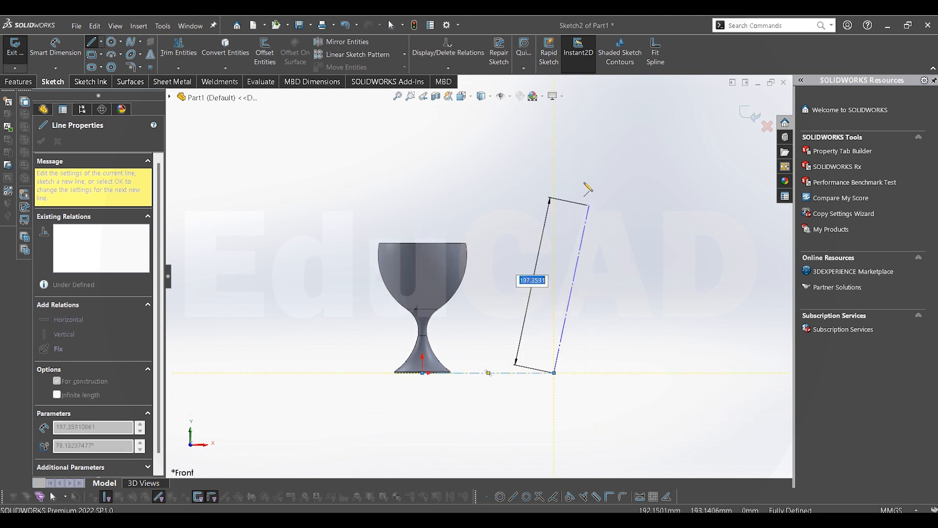
{"action": "left_click", "coordinate": [556, 122]}
{"action": "right_click", "coordinate": [628, 149]}
{"action": "left_click", "coordinate": [647, 159]}
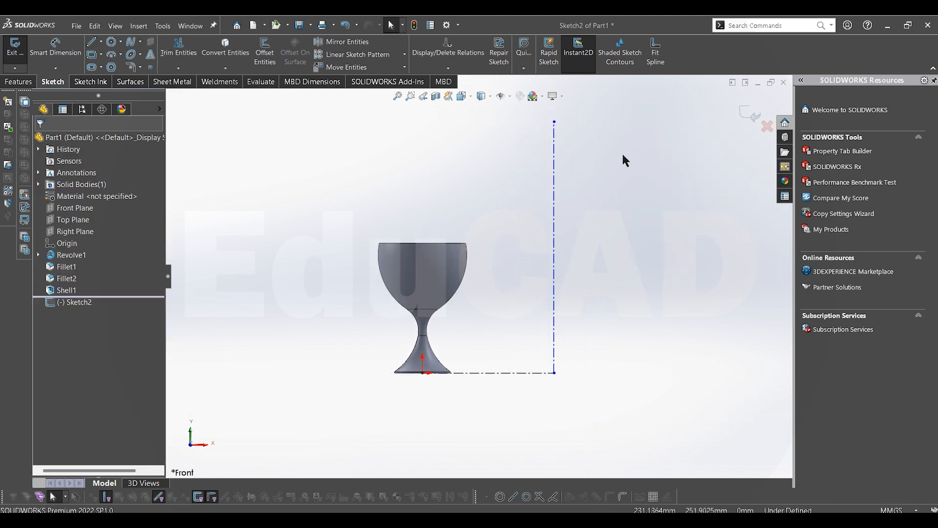
{"action": "scroll", "coordinate": [533, 157], "scroll_direction": "down", "scroll_amount": 2}
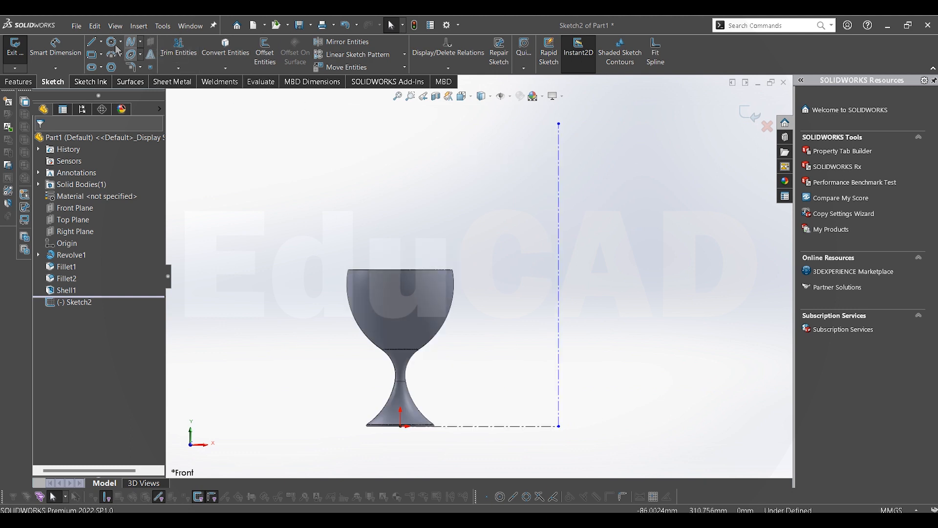
{"action": "key", "text": "l"}
{"action": "scroll", "coordinate": [556, 385], "scroll_direction": "up", "scroll_amount": 1}
{"action": "scroll", "coordinate": [555, 389], "scroll_direction": "down", "scroll_amount": 1}
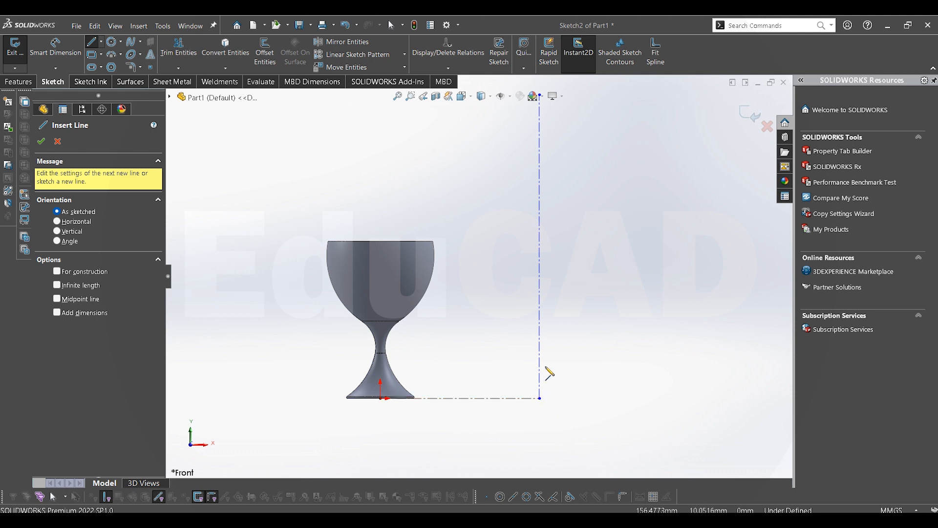
{"action": "right_click", "coordinate": [560, 338]}
{"action": "left_click", "coordinate": [579, 346]}
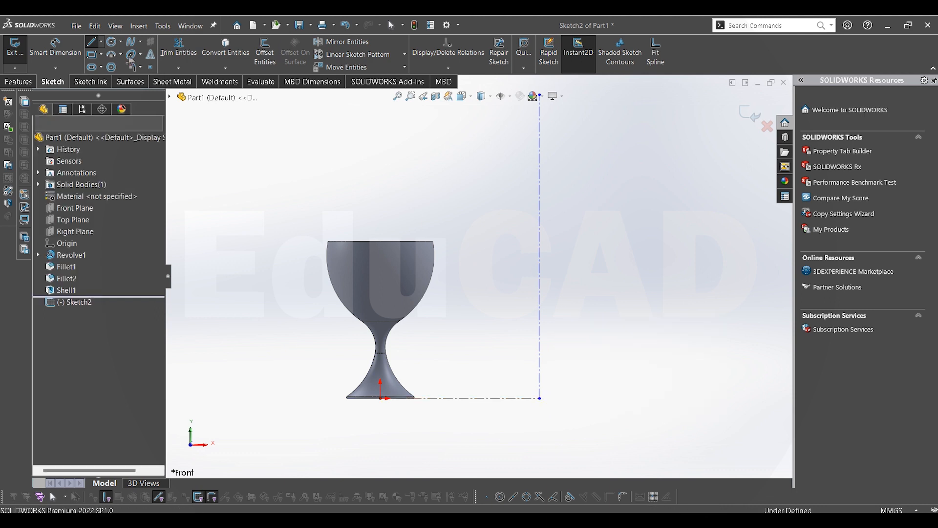
Dimension the vertical centerline to 300 mm and the horizontal centerline to 175 mm
{"action": "left_click", "coordinate": [540, 236]}
{"action": "left_click", "coordinate": [590, 237]}
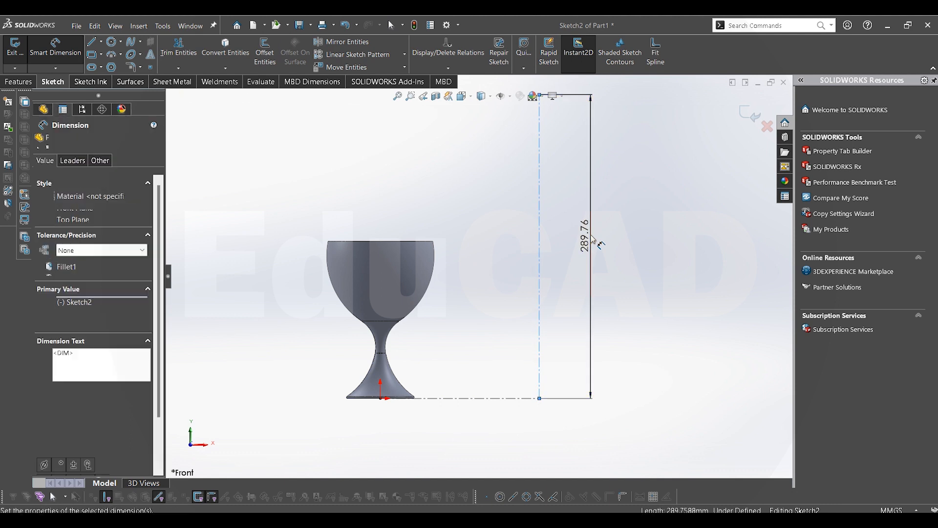
{"action": "type", "text": "300"}
{"action": "key", "text": "Return"}
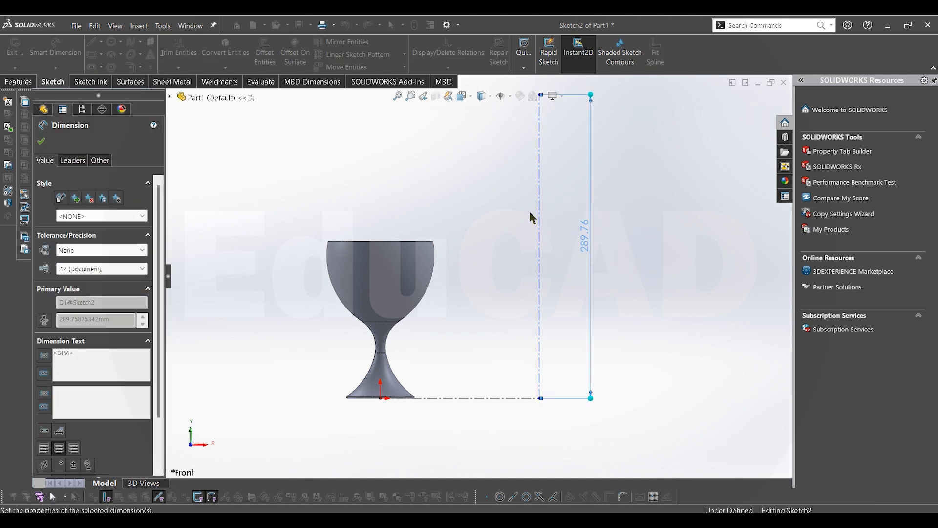
{"action": "left_click", "coordinate": [518, 398]}
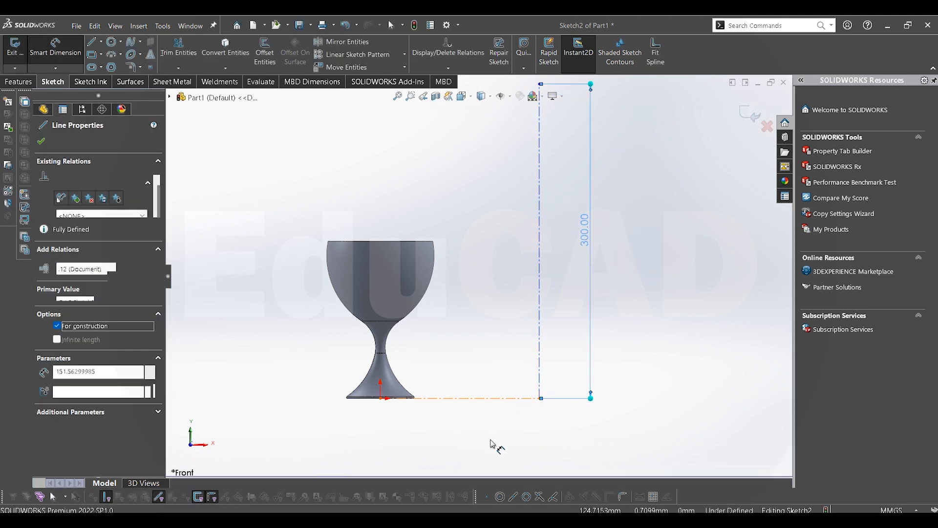
{"action": "left_click", "coordinate": [491, 444]}
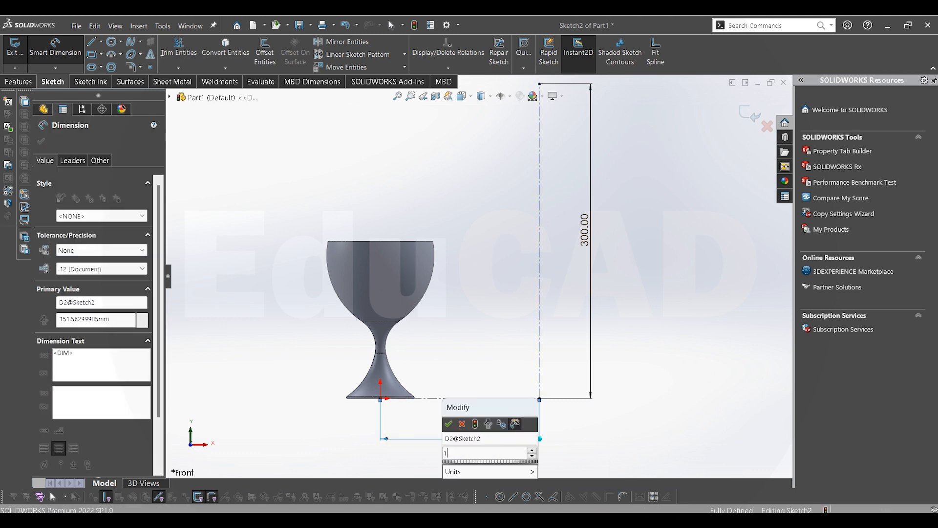
{"action": "type", "text": "175"}
{"action": "key", "text": "Return"}
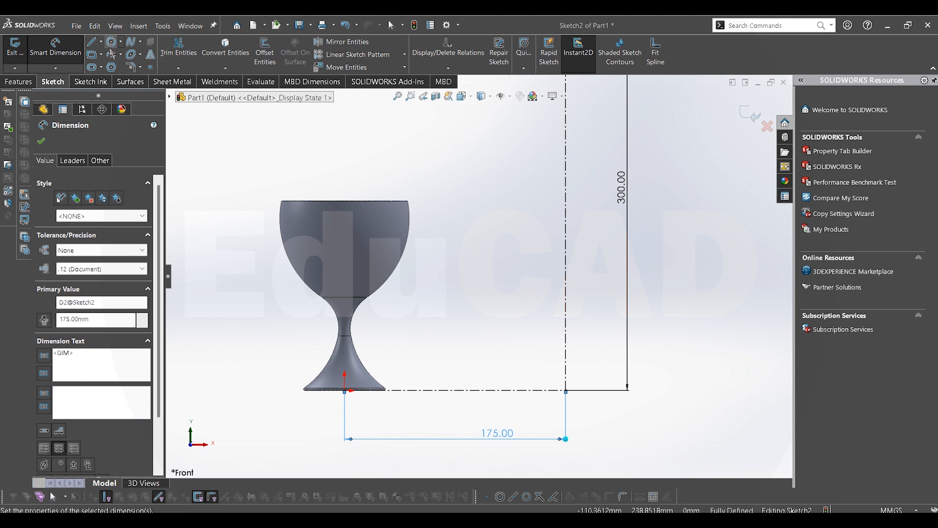
Sketch a shallow upward-bulging three-point arc of about 103 mm radius across the foot of the vertical centerline, with its ends at base level
{"action": "left_click", "coordinate": [522, 390]}
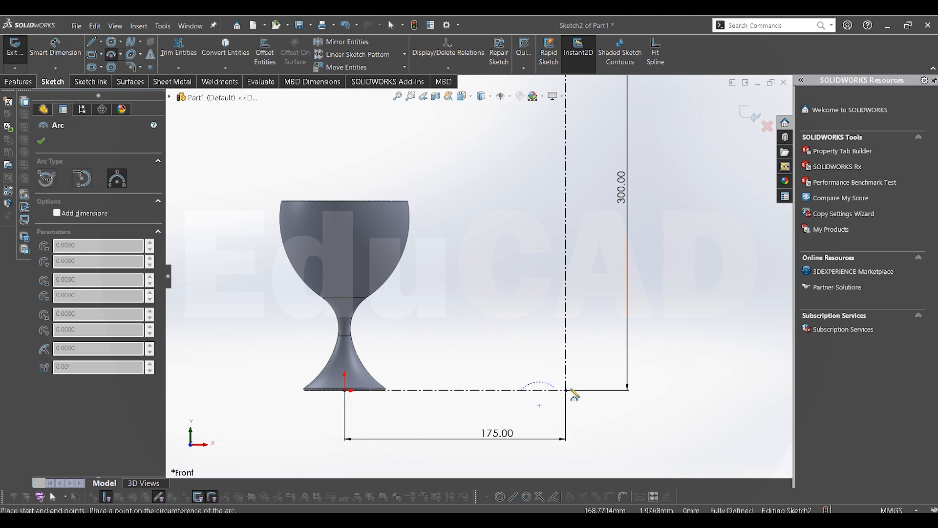
{"action": "left_click", "coordinate": [610, 390]}
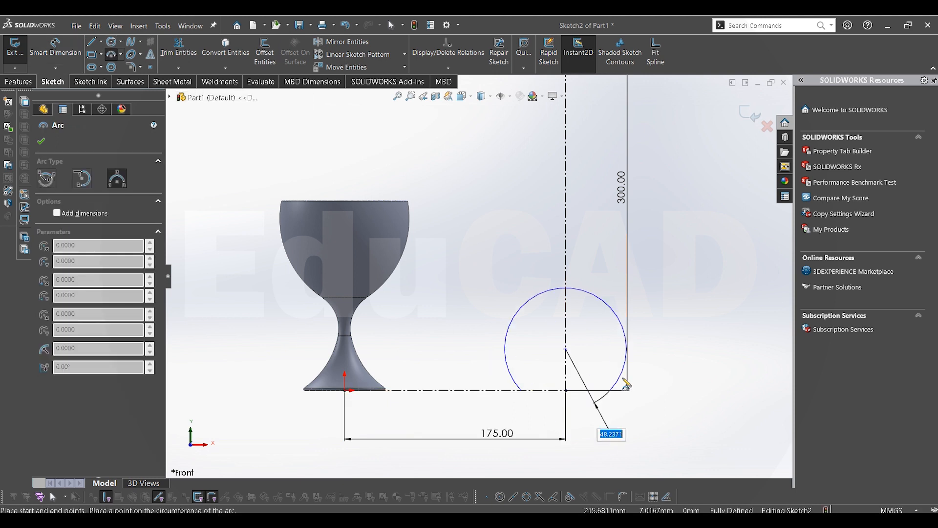
{"action": "left_click", "coordinate": [592, 391]}
{"action": "right_click", "coordinate": [679, 264]}
{"action": "left_click", "coordinate": [703, 323]}
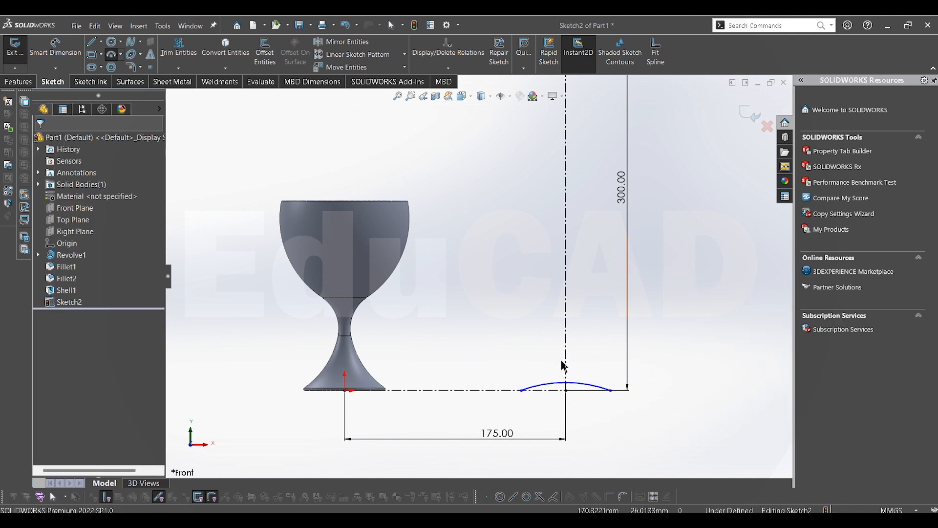
{"action": "scroll", "coordinate": [566, 376], "scroll_direction": "down", "scroll_amount": 2}
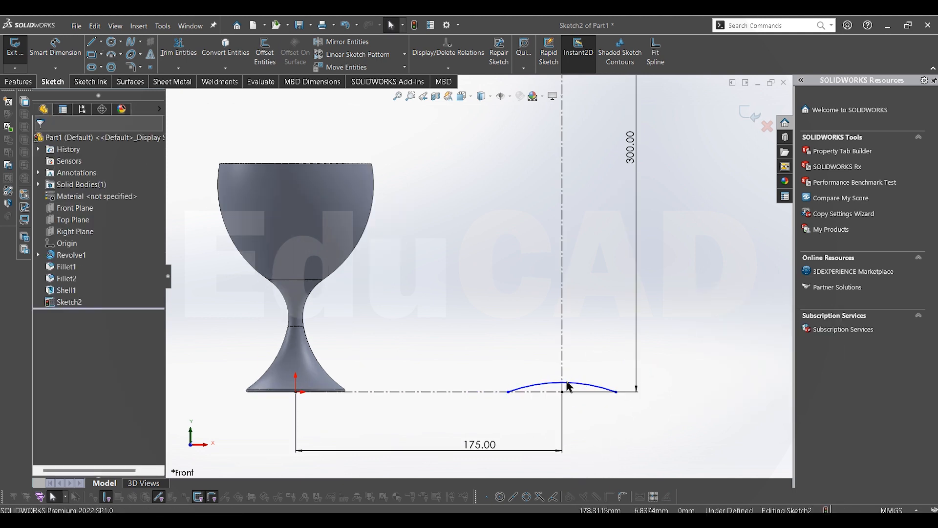
{"action": "left_click", "coordinate": [567, 386]}
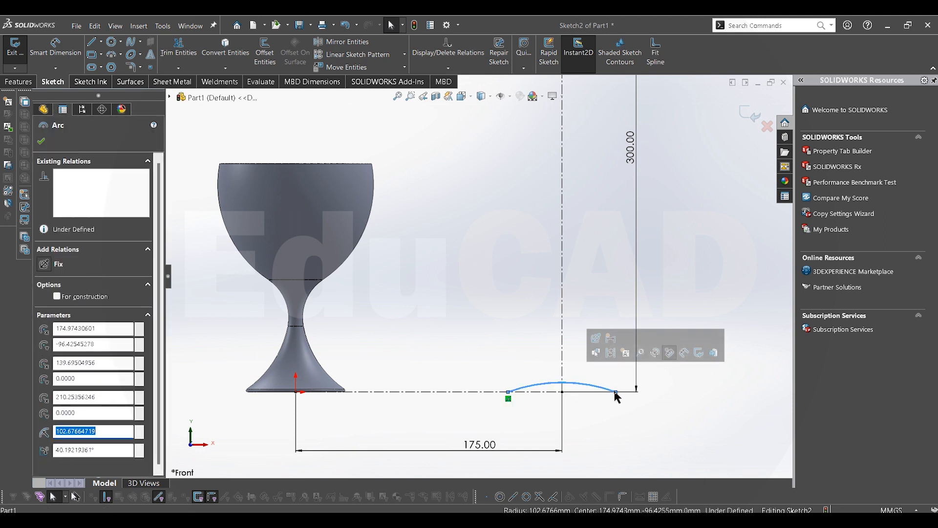
{"action": "left_click_drag", "start_coordinate": [617, 397], "coordinate": [621, 400]}
Dimension both arc endpoints to 35 mm from the vertical centerline, one on each side
{"action": "left_click", "coordinate": [55, 49]}
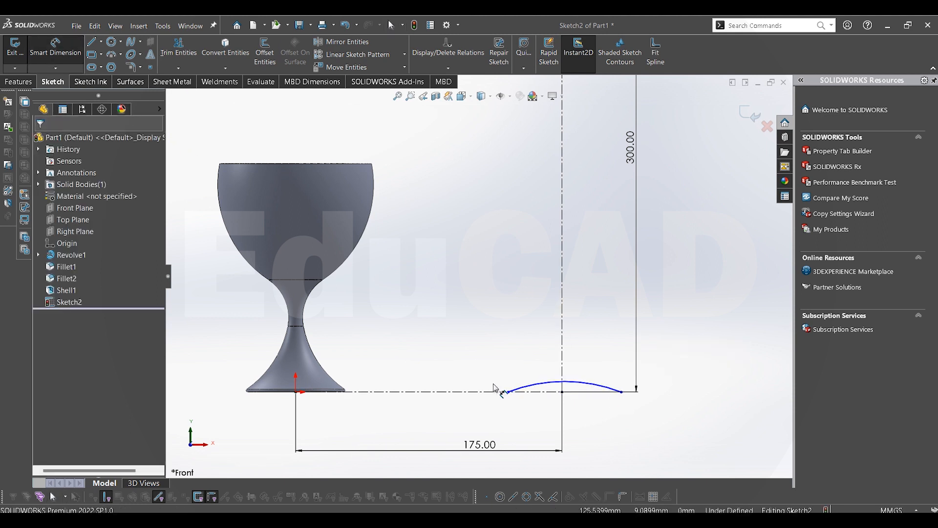
{"action": "left_click", "coordinate": [561, 362]}
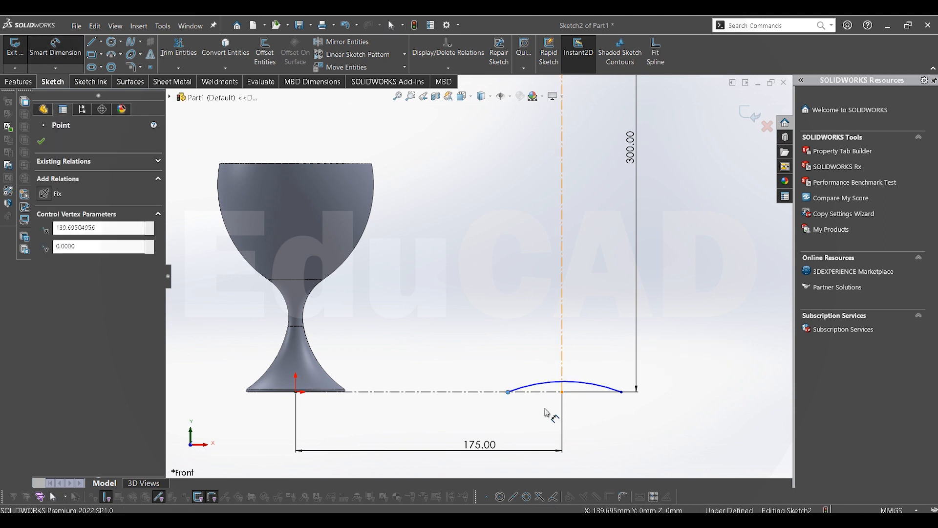
{"action": "left_click", "coordinate": [508, 391]}
{"action": "left_click", "coordinate": [540, 426]}
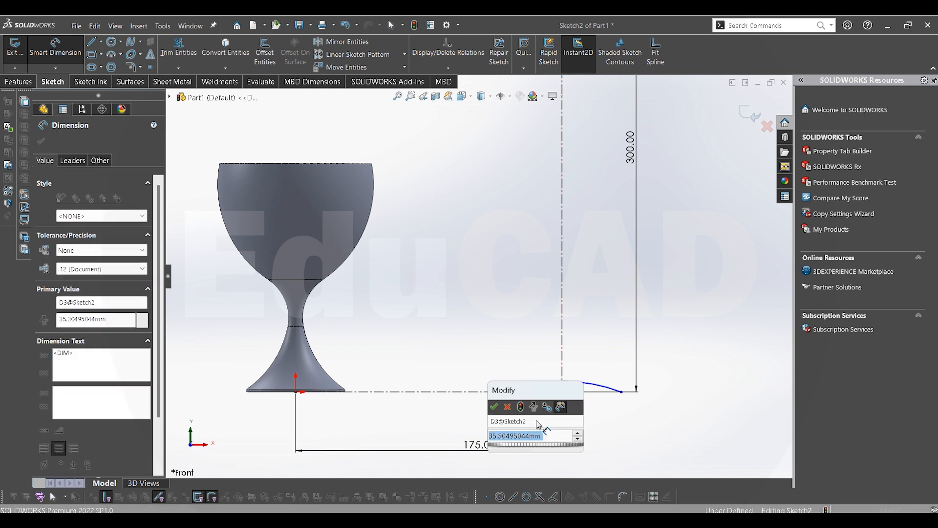
{"action": "key", "text": "Return"}
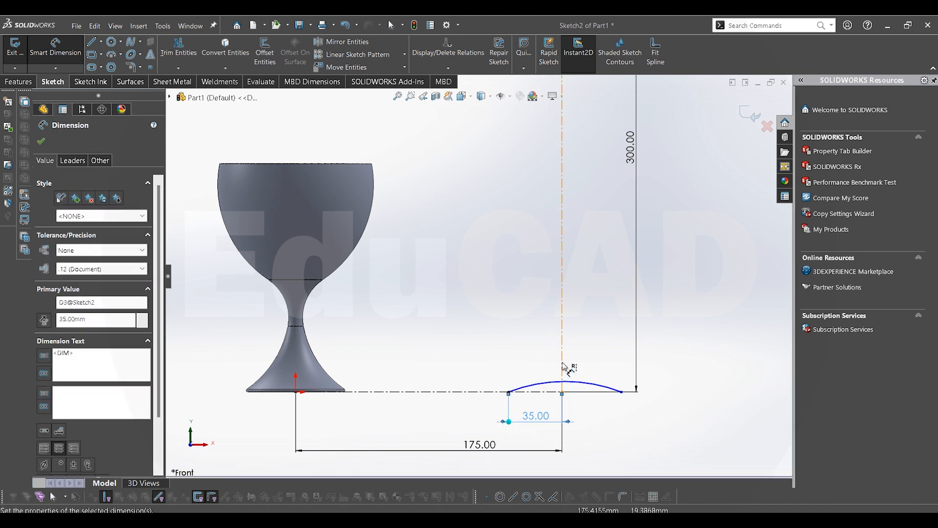
{"action": "left_click", "coordinate": [621, 392]}
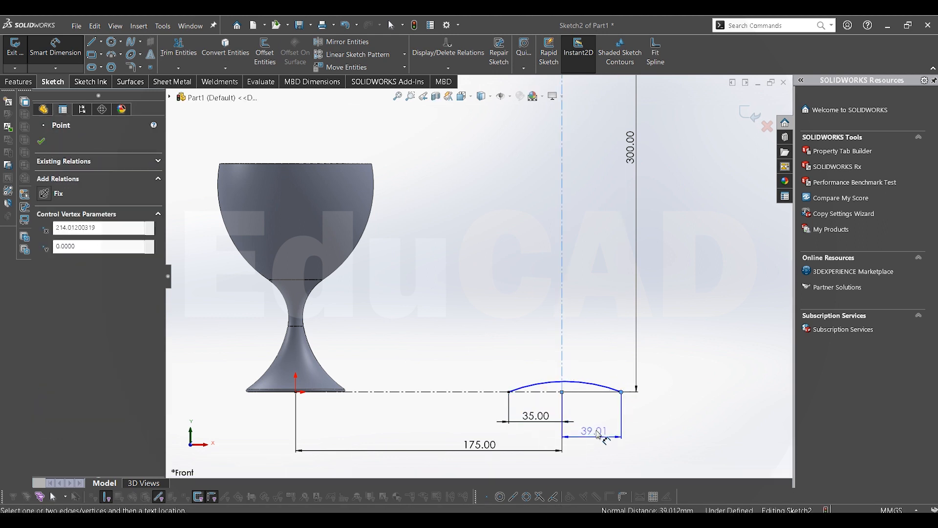
{"action": "left_click", "coordinate": [602, 423]}
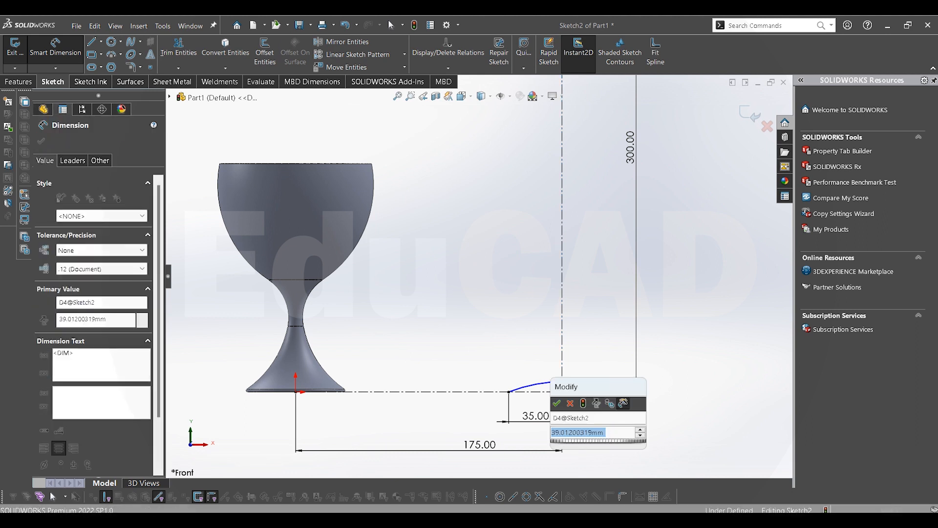
{"action": "type", "text": "35"}
{"action": "key", "text": "Return"}
Dimension the arc's radius to 100 mm and leave the dimension command
{"action": "scroll", "coordinate": [569, 394], "scroll_direction": "down", "scroll_amount": 1}
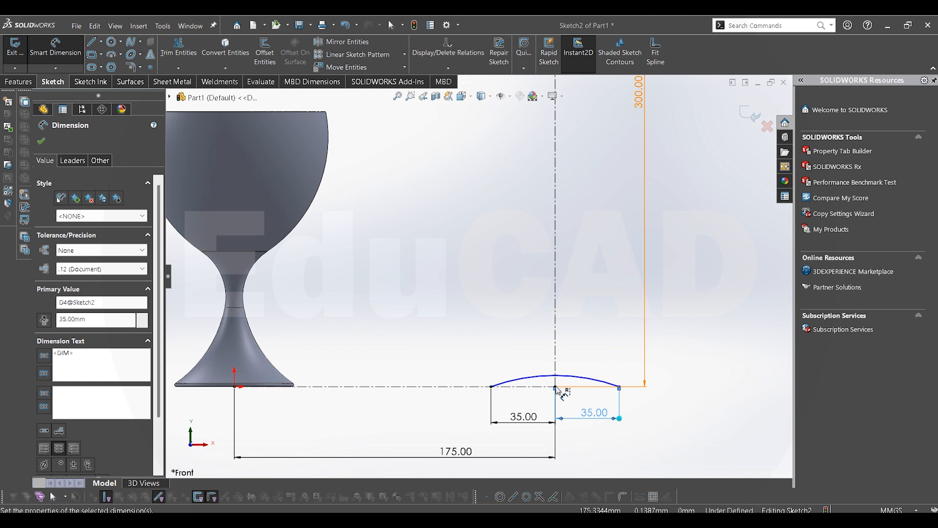
{"action": "left_click", "coordinate": [588, 368]}
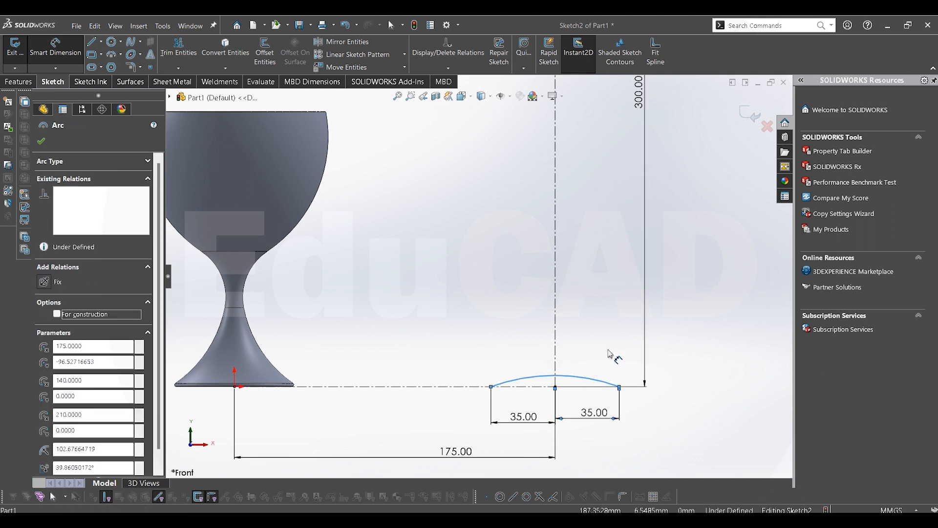
{"action": "left_click", "coordinate": [612, 348]}
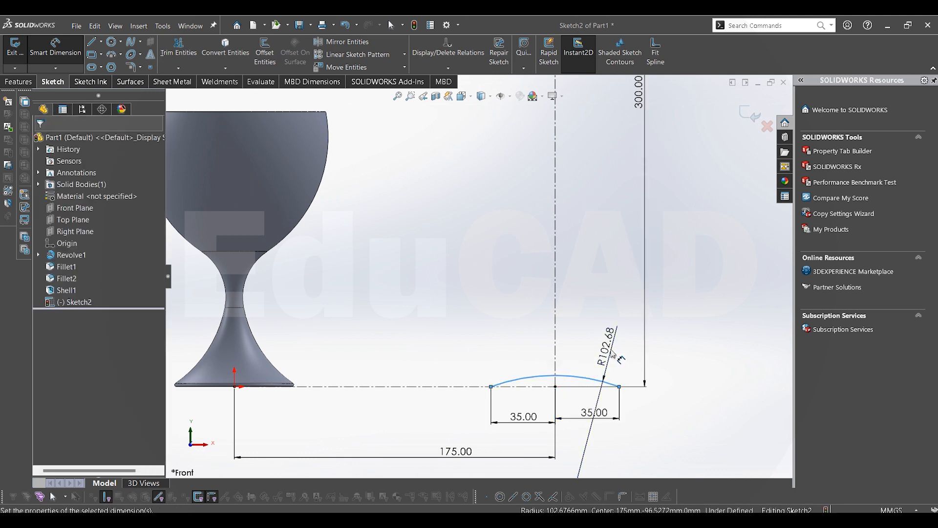
{"action": "type", "text": "100"}
{"action": "key", "text": "Return"}
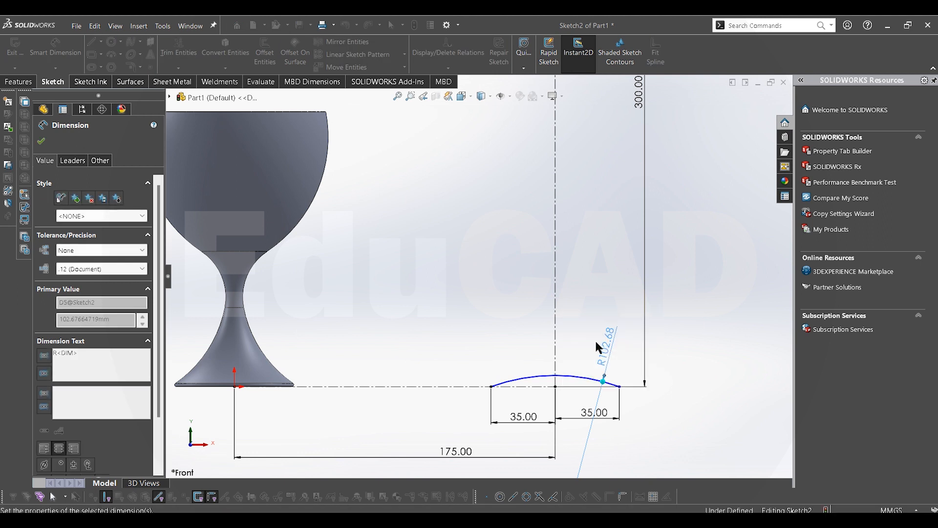
{"action": "right_click", "coordinate": [633, 357]}
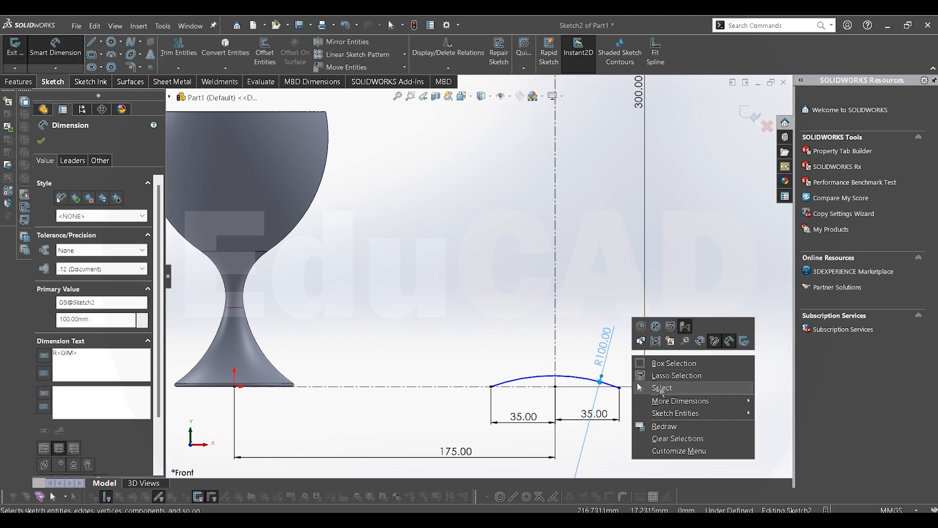
{"action": "left_click", "coordinate": [662, 388]}
Add a horizontal relation between the arc's outer endpoint, farthest from the goblet, and the foot of the vertical centerline
{"action": "left_click", "coordinate": [618, 387]}
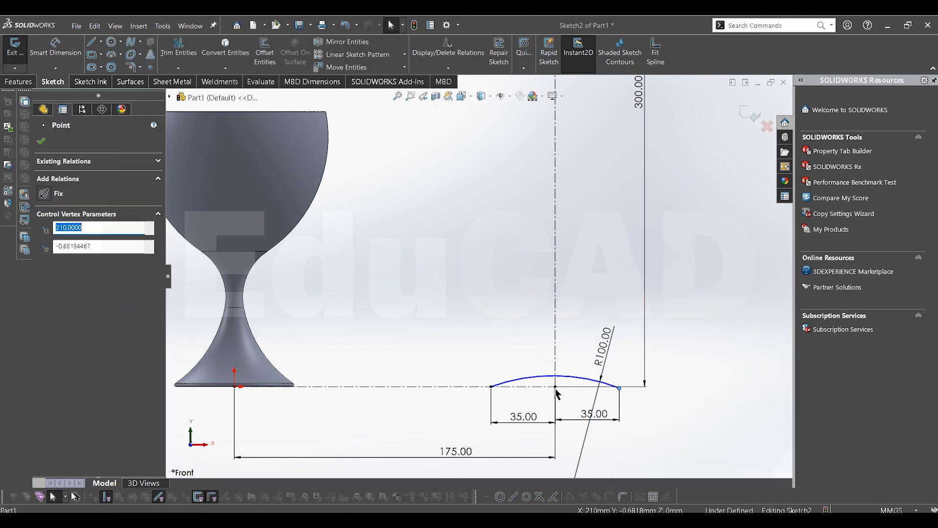
{"action": "left_click", "coordinate": [556, 389], "text": "ctrl"}
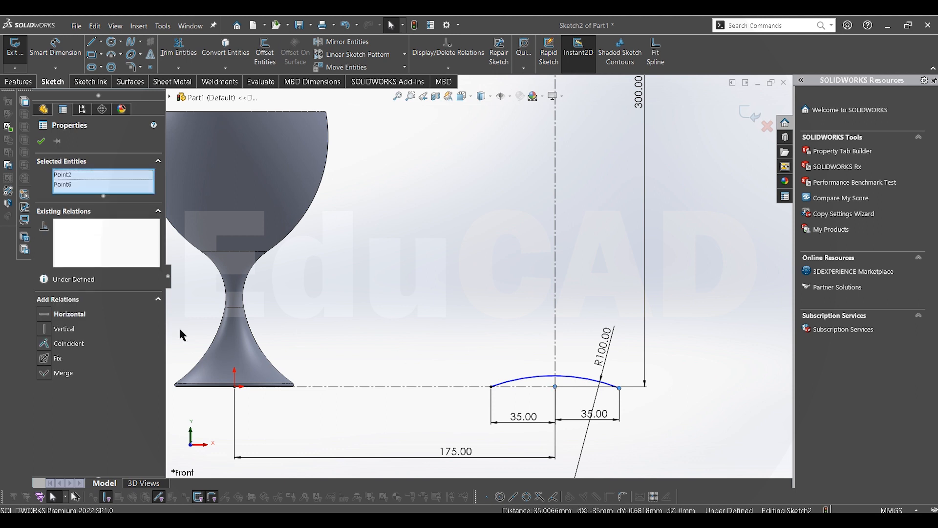
{"action": "left_click", "coordinate": [45, 315]}
{"action": "left_click", "coordinate": [623, 241]}
Sketch three connected lines up from the base arc's goblet-side endpoint: about 184 mm vertical, 36 mm slanting toward the centerline, and 75 mm vertical
{"action": "scroll", "coordinate": [624, 242], "scroll_direction": "up", "scroll_amount": 4}
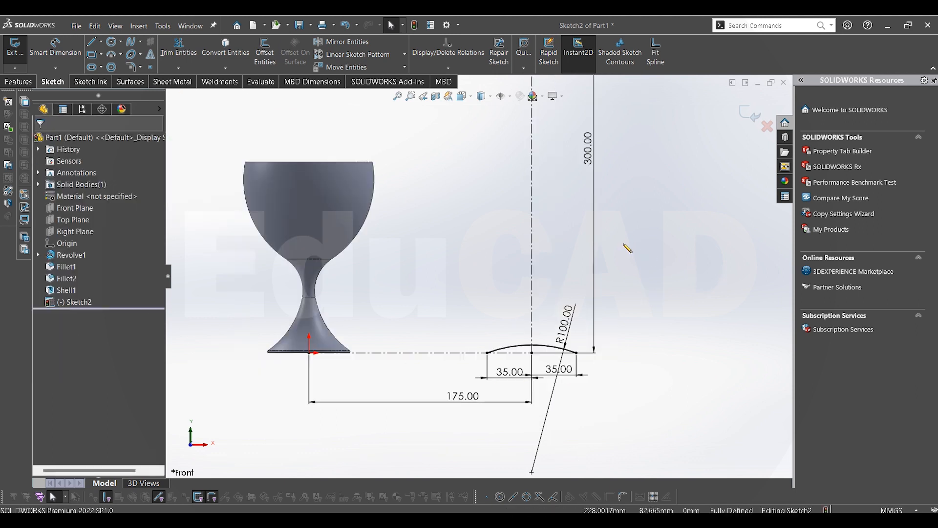
{"action": "scroll", "coordinate": [575, 174], "scroll_direction": "down", "scroll_amount": 1}
{"action": "scroll", "coordinate": [518, 162], "scroll_direction": "up", "scroll_amount": 3}
{"action": "scroll", "coordinate": [520, 165], "scroll_direction": "down", "scroll_amount": 1}
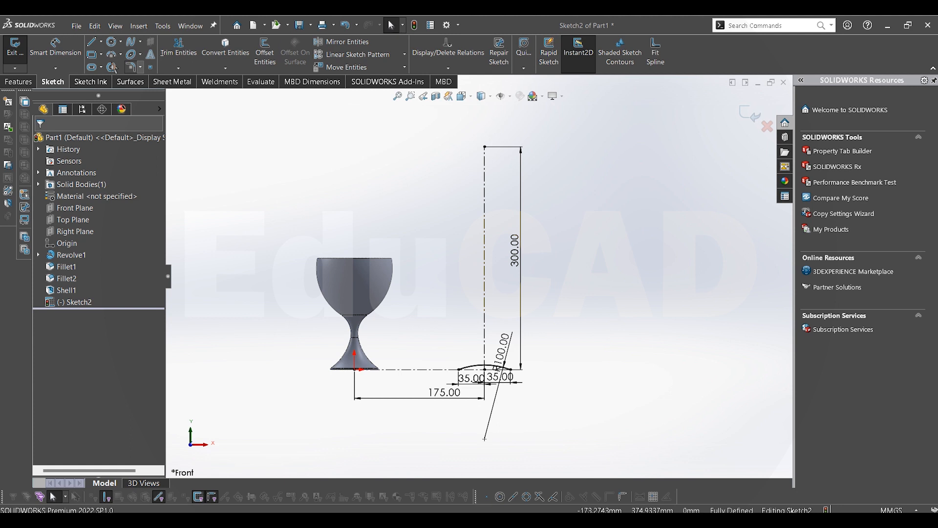
{"action": "left_click", "coordinate": [93, 45]}
{"action": "left_click", "coordinate": [458, 370]}
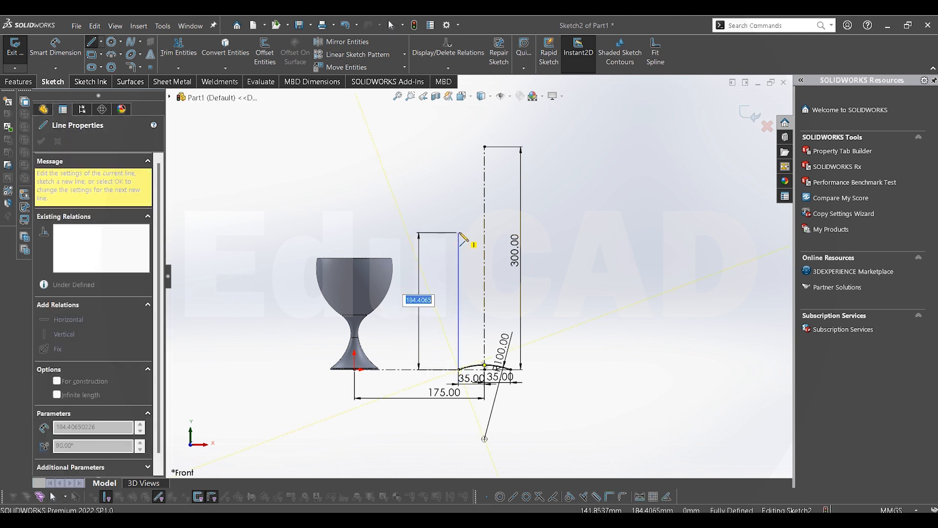
{"action": "left_click", "coordinate": [459, 233]}
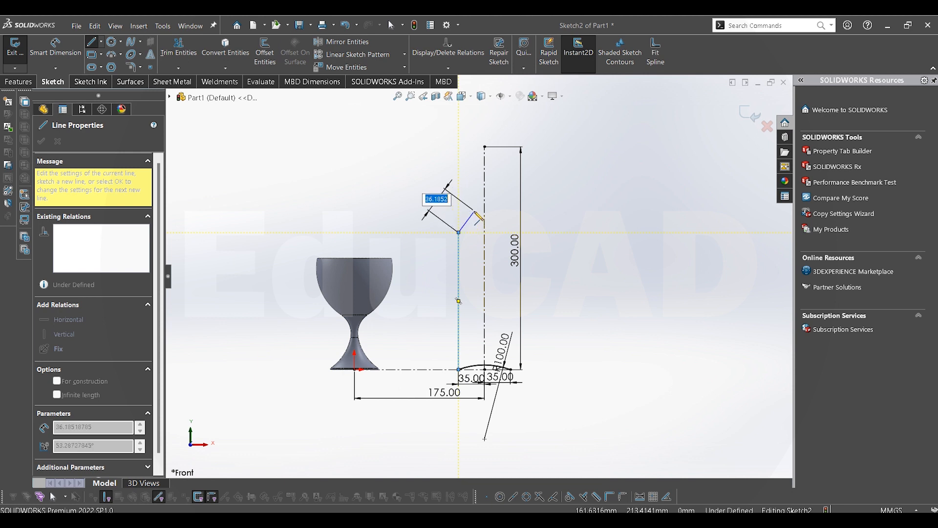
{"action": "left_click", "coordinate": [473, 212]}
{"action": "scroll", "coordinate": [484, 142], "scroll_direction": "up", "scroll_amount": 2}
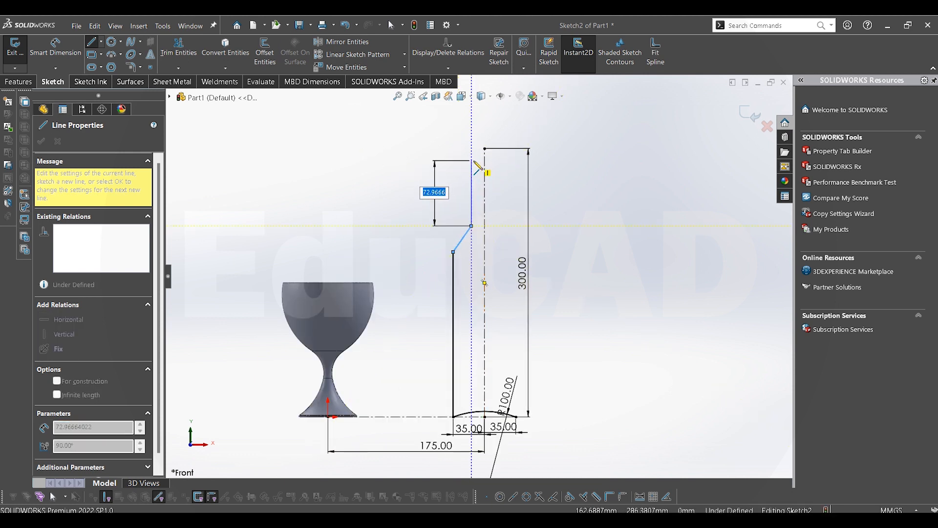
{"action": "scroll", "coordinate": [475, 162], "scroll_direction": "up", "scroll_amount": 2}
{"action": "left_click", "coordinate": [473, 164]}
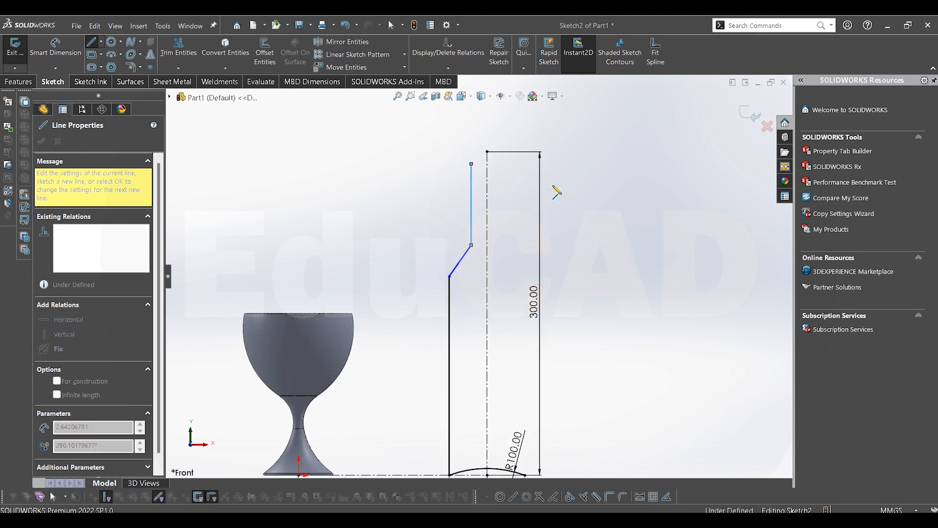
{"action": "right_click", "coordinate": [572, 192]}
{"action": "left_click", "coordinate": [589, 197]}
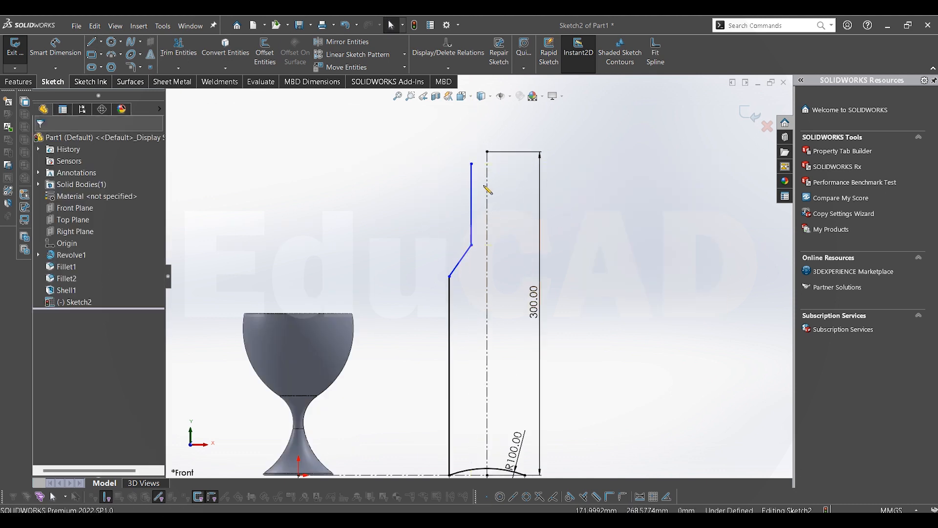
Sketch a three-point arc of about 6 mm radius, bulging outward, from the upper vertical line's top end to the level of the centerline's top
{"action": "scroll", "coordinate": [487, 165], "scroll_direction": "up", "scroll_amount": 2}
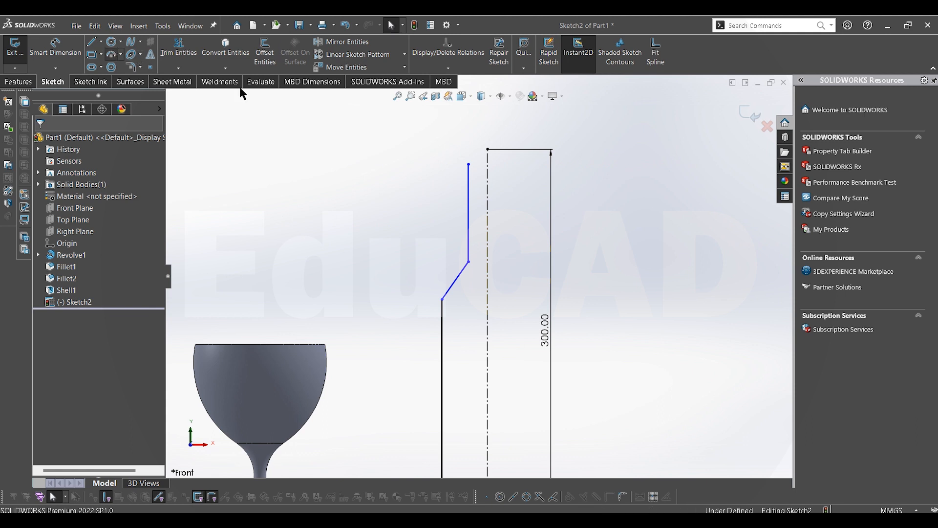
{"action": "scroll", "coordinate": [470, 170], "scroll_direction": "up", "scroll_amount": 2}
{"action": "left_click", "coordinate": [467, 168]}
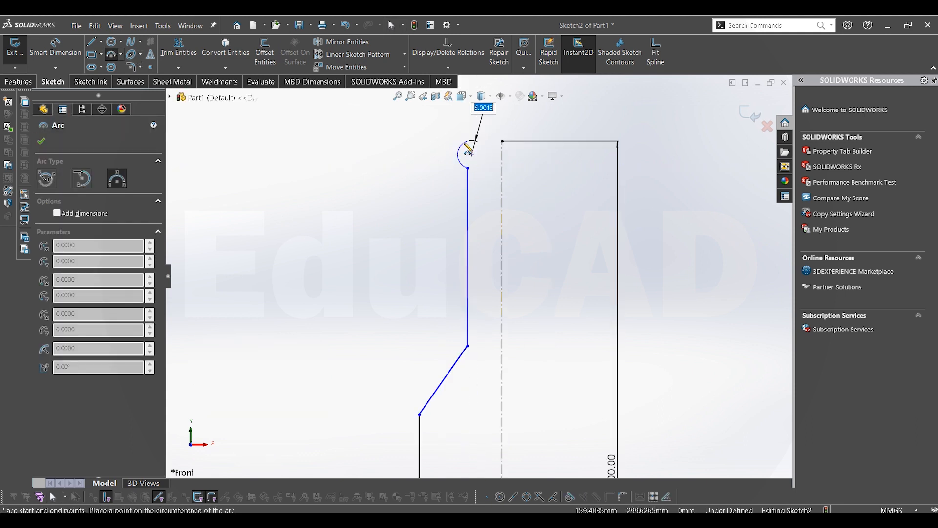
{"action": "left_click", "coordinate": [467, 143]}
{"action": "key", "text": "Escape"}
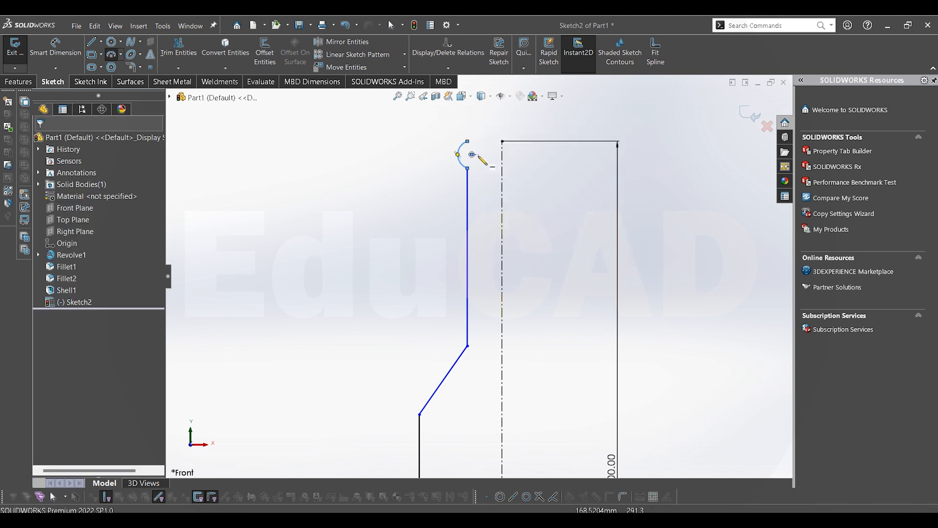
Draw a horizontal centerline about 15 mm long from the small arc's upper endpoint to the top of the vertical centerline
{"action": "left_click", "coordinate": [101, 42]}
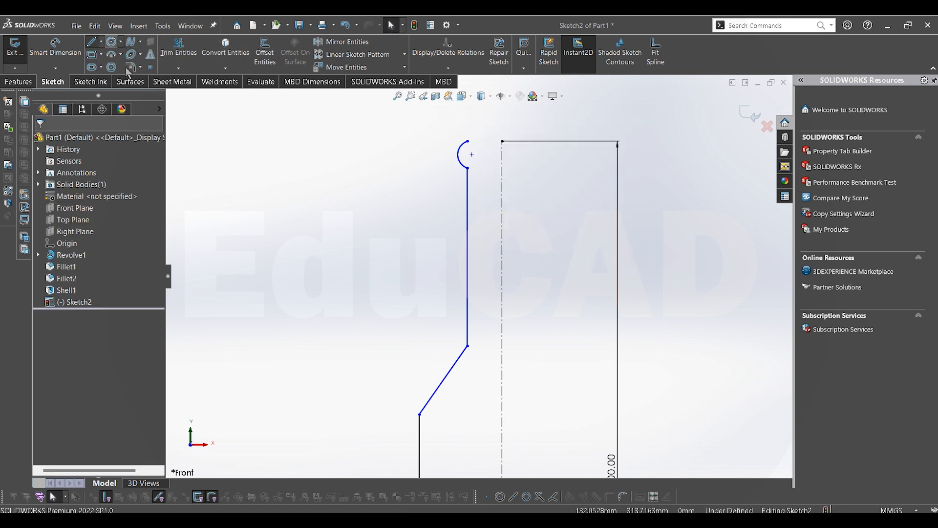
{"action": "left_click", "coordinate": [110, 69]}
{"action": "left_click", "coordinate": [468, 142]}
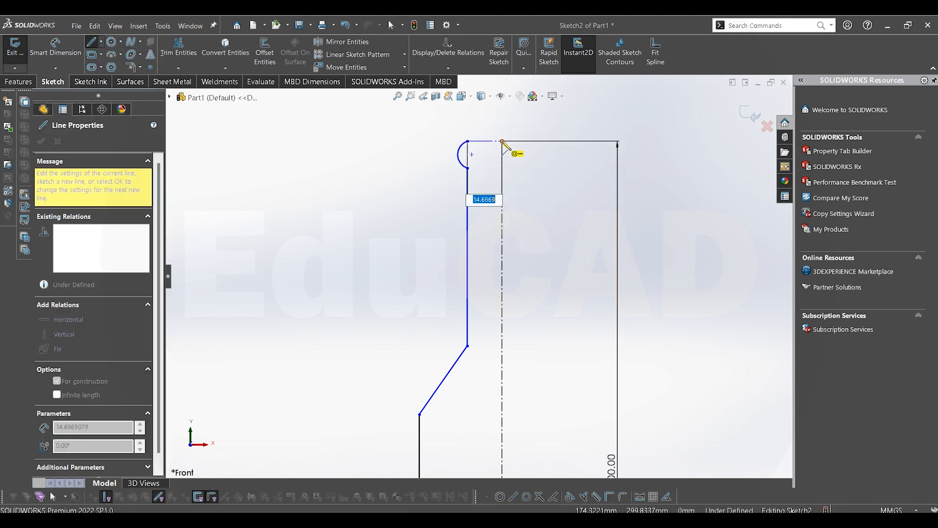
{"action": "left_click", "coordinate": [503, 142]}
{"action": "right_click", "coordinate": [558, 169]}
{"action": "left_click", "coordinate": [570, 179]}
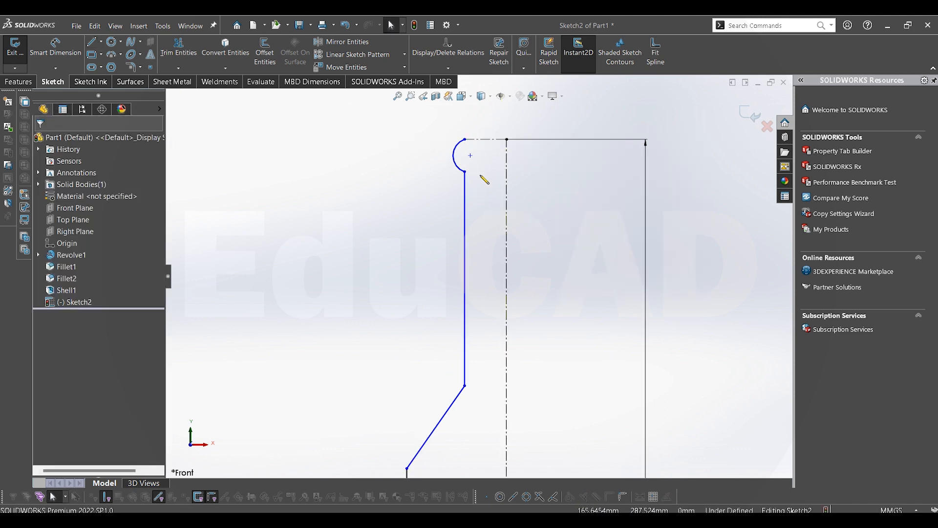
Add a coincident relation between the small arc's upper endpoint and the upper vertical line
{"action": "left_click", "coordinate": [467, 197]}
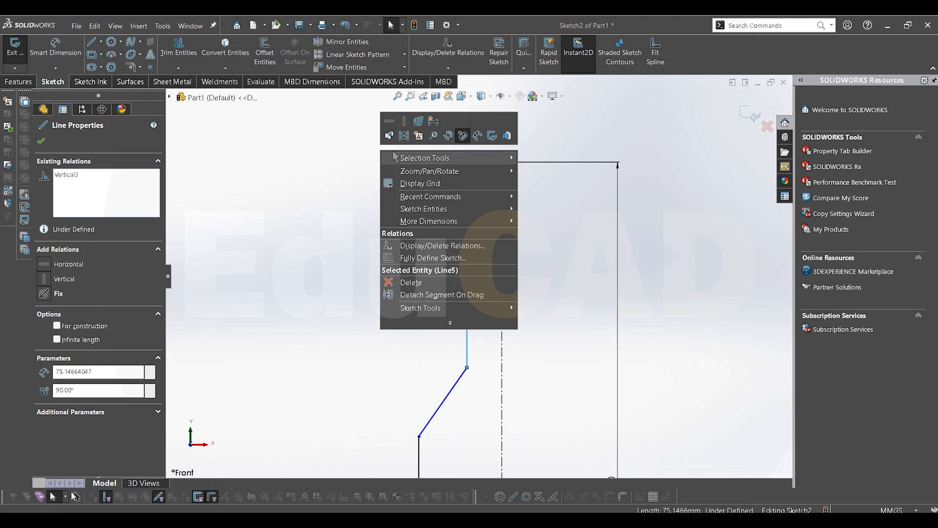
{"action": "left_click", "coordinate": [341, 159]}
{"action": "left_click", "coordinate": [468, 210]}
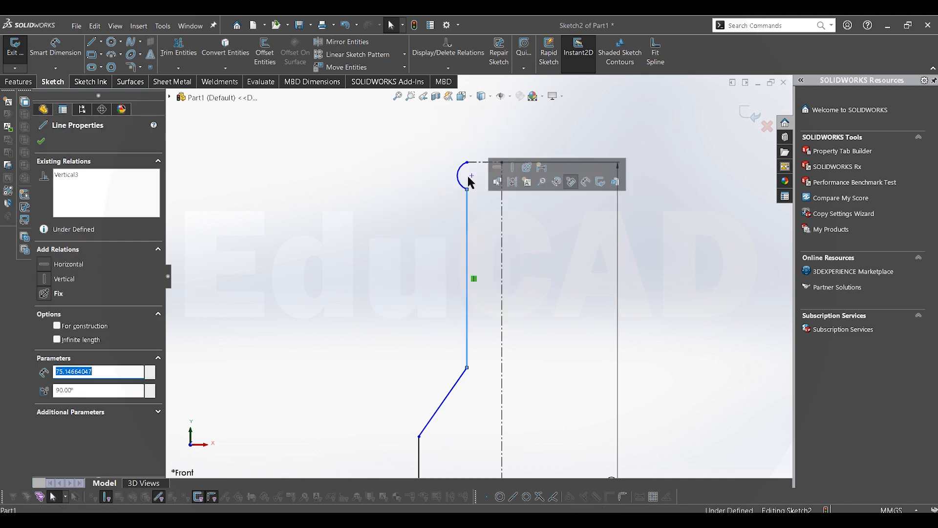
{"action": "left_click", "coordinate": [468, 163], "text": "ctrl"}
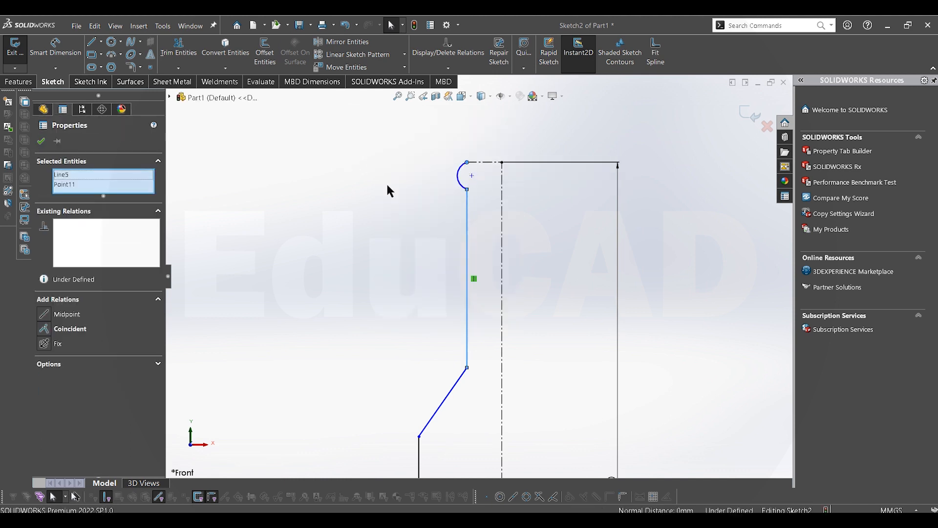
{"action": "left_click", "coordinate": [50, 327]}
{"action": "left_click", "coordinate": [305, 228]}
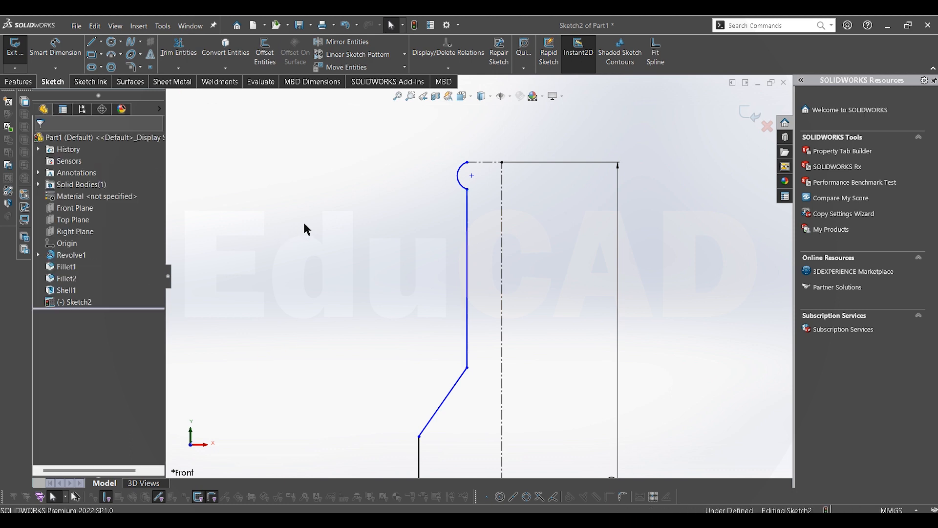
Dimension the upper vertical line to 15 mm from the vertical centerline
{"action": "left_click", "coordinate": [58, 56]}
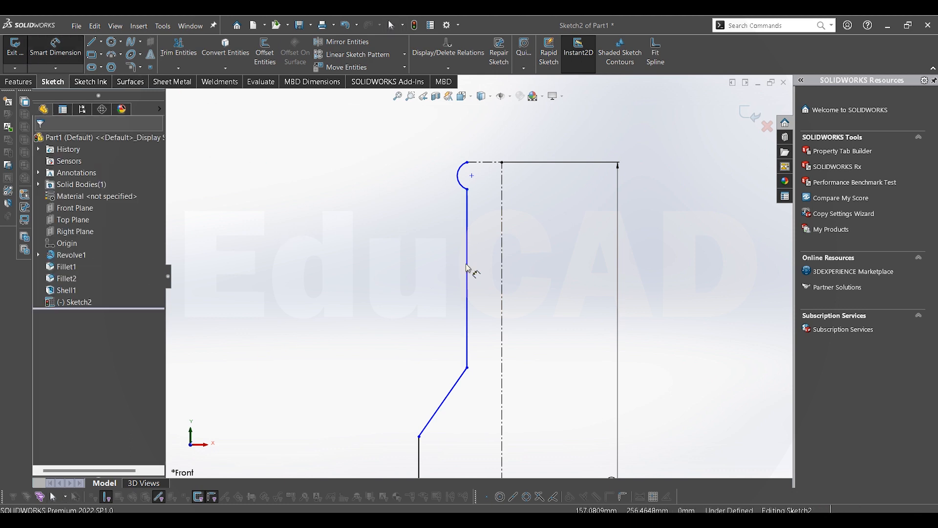
{"action": "left_click", "coordinate": [502, 271]}
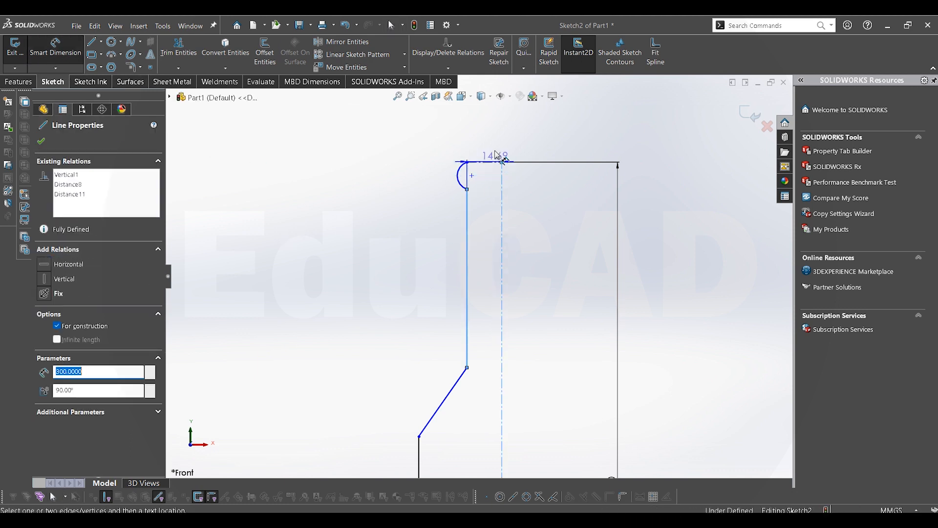
{"action": "left_click", "coordinate": [497, 146]}
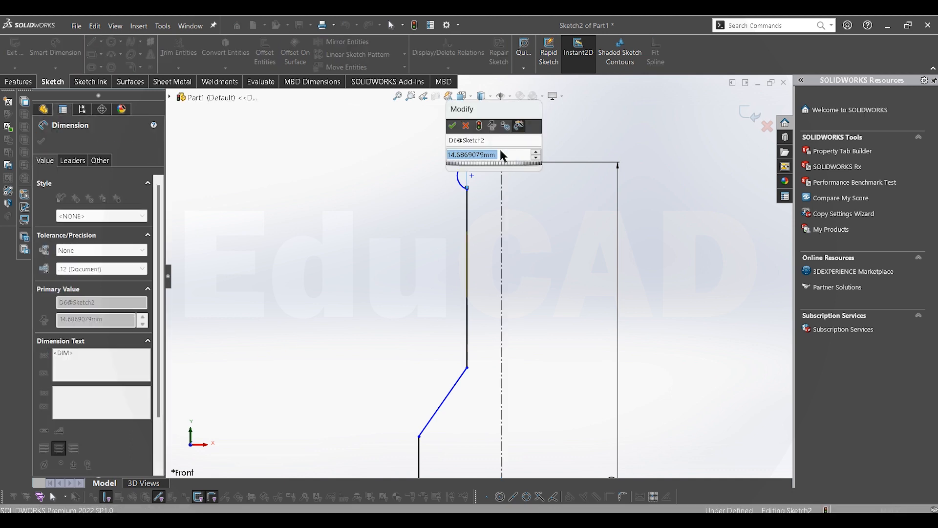
{"action": "type", "text": "15"}
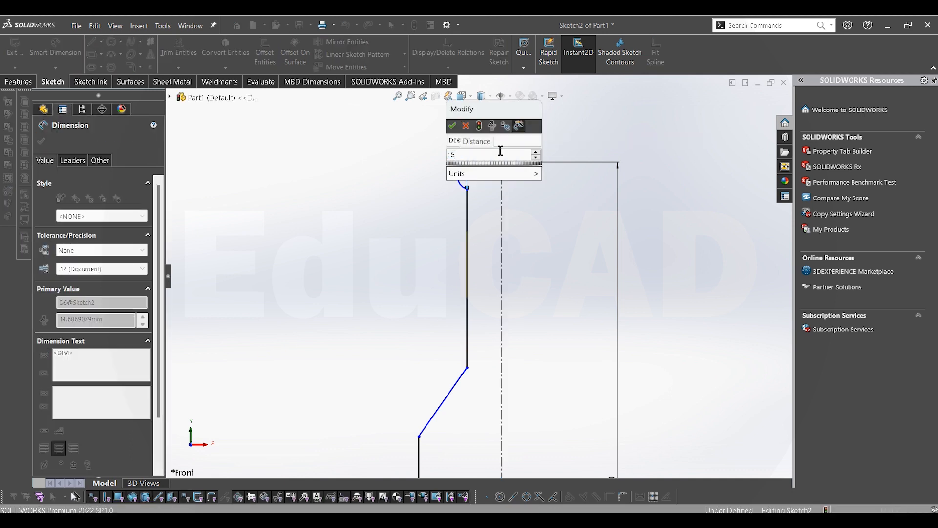
{"action": "key", "text": "Return"}
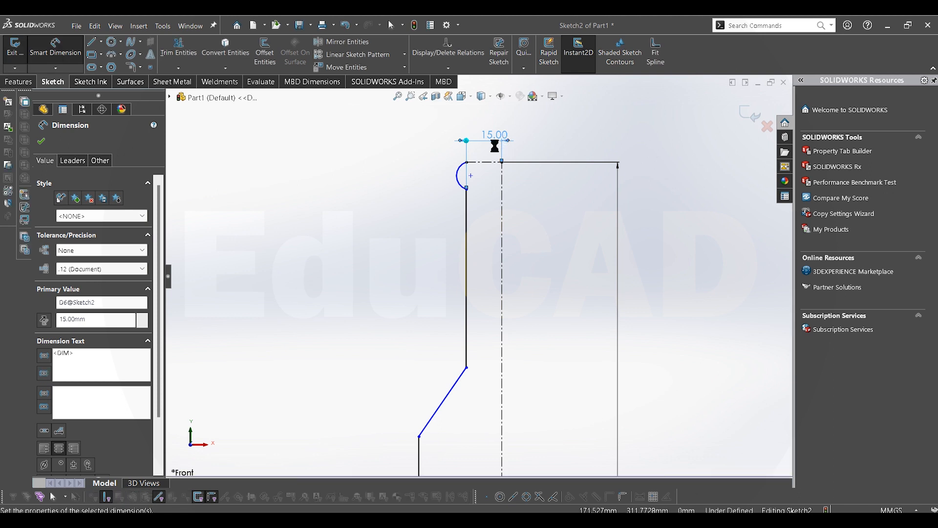
Dimension the small top arc's radius to 10 mm and leave the dimension command
{"action": "scroll", "coordinate": [489, 147], "scroll_direction": "up", "scroll_amount": 5}
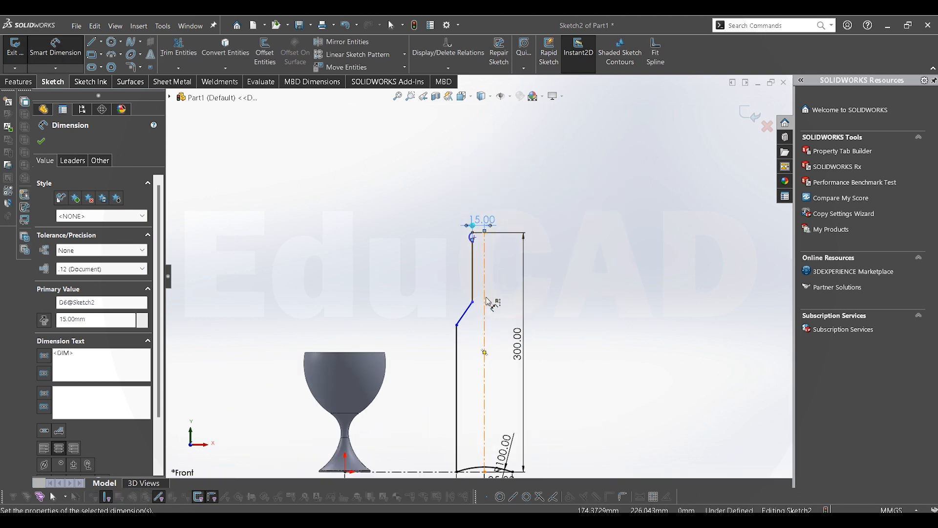
{"action": "scroll", "coordinate": [472, 215], "scroll_direction": "down", "scroll_amount": 5}
{"action": "scroll", "coordinate": [467, 215], "scroll_direction": "down", "scroll_amount": 2}
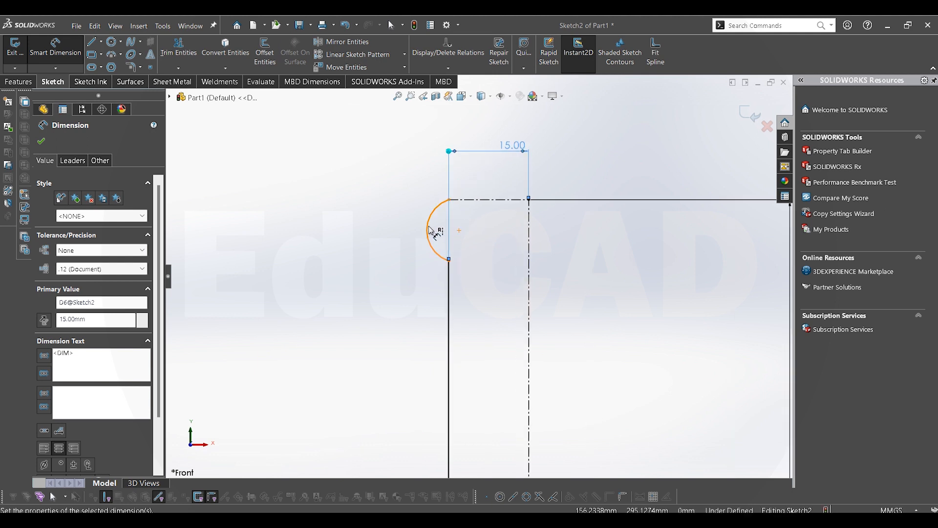
{"action": "left_click", "coordinate": [428, 228]}
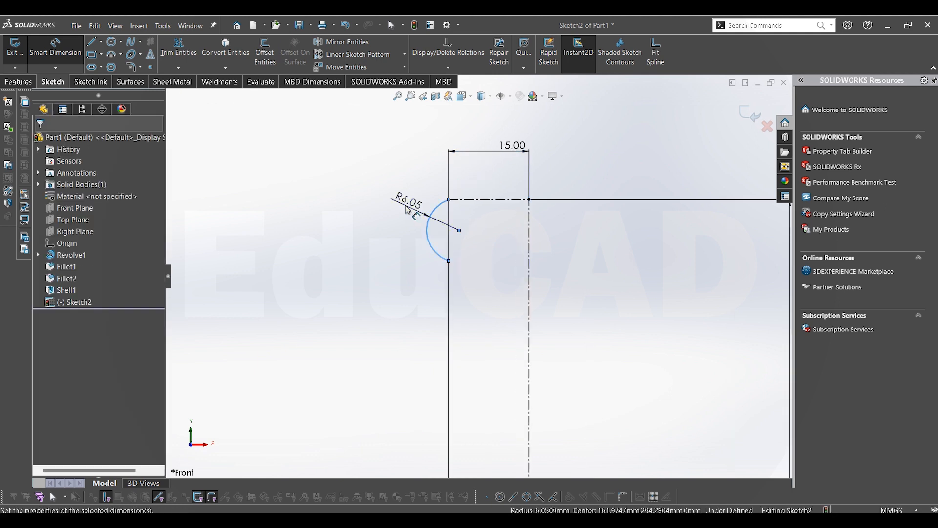
{"action": "double_click", "coordinate": [407, 202]}
{"action": "type", "text": "6"}
{"action": "key", "text": "Return"}
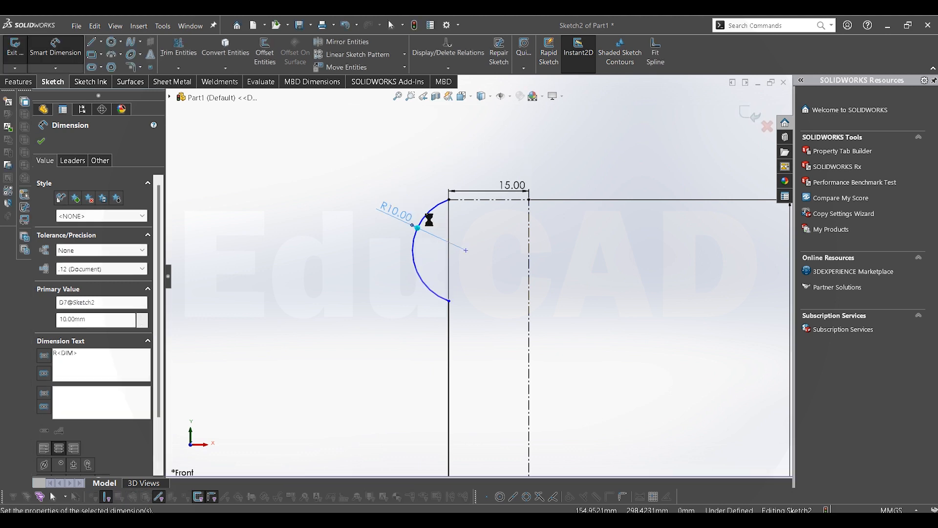
{"action": "right_click", "coordinate": [482, 243]}
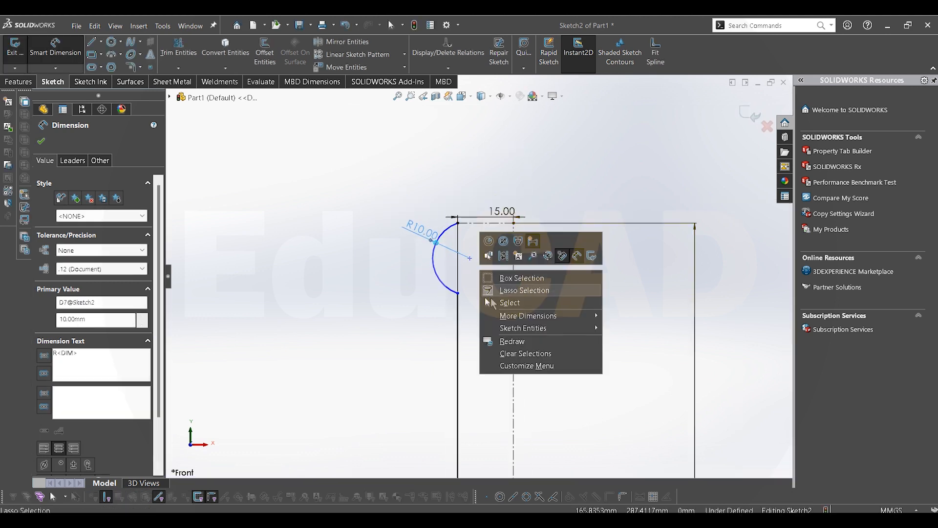
{"action": "left_click", "coordinate": [494, 305]}
Shorten the 10 mm radius arc by moving its lower endpoint up to about 11 mm below the profile's top
{"action": "left_click_drag", "start_coordinate": [458, 294], "coordinate": [461, 265]}
{"action": "left_click", "coordinate": [477, 292]}
{"action": "scroll", "coordinate": [478, 292], "scroll_direction": "up", "scroll_amount": 1}
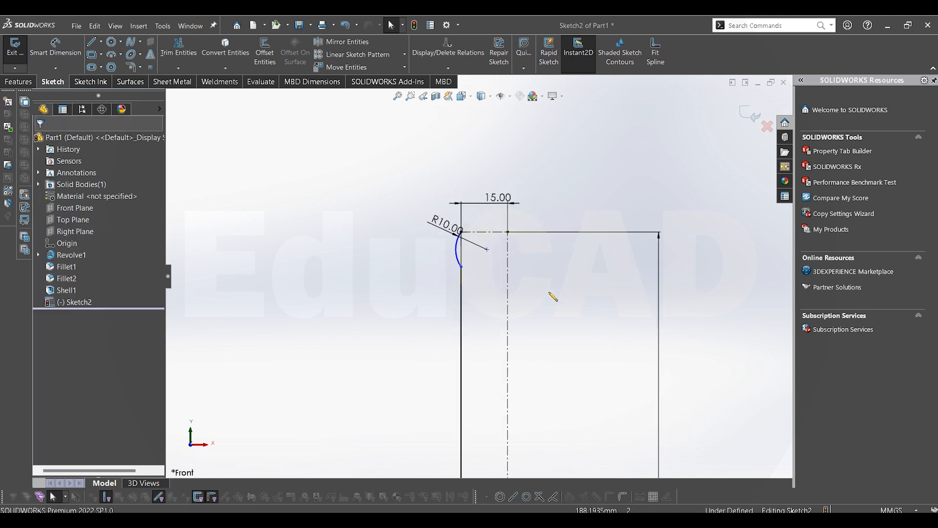
Dimension the small arc's lower endpoint to 15 mm vertically below the top of the centerline
{"action": "left_click", "coordinate": [55, 49]}
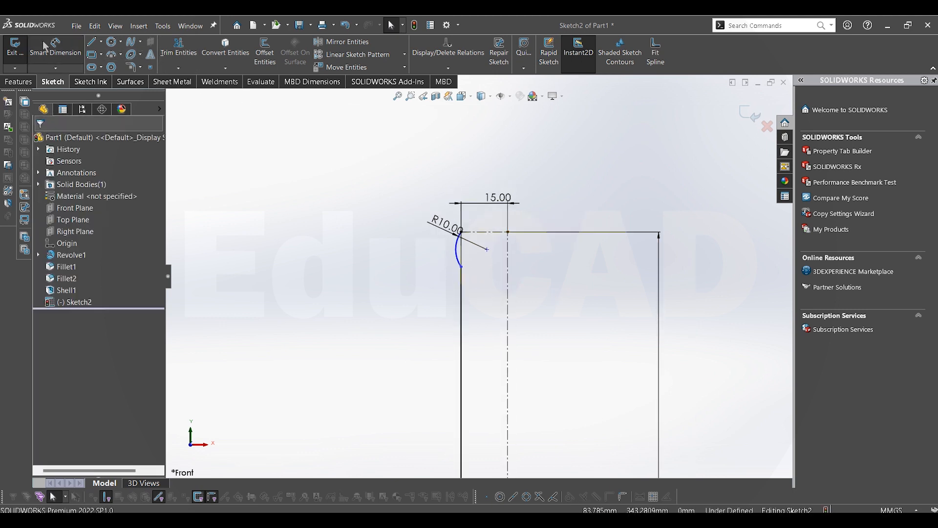
{"action": "left_click", "coordinate": [461, 267]}
{"action": "left_click", "coordinate": [508, 231]}
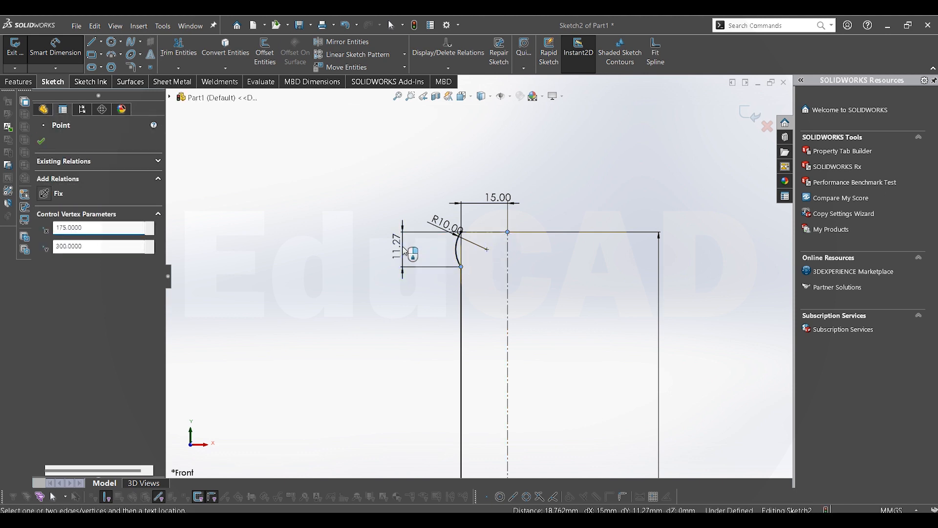
{"action": "left_click", "coordinate": [405, 252]}
{"action": "key", "text": "Return"}
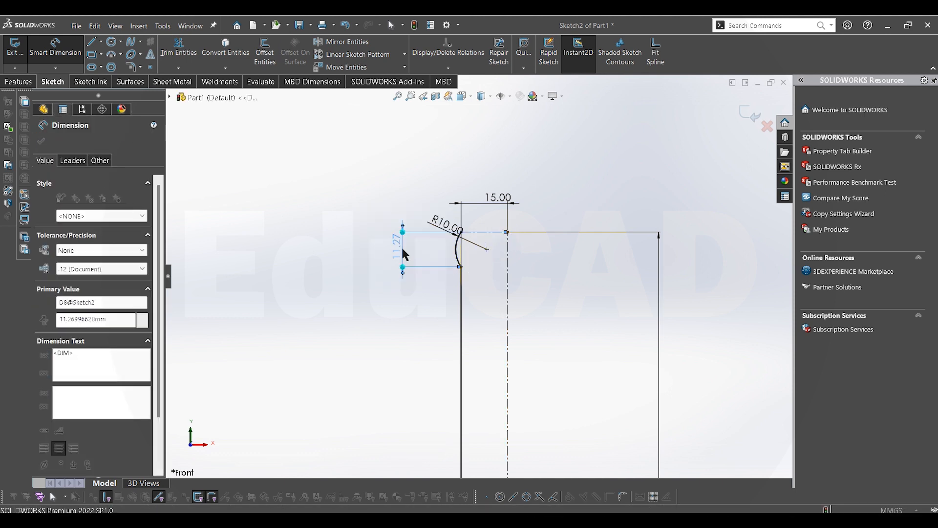
Dimension the lower end of the neck's vertical line to 85 mm vertically below the top of the centerline
{"action": "scroll", "coordinate": [456, 308], "scroll_direction": "up", "scroll_amount": 2}
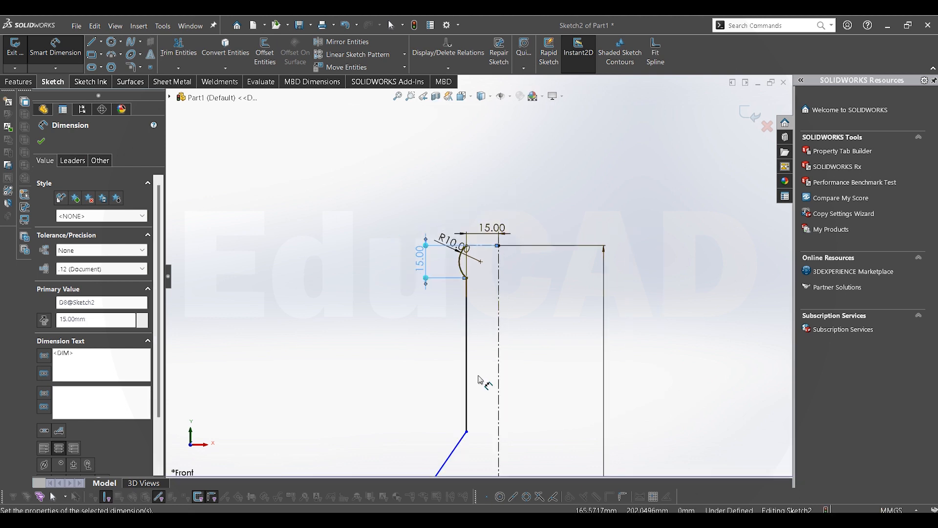
{"action": "scroll", "coordinate": [478, 380], "scroll_direction": "up", "scroll_amount": 2}
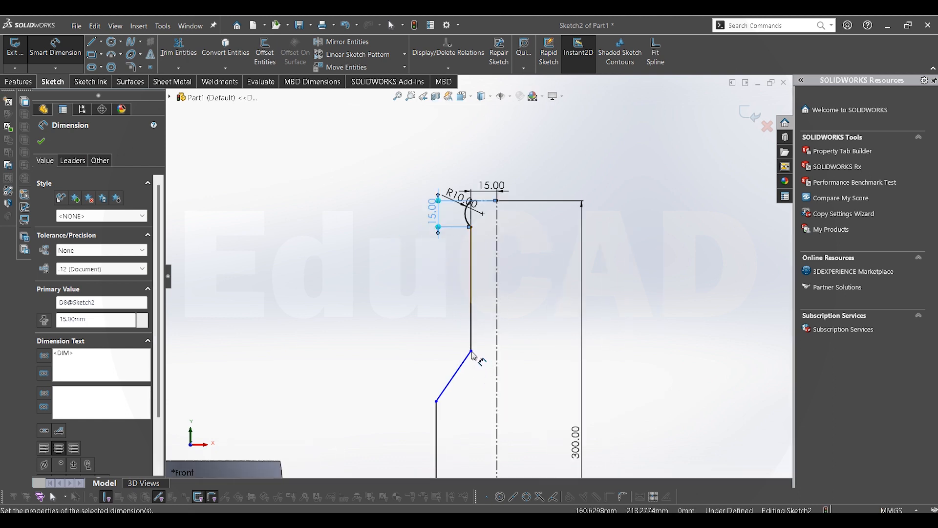
{"action": "left_click", "coordinate": [471, 351]}
{"action": "left_click", "coordinate": [497, 201]}
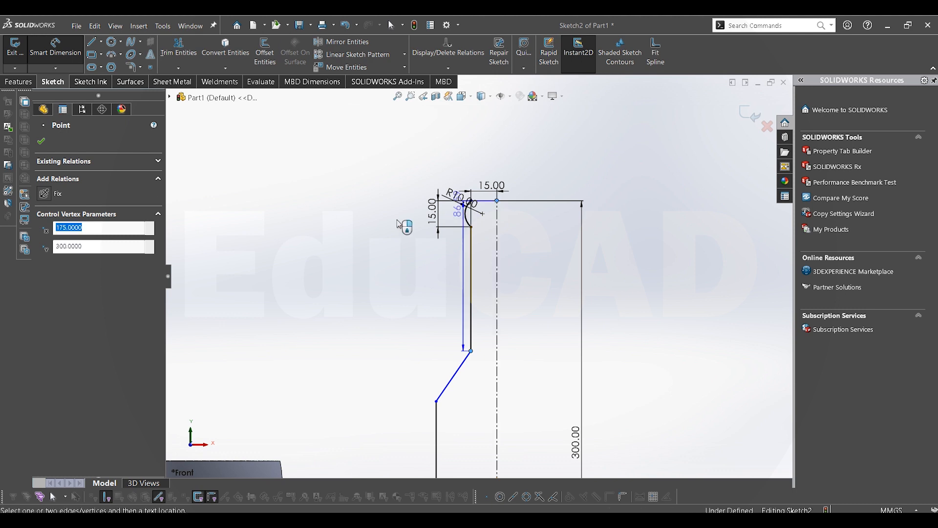
{"action": "left_click", "coordinate": [381, 228]}
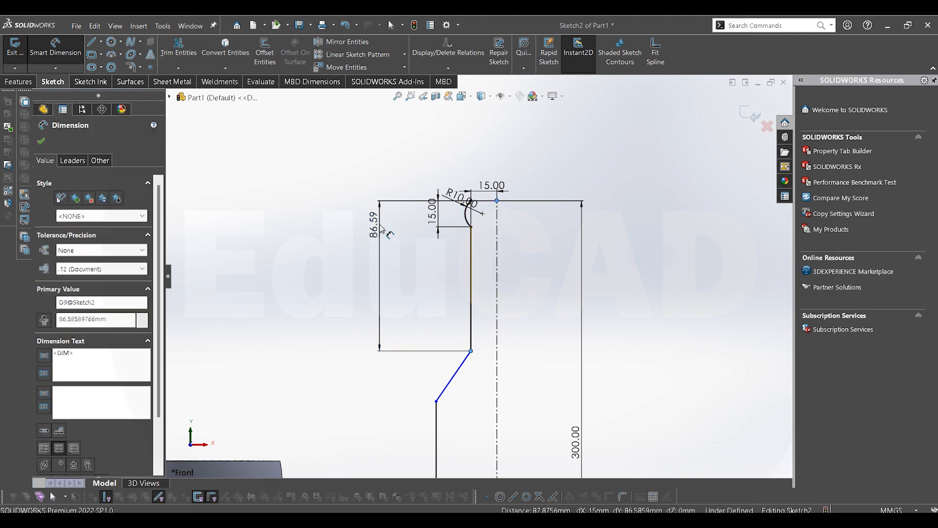
{"action": "type", "text": "85"}
{"action": "key", "text": "Return"}
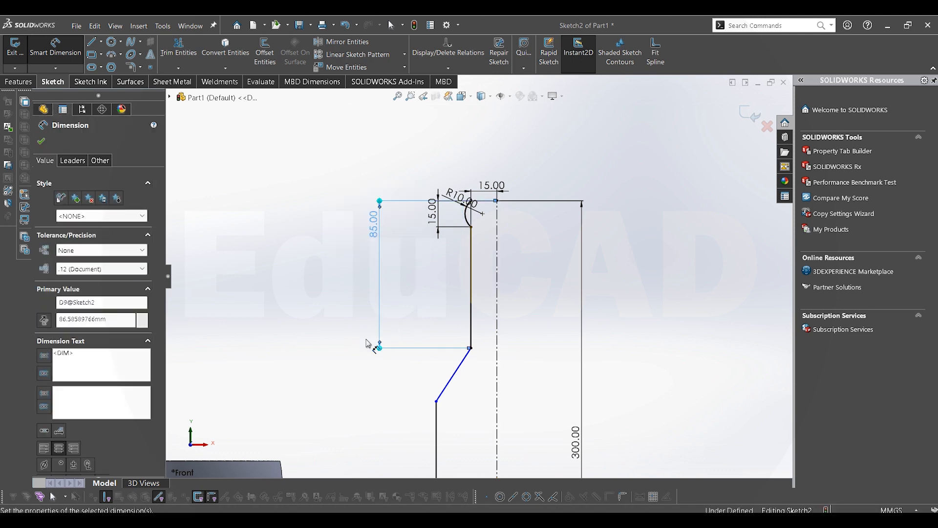
Dimension the top of the body's vertical side line to 185 mm above the horizontal construction line
{"action": "scroll", "coordinate": [374, 347], "scroll_direction": "up", "scroll_amount": 6}
{"action": "scroll", "coordinate": [447, 384], "scroll_direction": "down", "scroll_amount": 1}
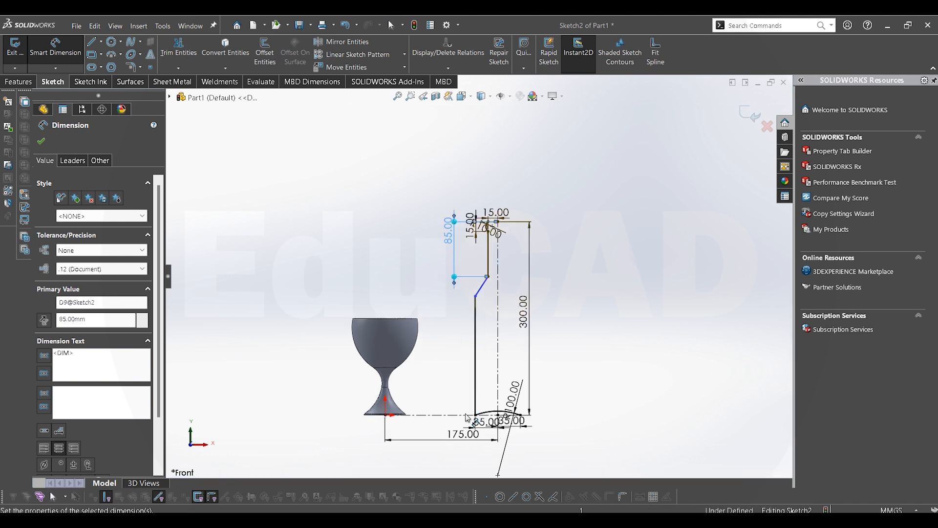
{"action": "left_click", "coordinate": [465, 415]}
{"action": "left_click", "coordinate": [475, 296]}
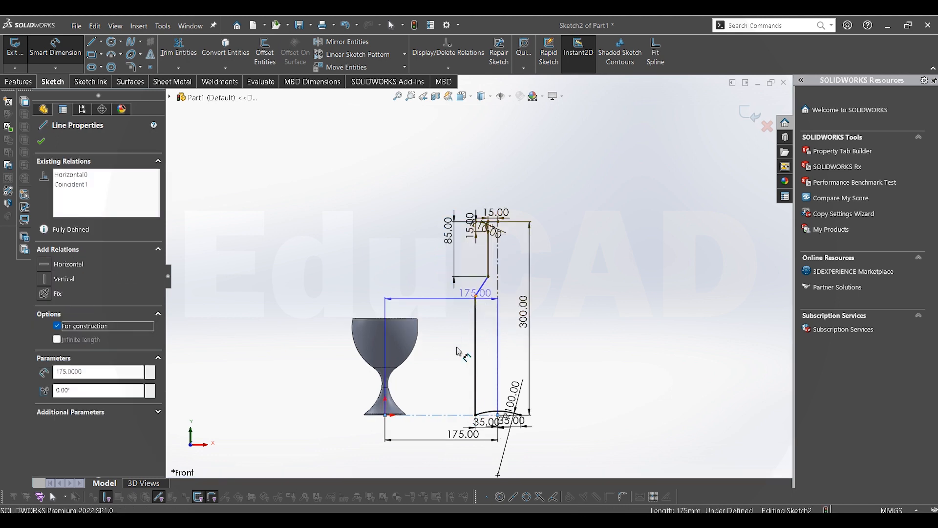
{"action": "left_click", "coordinate": [458, 350]}
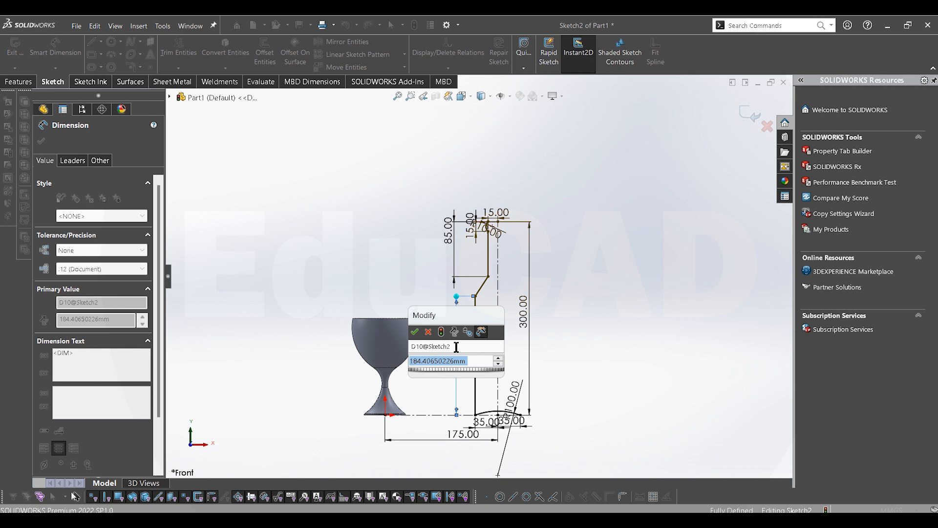
{"action": "type", "text": "1"}
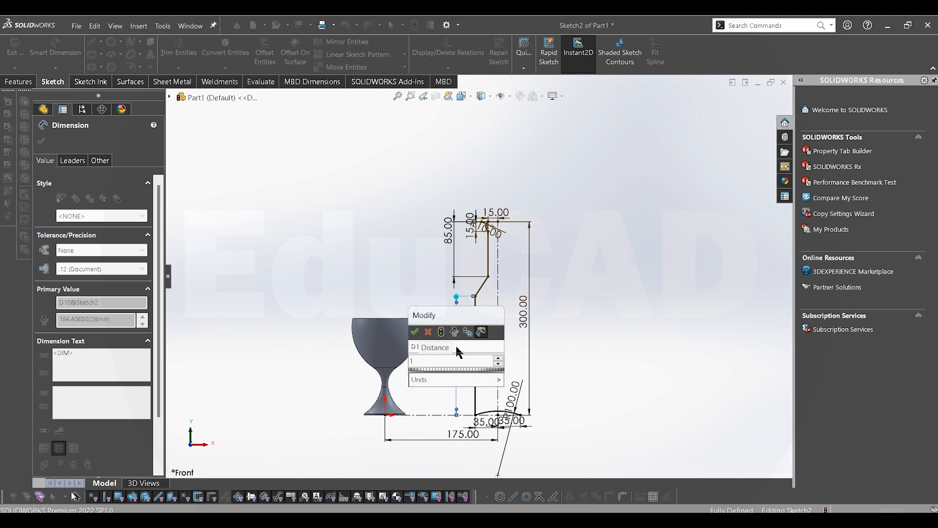
{"action": "type", "text": "85"}
{"action": "key", "text": "Return"}
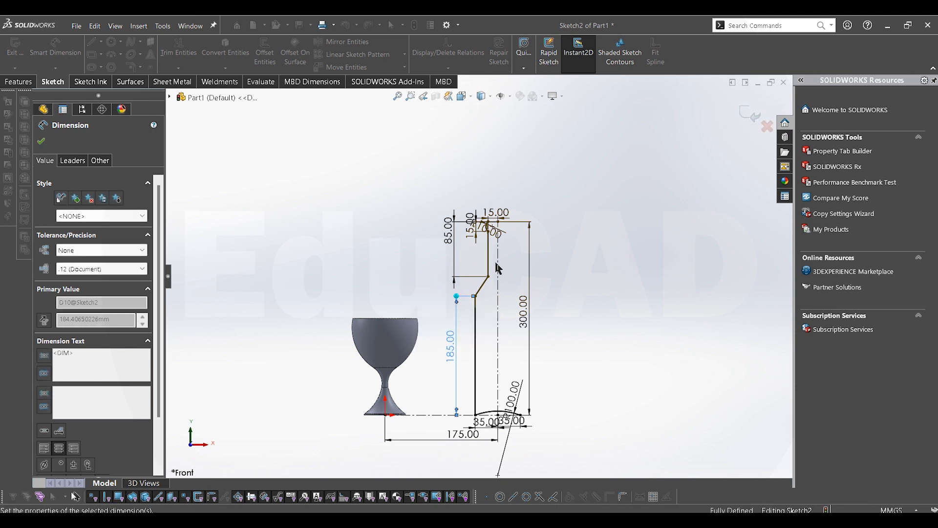
Draw a 15 mm horizontal line across the profile's top to the centerline and a vertical line about 294 mm long down to the base arc
{"action": "scroll", "coordinate": [504, 263], "scroll_direction": "down", "scroll_amount": 2}
{"action": "scroll", "coordinate": [503, 255], "scroll_direction": "down", "scroll_amount": 1}
{"action": "left_click", "coordinate": [91, 42]}
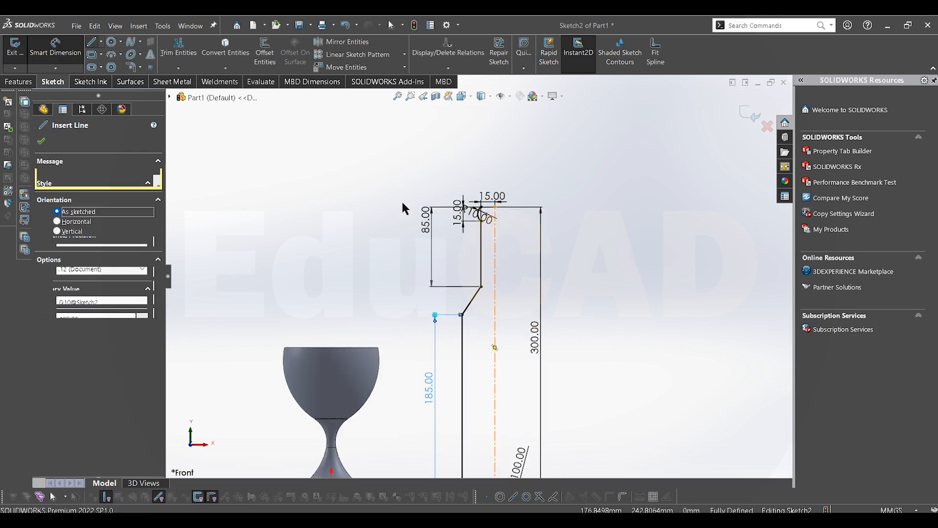
{"action": "left_click", "coordinate": [495, 207]}
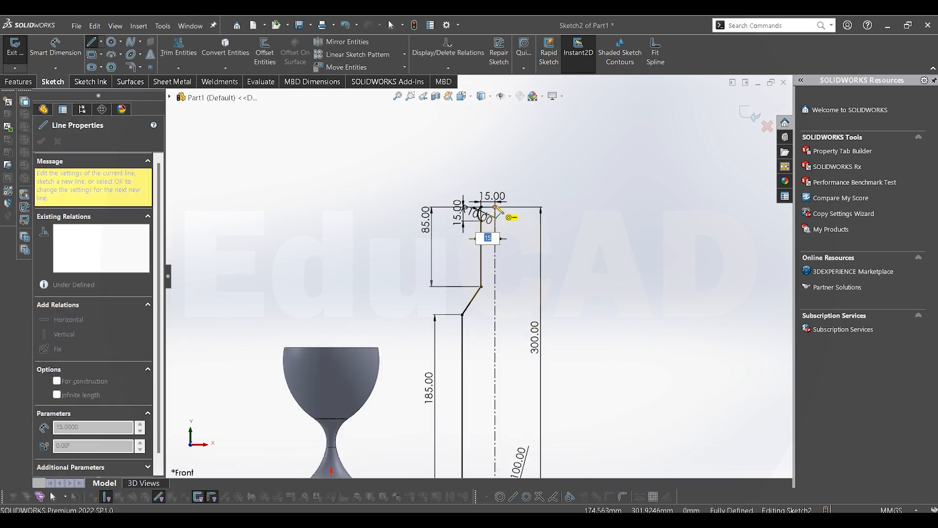
{"action": "scroll", "coordinate": [479, 220], "scroll_direction": "up", "scroll_amount": 3}
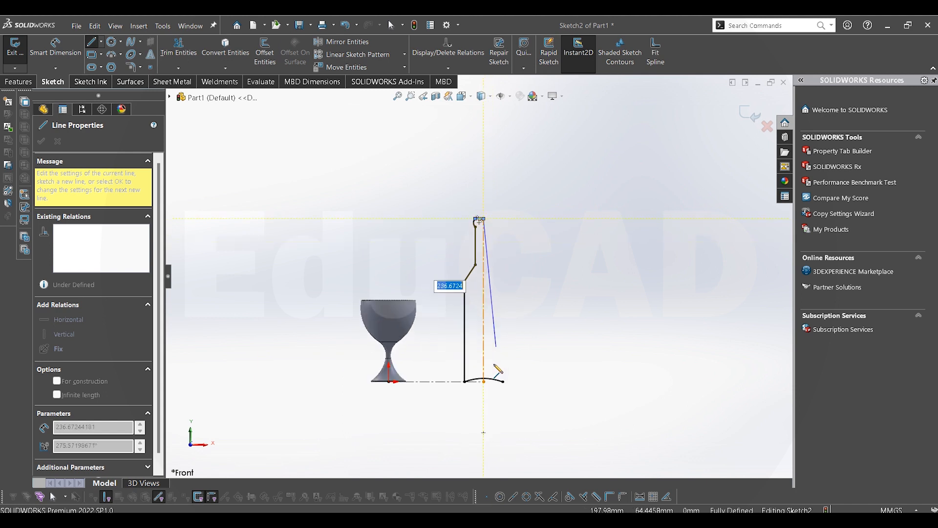
{"action": "scroll", "coordinate": [484, 361], "scroll_direction": "down", "scroll_amount": 1}
{"action": "scroll", "coordinate": [484, 377], "scroll_direction": "down", "scroll_amount": 1}
{"action": "left_click", "coordinate": [482, 376]}
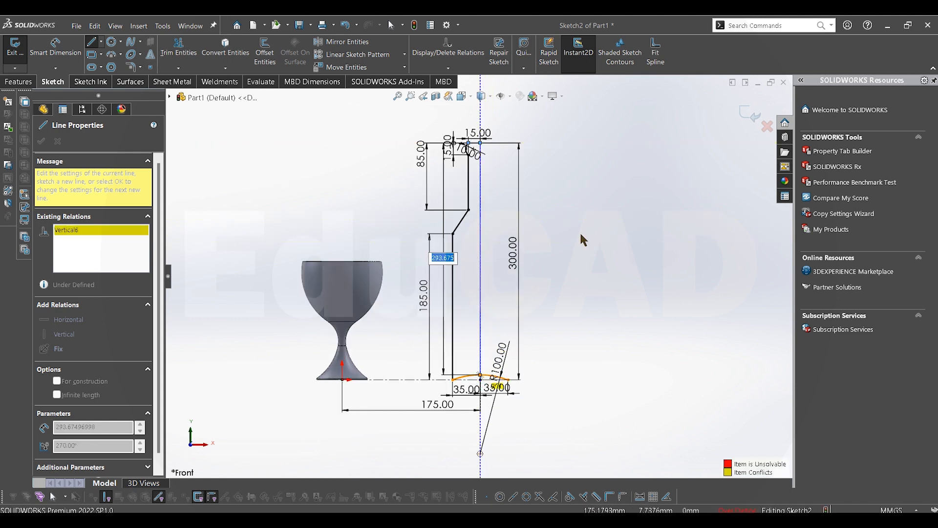
{"action": "left_click", "coordinate": [545, 273]}
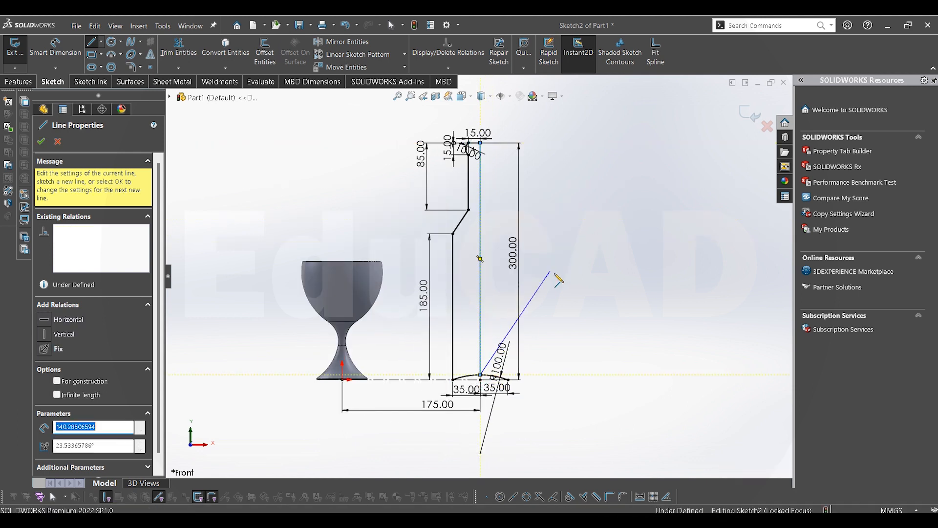
{"action": "key", "text": "Escape"}
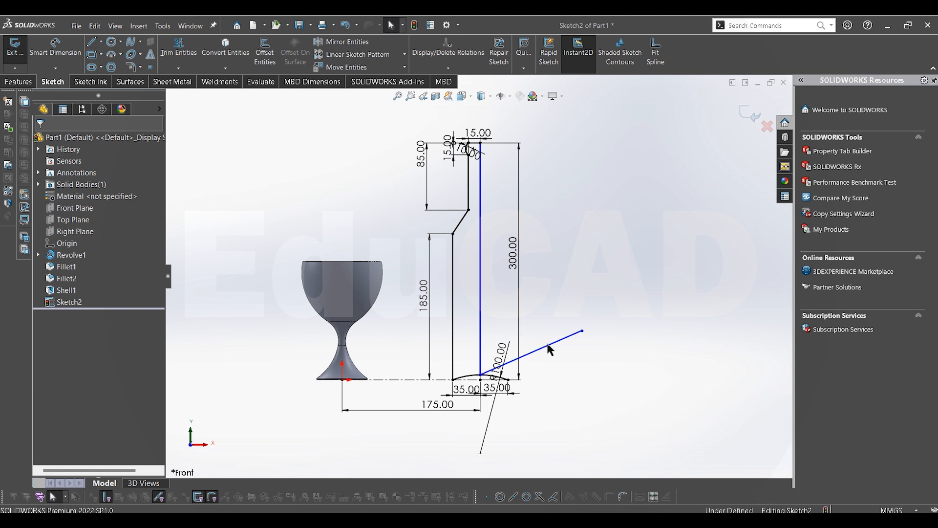
{"action": "left_click", "coordinate": [548, 345]}
{"action": "key", "text": "Delete"}
Attach the lower endpoint of the new vertical line to the base arc at the centerline
{"action": "scroll", "coordinate": [484, 372], "scroll_direction": "down", "scroll_amount": 1}
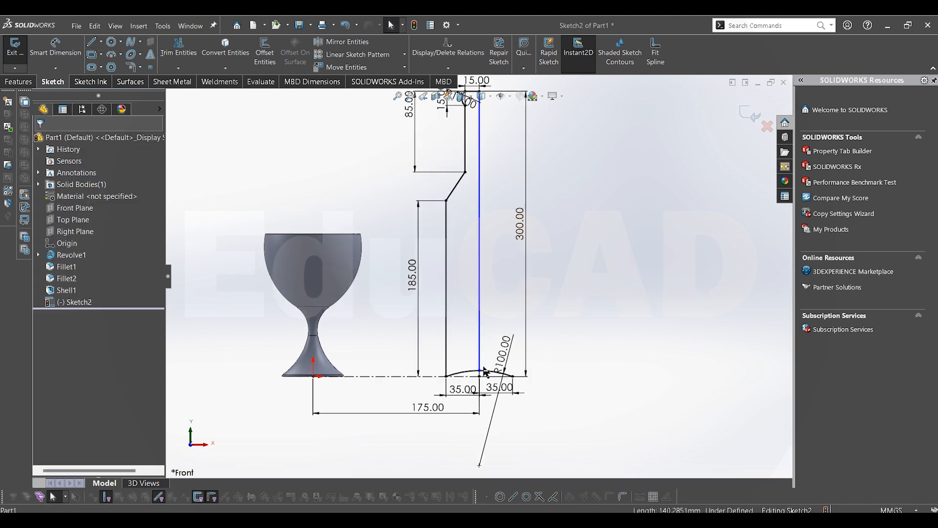
{"action": "mouse_move", "coordinate": [479, 371]}
{"action": "left_mouse_down"}
{"action": "mouse_move", "coordinate": [486, 338]}
{"action": "mouse_move", "coordinate": [480, 370]}
{"action": "left_mouse_up"}
{"action": "left_click", "coordinate": [581, 275]}
{"action": "scroll", "coordinate": [483, 268], "scroll_direction": "up", "scroll_amount": 1}
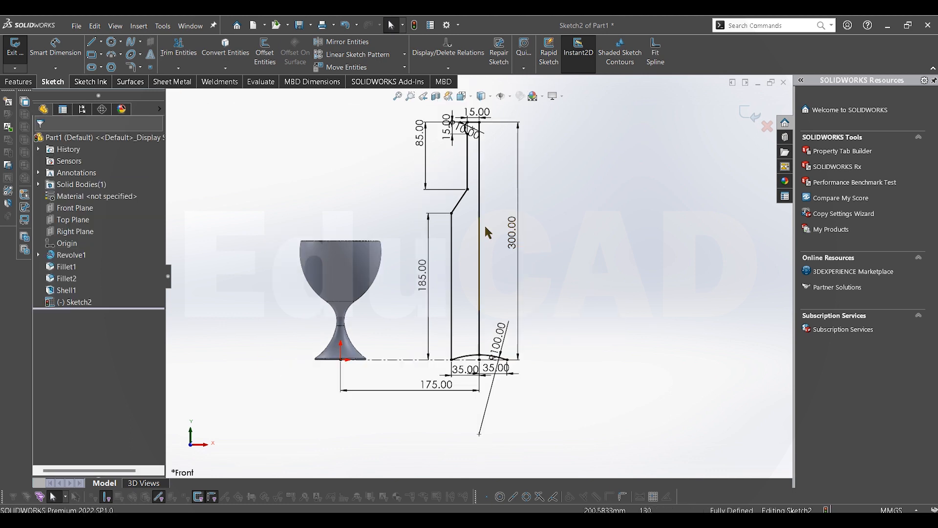
Try to revolve the closed bottle region 360° about the vertical centerline with the thin feature turned off
{"action": "scroll", "coordinate": [476, 184], "scroll_direction": "down", "scroll_amount": 1}
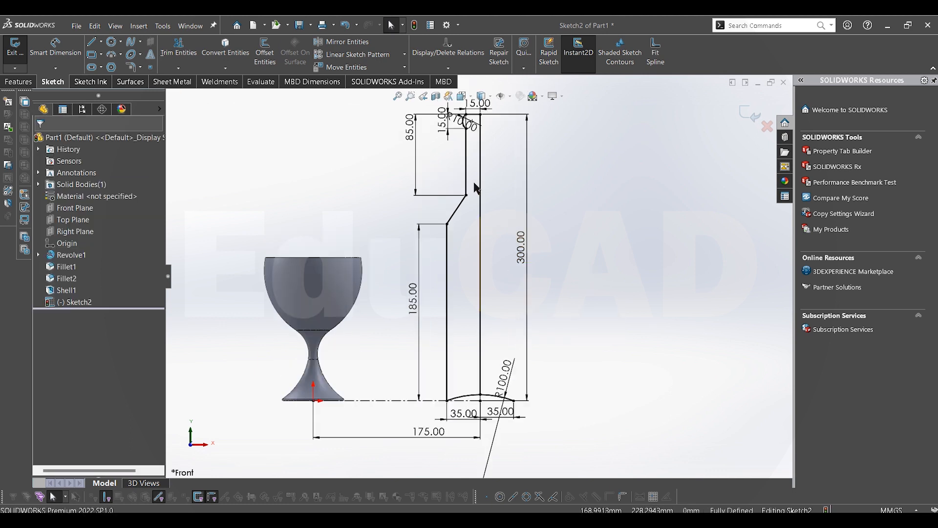
{"action": "left_click", "coordinate": [173, 84]}
{"action": "left_click", "coordinate": [23, 84]}
{"action": "left_click", "coordinate": [55, 49]}
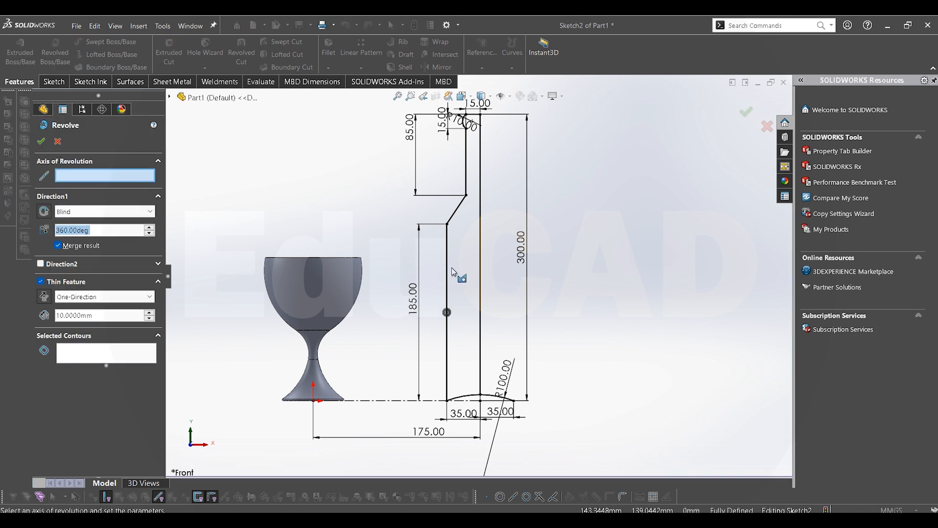
{"action": "left_click", "coordinate": [481, 264]}
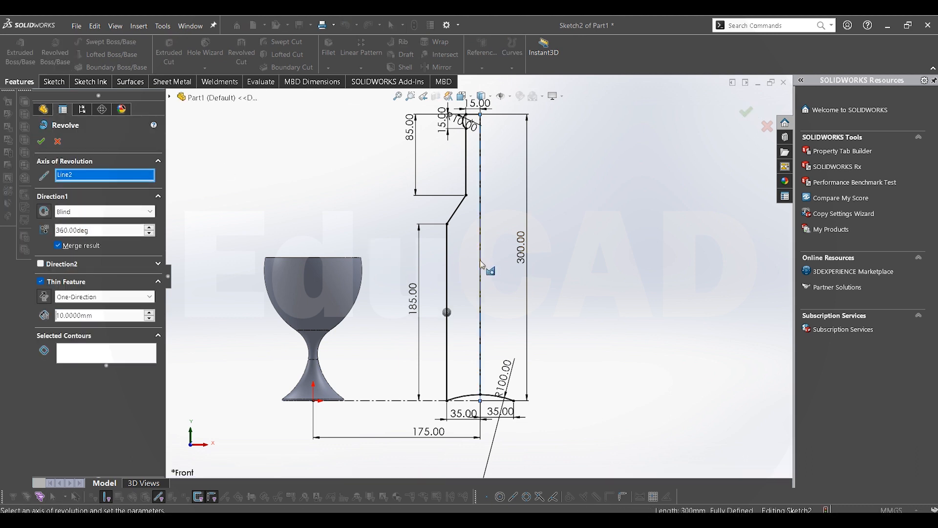
{"action": "left_click", "coordinate": [121, 352]}
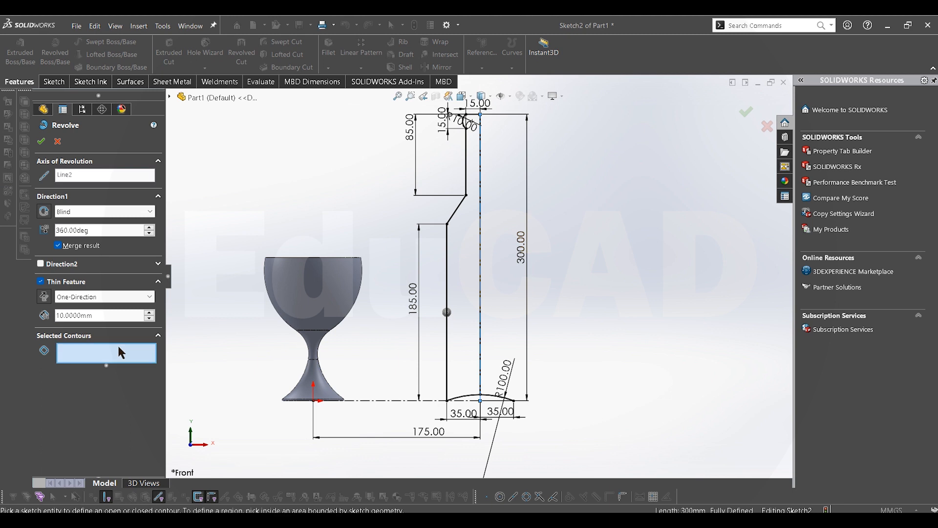
{"action": "left_click", "coordinate": [464, 278]}
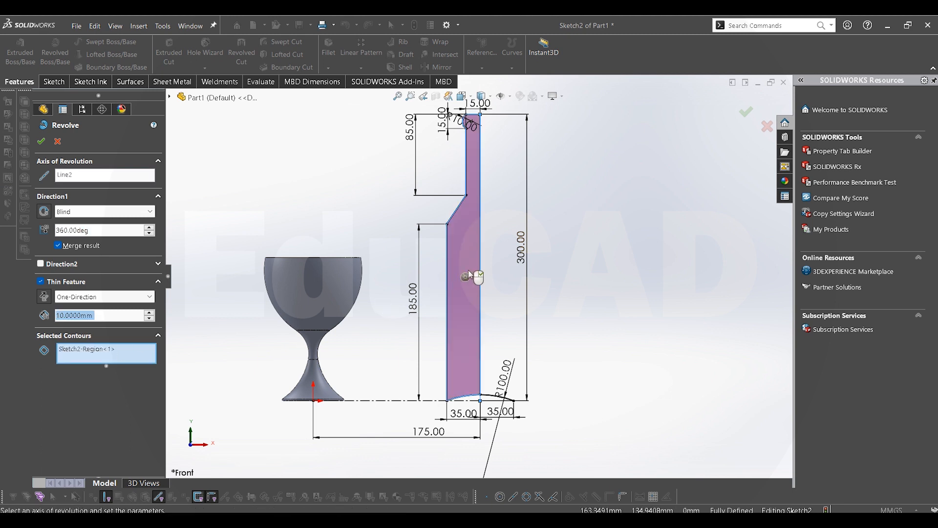
{"action": "left_click", "coordinate": [41, 282]}
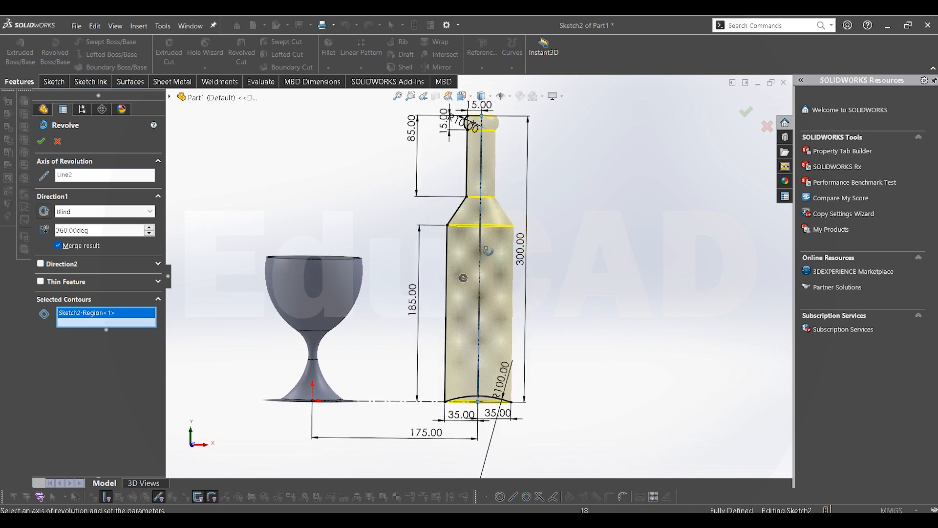
{"action": "left_click", "coordinate": [58, 142]}
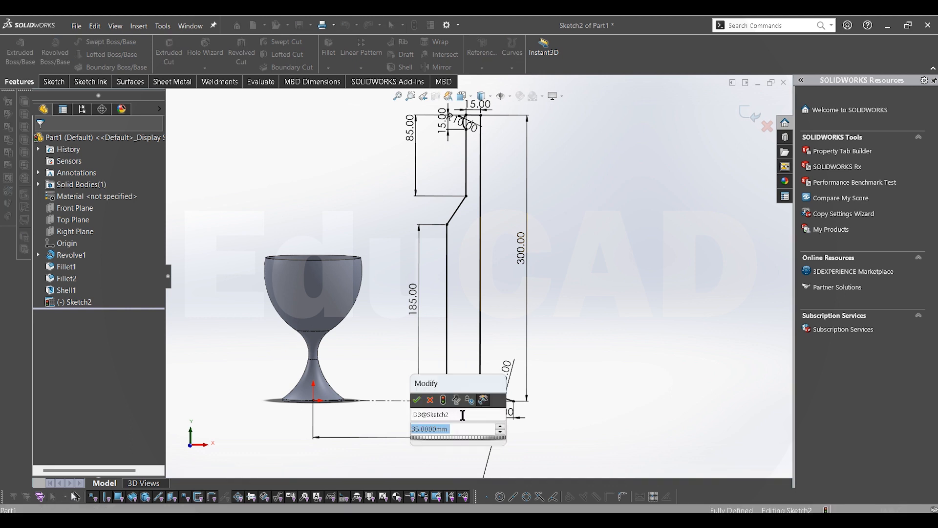
Set the distance from the body's side line to the centerline to 45 mm and the neck's vertical dimension to 75 mm
{"action": "type", "text": "45"}
{"action": "key", "text": "Return"}
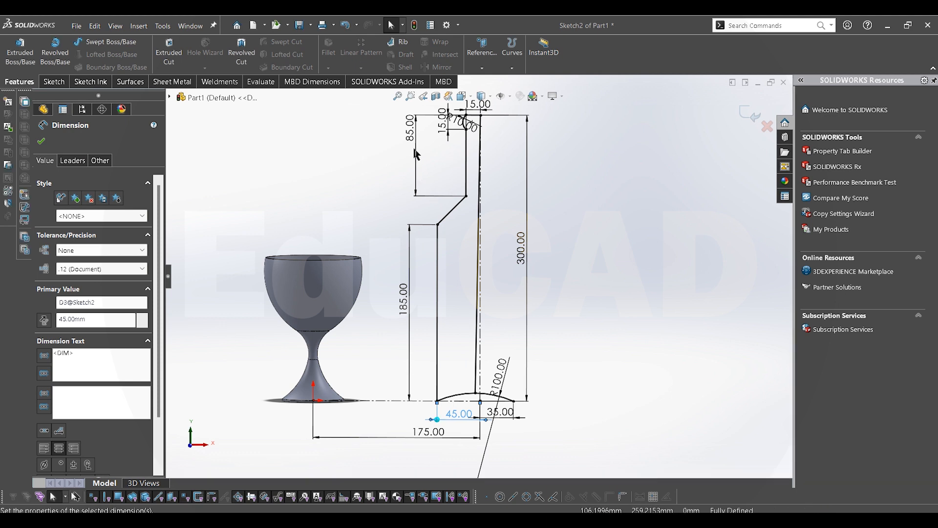
{"action": "double_click", "coordinate": [410, 128]}
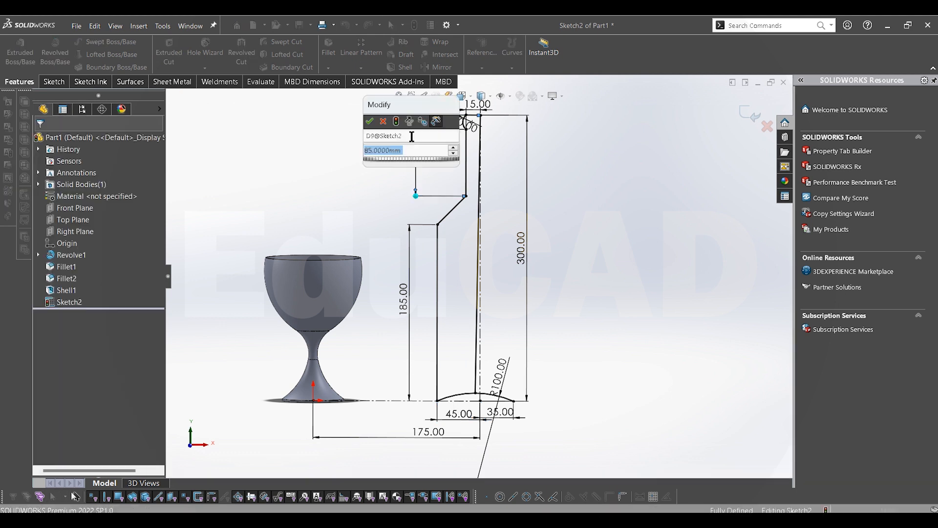
{"action": "type", "text": "75"}
{"action": "key", "text": "Return"}
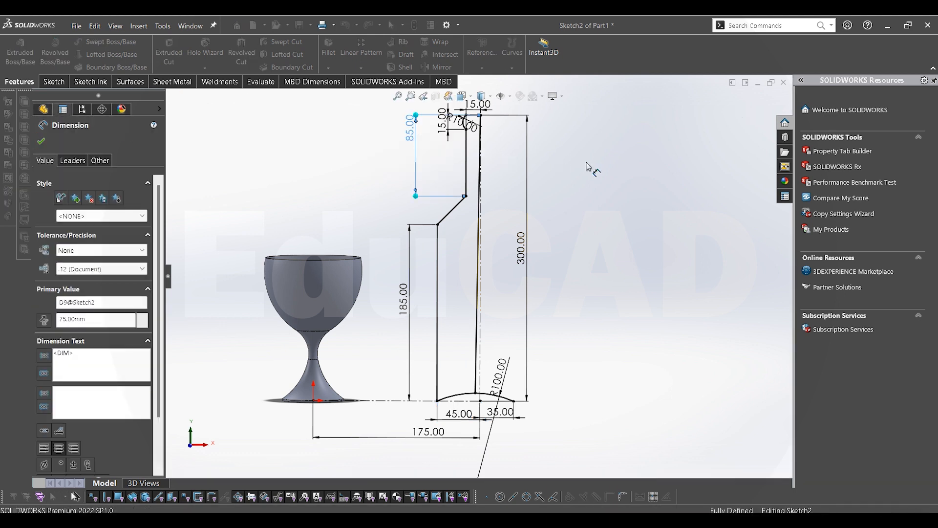
Set the base arc's other half-width dimension to 45 mm and exit the sketch
{"action": "scroll", "coordinate": [489, 352], "scroll_direction": "down", "scroll_amount": 2}
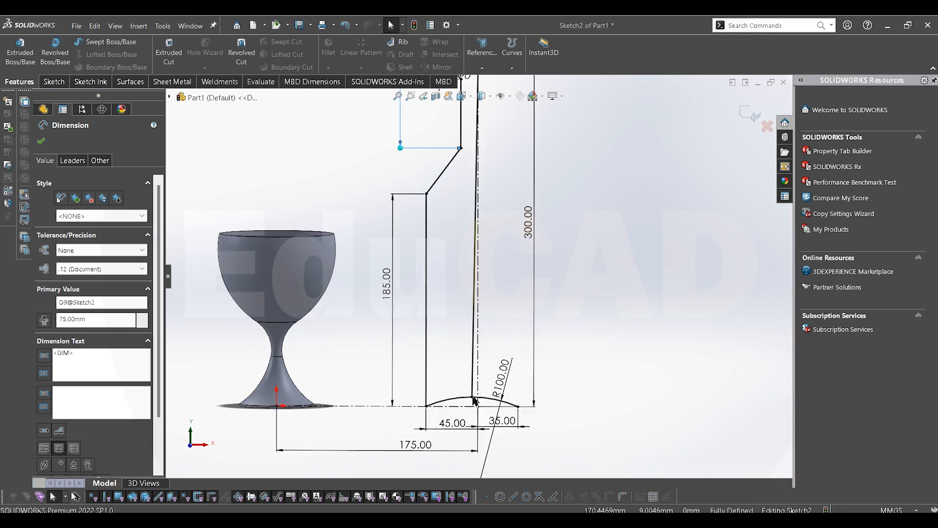
{"action": "left_click", "coordinate": [473, 397]}
{"action": "left_click", "coordinate": [503, 420]}
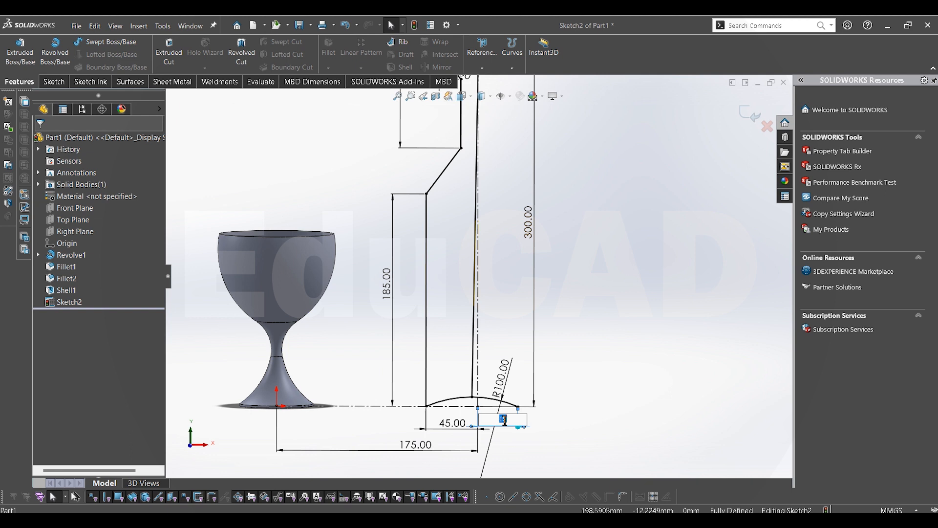
{"action": "type", "text": "45"}
{"action": "key", "text": "Return"}
{"action": "left_click", "coordinate": [752, 114]}
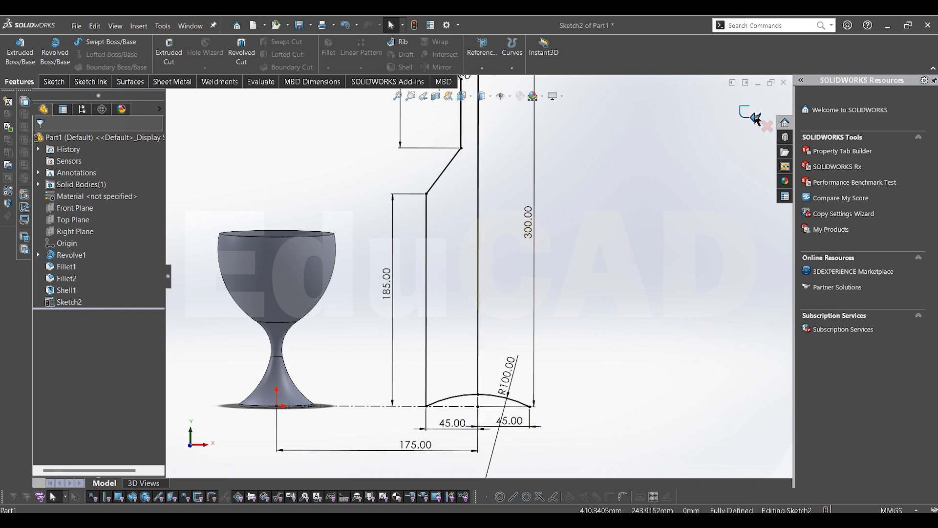
Start revolving the bottle sketch, replacing the open contour selection with the closed region between the side profile and the vertical centerline
{"action": "left_click", "coordinate": [55, 55]}
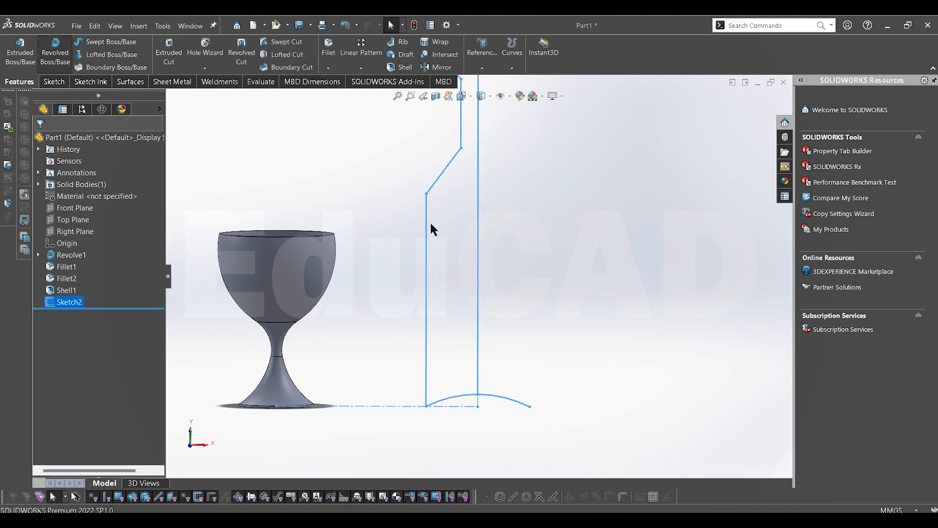
{"action": "left_click", "coordinate": [480, 249]}
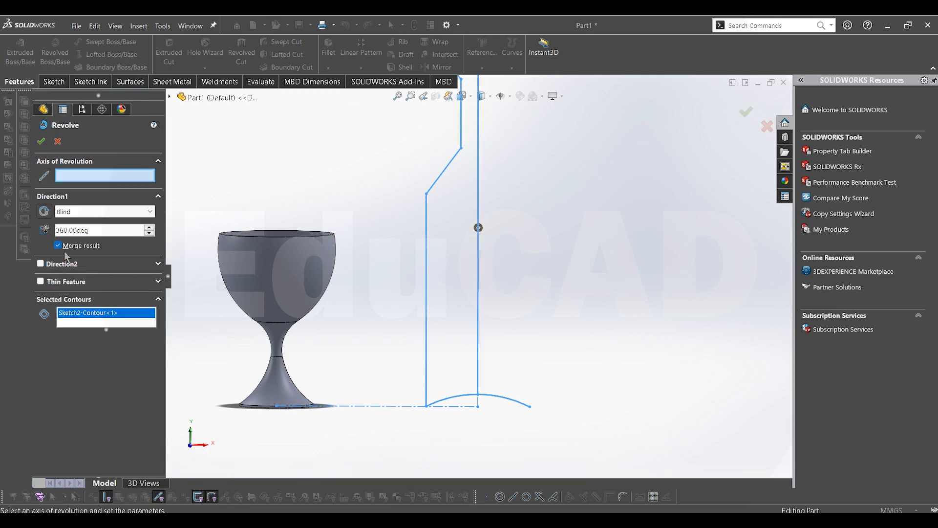
{"action": "left_click", "coordinate": [65, 265]}
{"action": "left_click", "coordinate": [65, 265]}
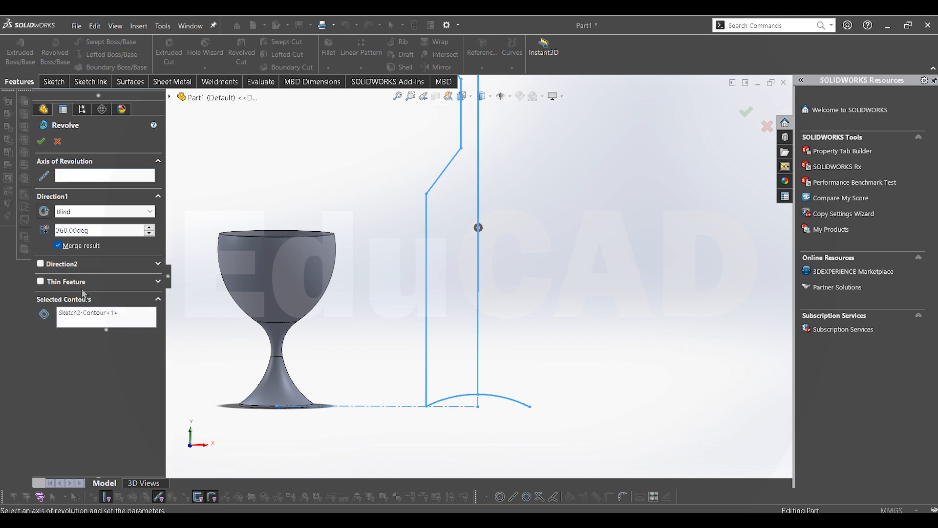
{"action": "left_click", "coordinate": [100, 318]}
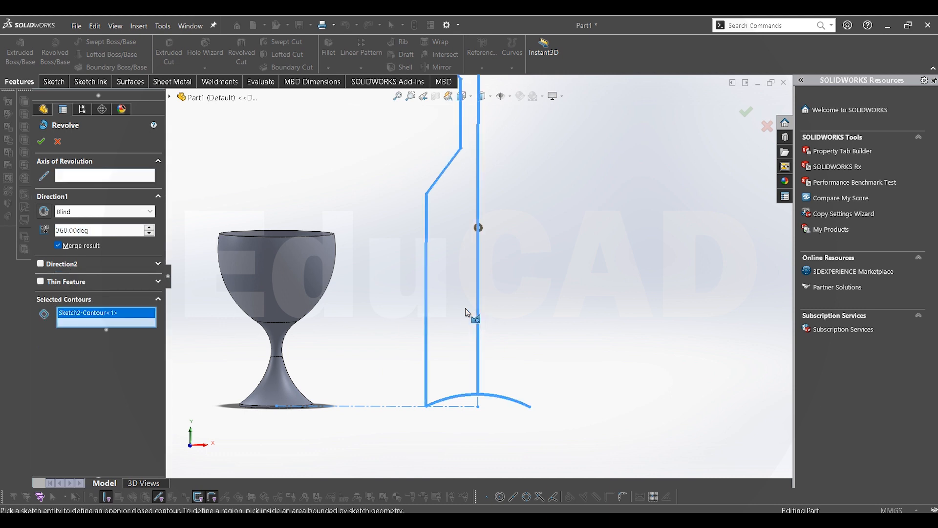
{"action": "left_click", "coordinate": [448, 301]}
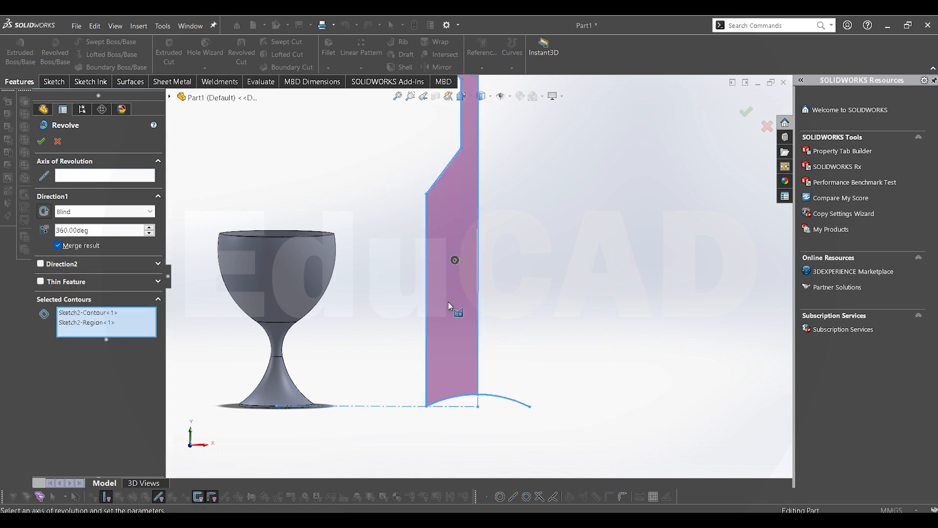
{"action": "left_click", "coordinate": [107, 312]}
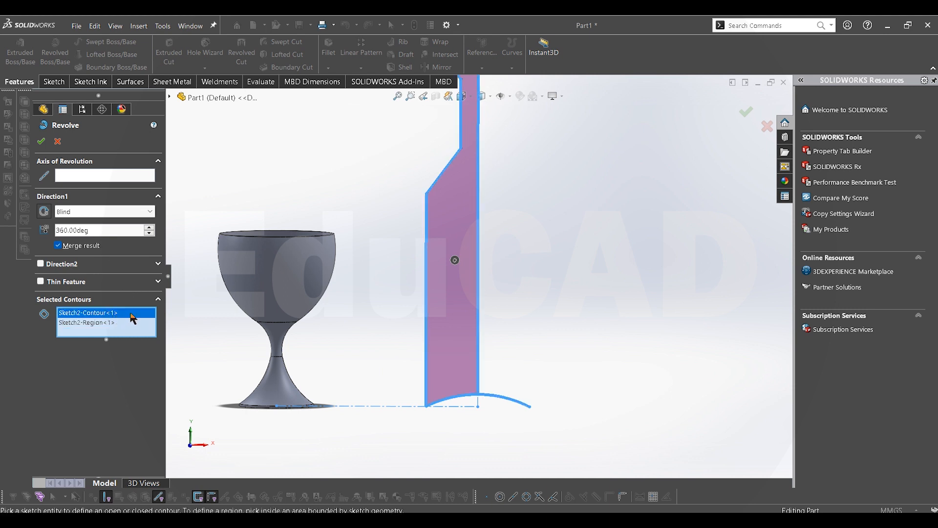
{"action": "key", "text": "Delete"}
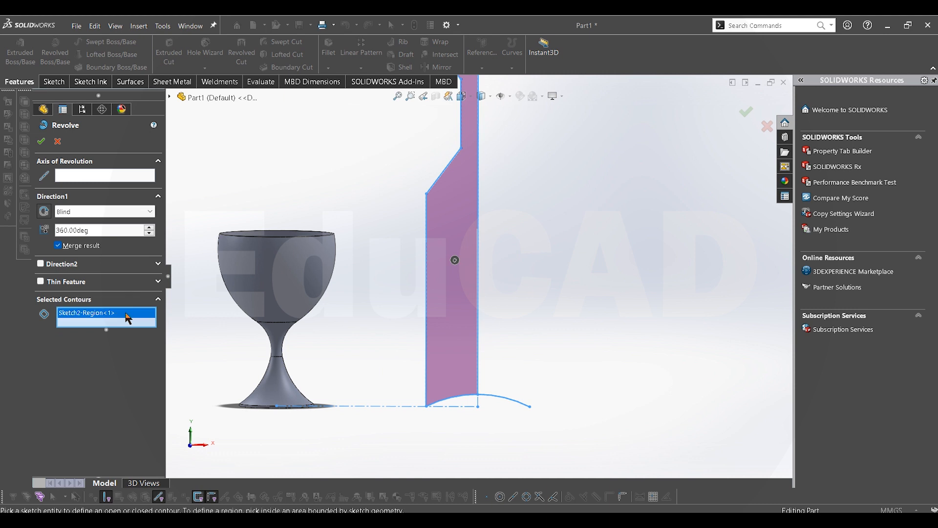
{"action": "left_click", "coordinate": [436, 323]}
{"action": "left_click", "coordinate": [451, 324]}
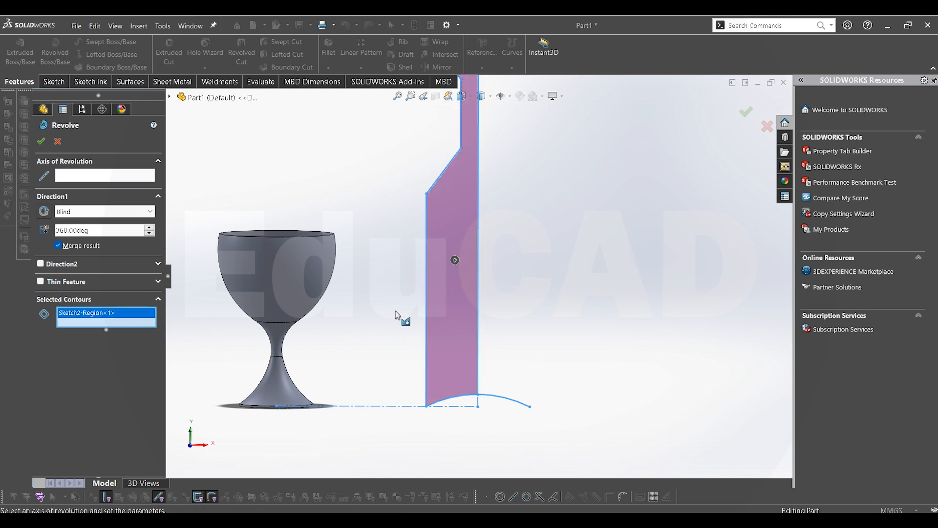
Revolve the selected bottle region 360° about the sketch's vertical center line
{"action": "left_click", "coordinate": [100, 177]}
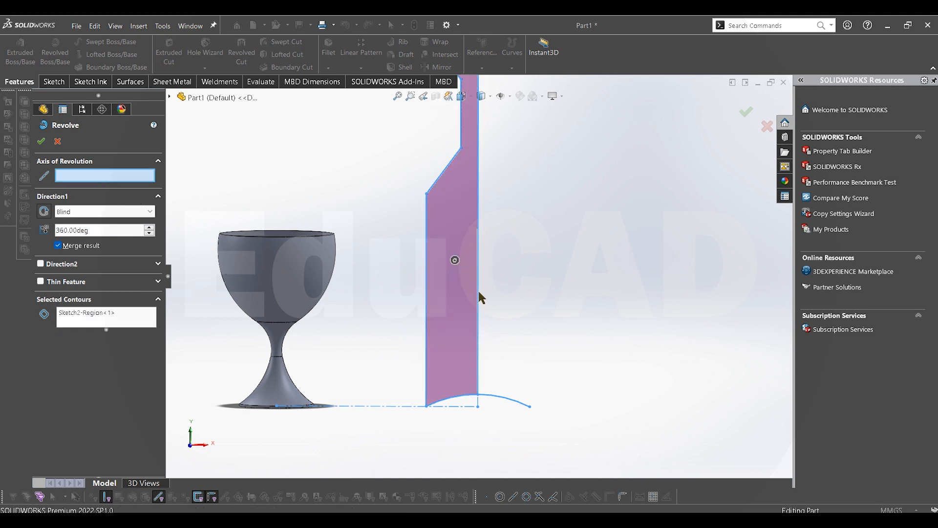
{"action": "left_click", "coordinate": [479, 291]}
{"action": "scroll", "coordinate": [482, 293], "scroll_direction": "up", "scroll_amount": 3}
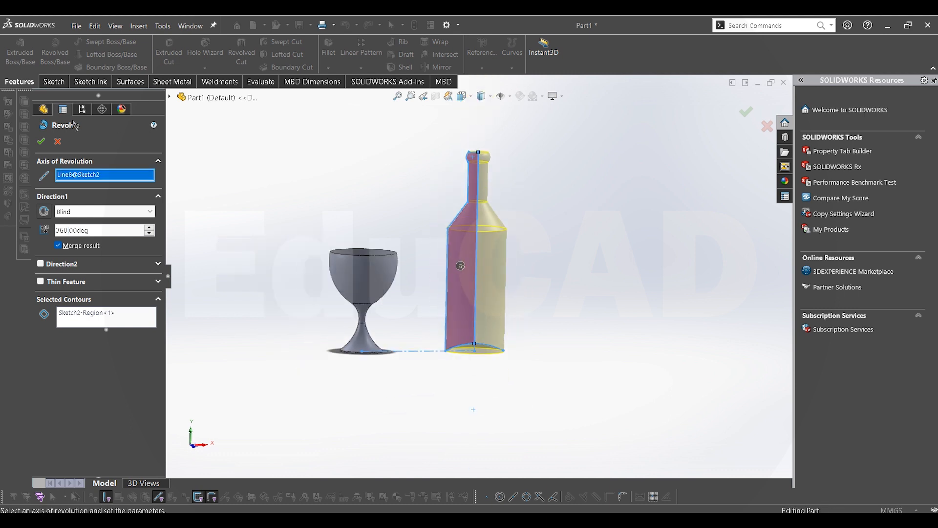
{"action": "left_click", "coordinate": [42, 143]}
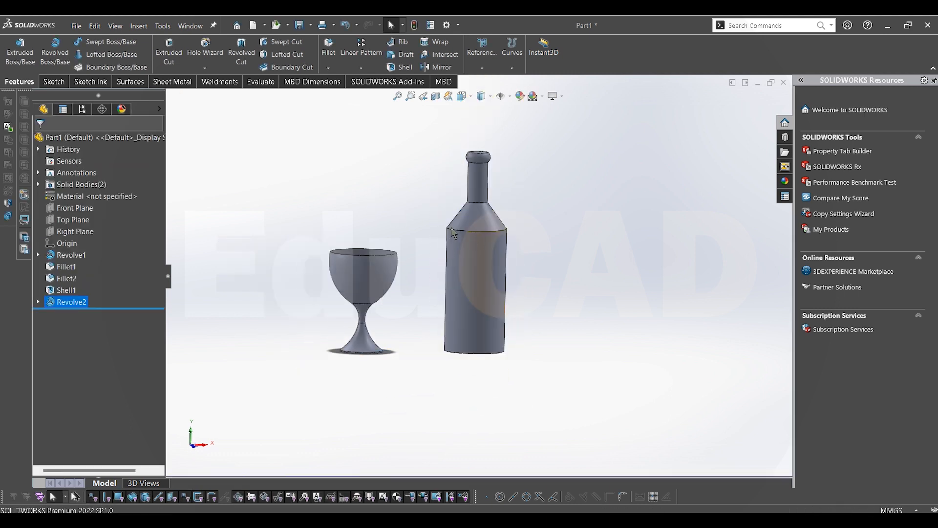
Fillet the neck-to-shoulder and shoulder-to-body edges of the bottle with a 35 mm radius
{"action": "scroll", "coordinate": [468, 167], "scroll_direction": "down", "scroll_amount": 2}
{"action": "scroll", "coordinate": [469, 167], "scroll_direction": "down", "scroll_amount": 2}
{"action": "middle_click_drag", "start_coordinate": [468, 167], "coordinate": [487, 237]}
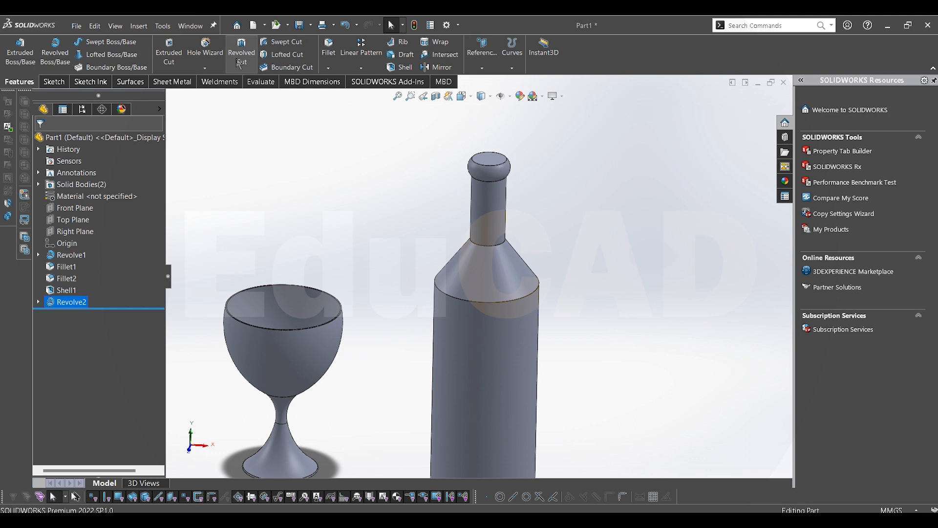
{"action": "left_click", "coordinate": [481, 246]}
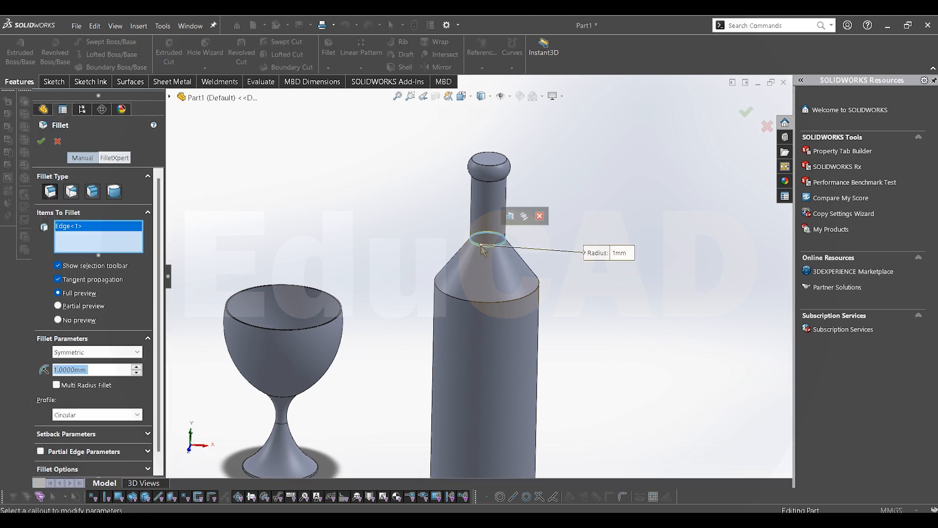
{"action": "left_click", "coordinate": [498, 304]}
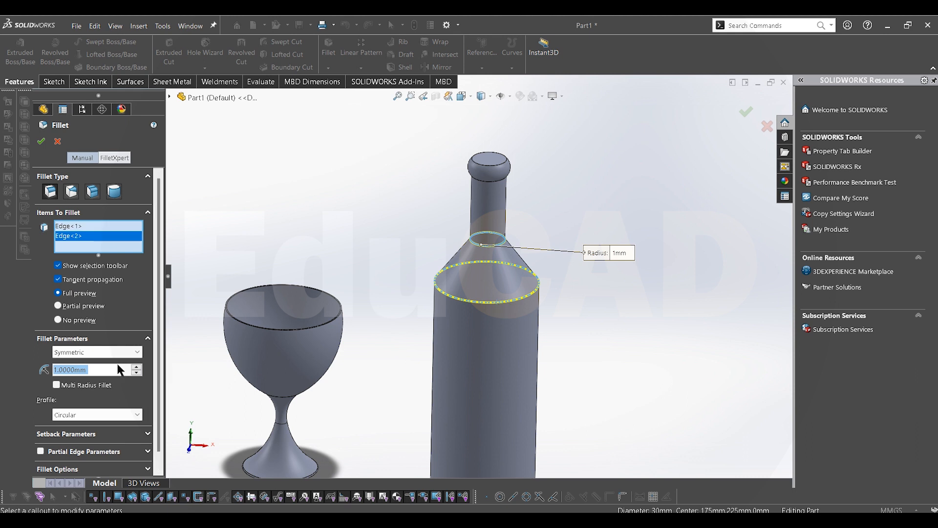
{"action": "type", "text": "50"}
{"action": "key", "text": "Return"}
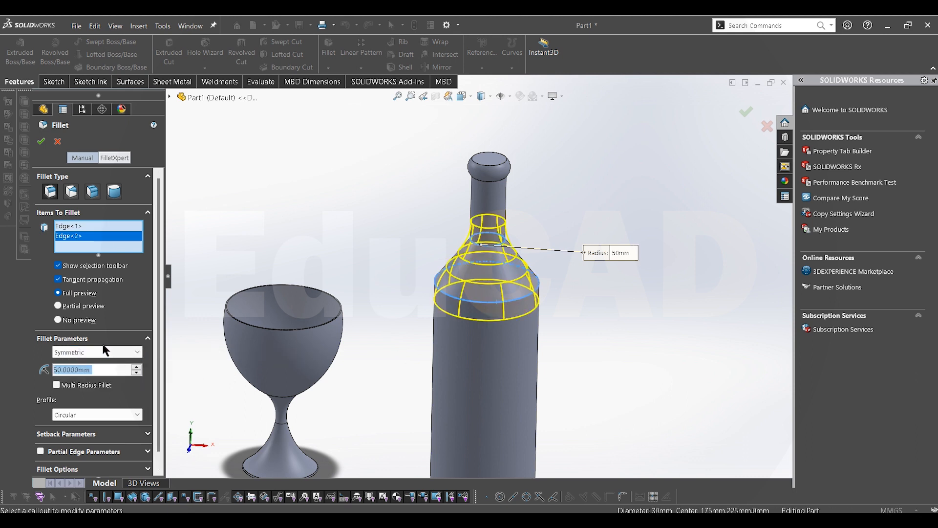
{"action": "type", "text": "35"}
{"action": "key", "text": "Return"}
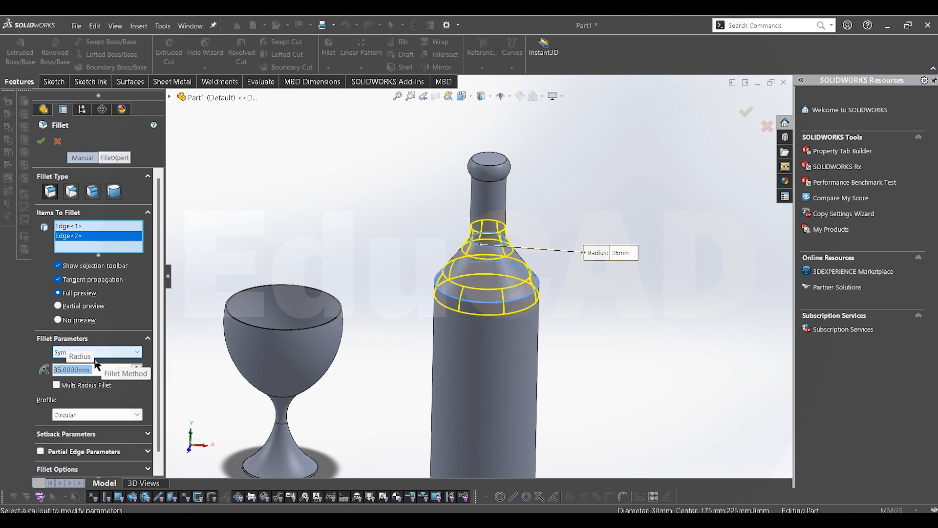
{"action": "left_click", "coordinate": [41, 142]}
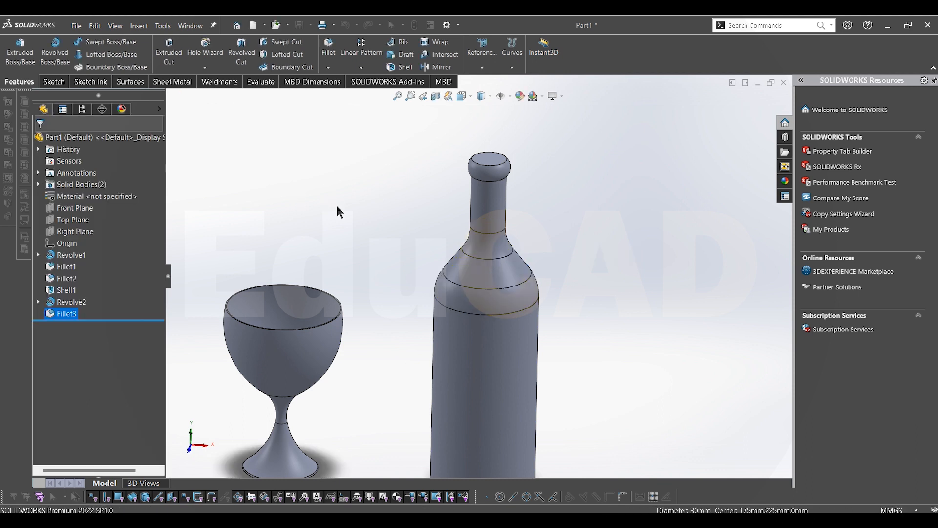
Round the bottle's outer bottom edge with a 1 mm fillet
{"action": "scroll", "coordinate": [440, 261], "scroll_direction": "up", "scroll_amount": 4}
{"action": "middle_click_drag", "start_coordinate": [450, 261], "coordinate": [461, 233]}
{"action": "scroll", "coordinate": [460, 233], "scroll_direction": "down", "scroll_amount": 2}
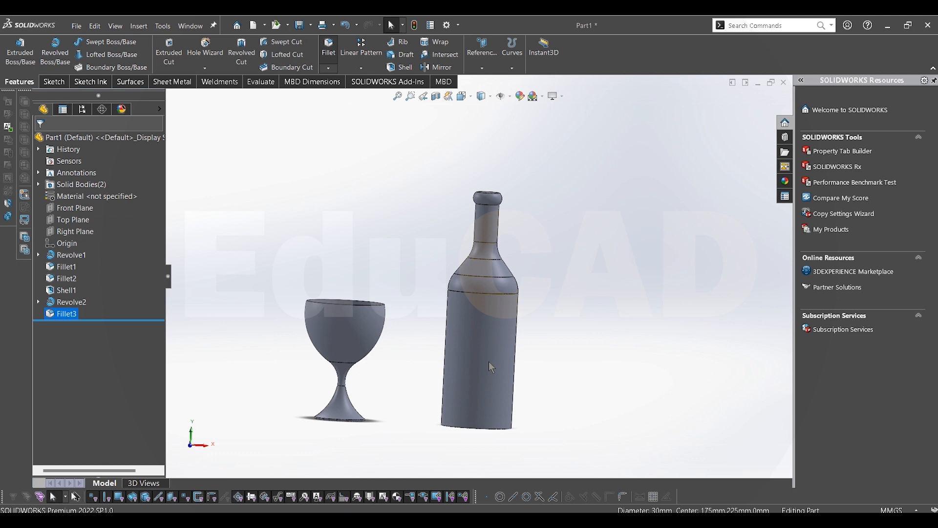
{"action": "middle_click_drag", "start_coordinate": [490, 383], "coordinate": [464, 360]}
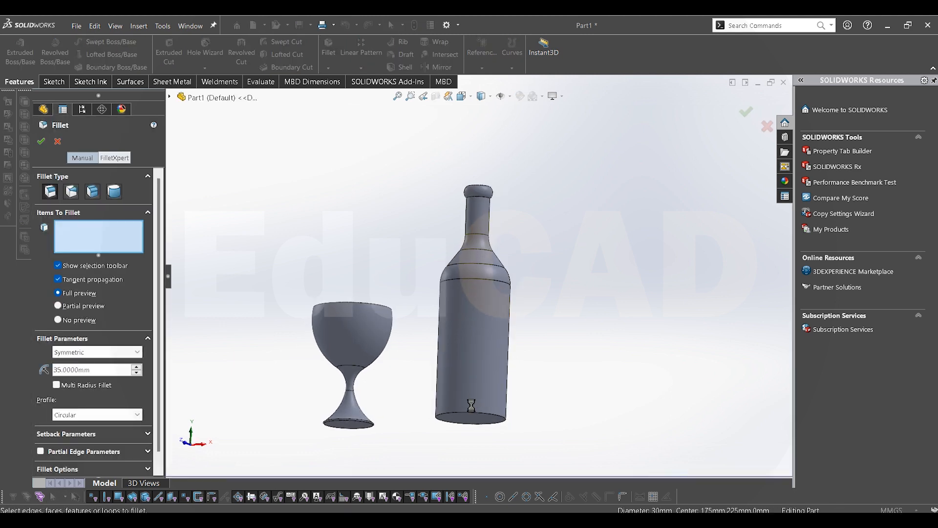
{"action": "scroll", "coordinate": [471, 406], "scroll_direction": "down", "scroll_amount": 2}
{"action": "left_click", "coordinate": [475, 413]}
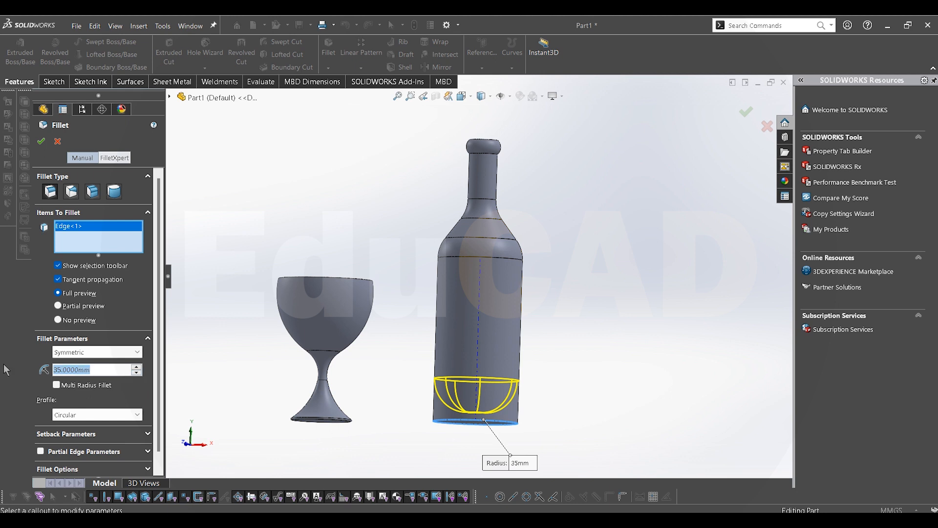
{"action": "type", "text": "3"}
{"action": "key", "text": "Return"}
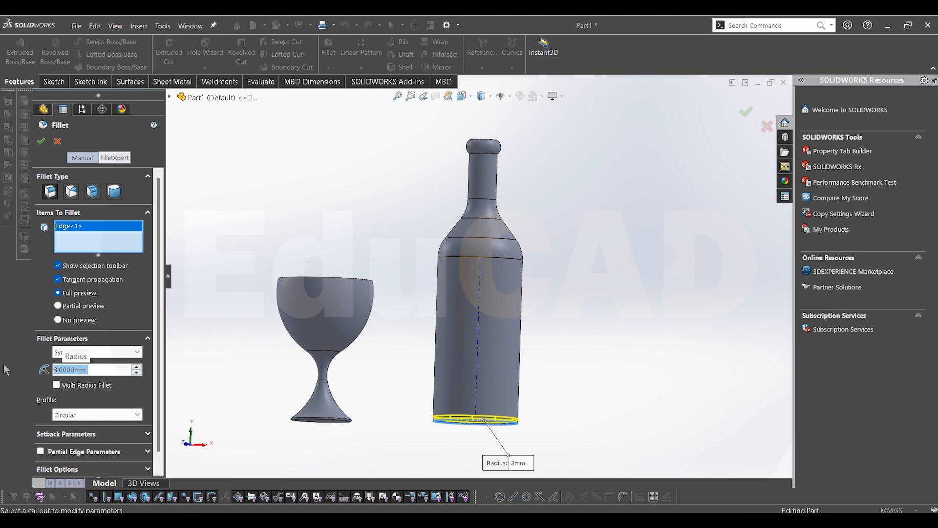
{"action": "type", "text": "1"}
{"action": "key", "text": "Return"}
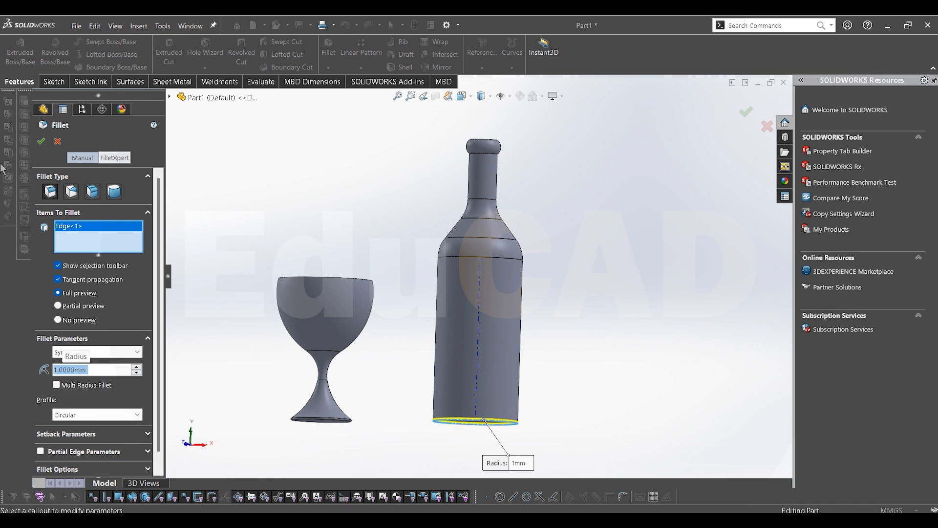
{"action": "left_click", "coordinate": [41, 141]}
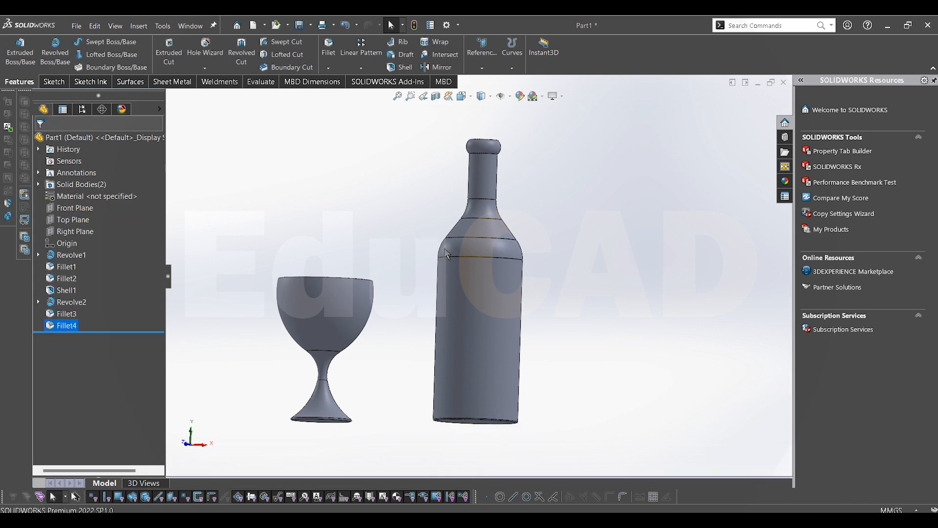
Fillet the edge where the bottle's lip meets the neck with a 10 mm radius
{"action": "middle_click_drag", "start_coordinate": [427, 233], "coordinate": [454, 263]}
{"action": "key", "text": "space"}
{"action": "left_click", "coordinate": [408, 280]}
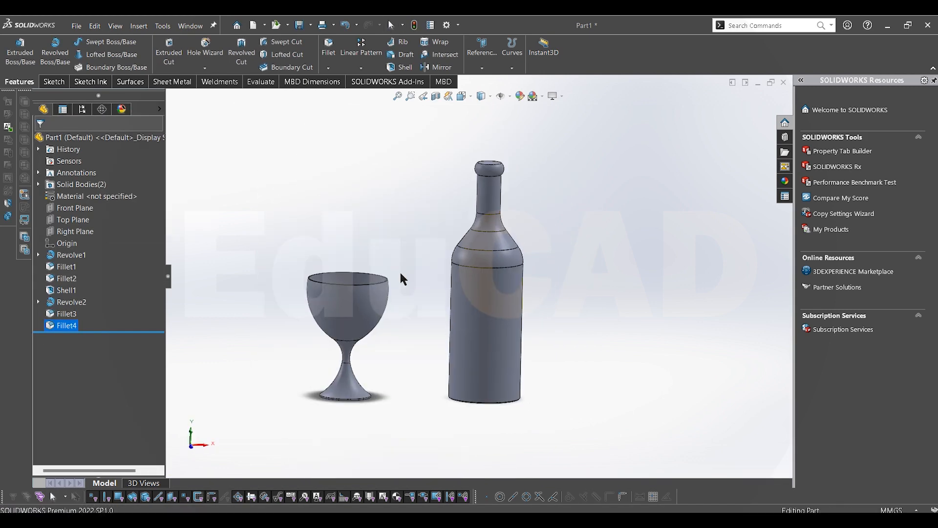
{"action": "scroll", "coordinate": [552, 222], "scroll_direction": "up", "scroll_amount": 2}
{"action": "scroll", "coordinate": [554, 171], "scroll_direction": "down", "scroll_amount": 5}
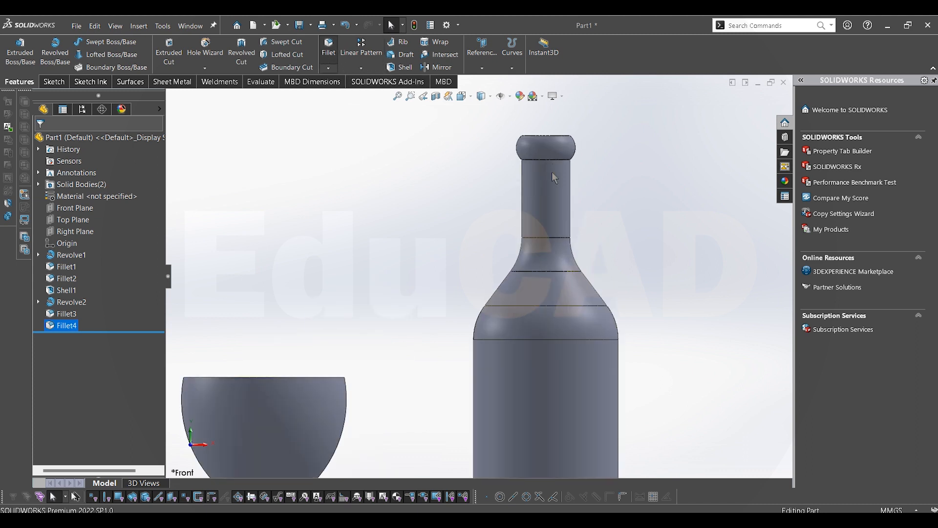
{"action": "scroll", "coordinate": [550, 165], "scroll_direction": "down", "scroll_amount": 4}
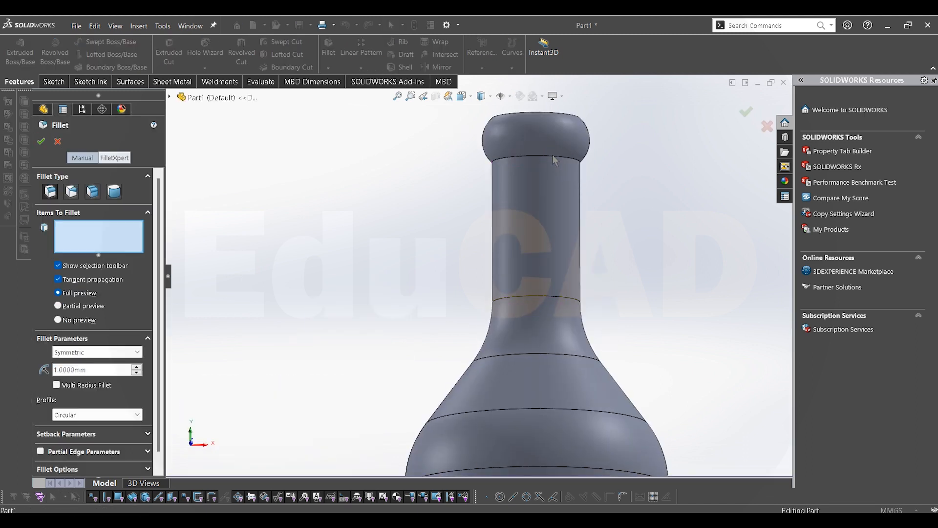
{"action": "left_click", "coordinate": [553, 158]}
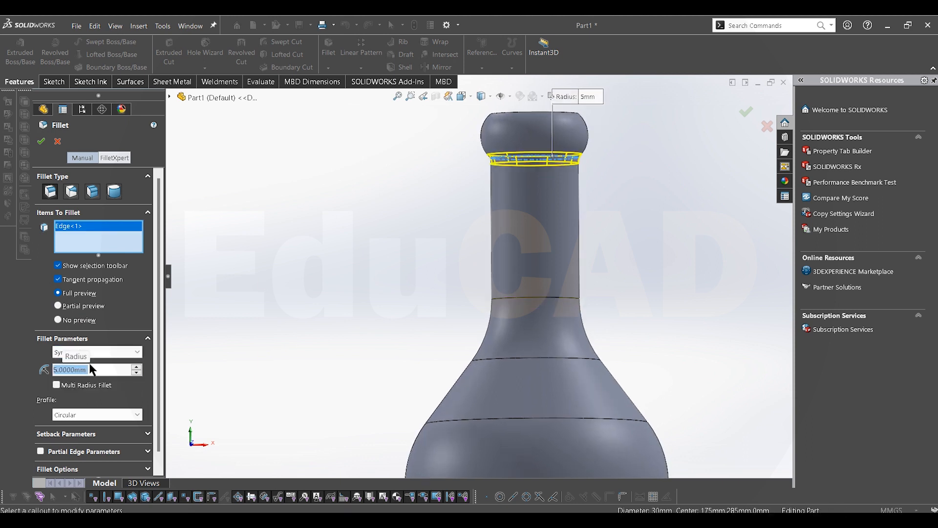
{"action": "type", "text": "10"}
{"action": "key", "text": "Return"}
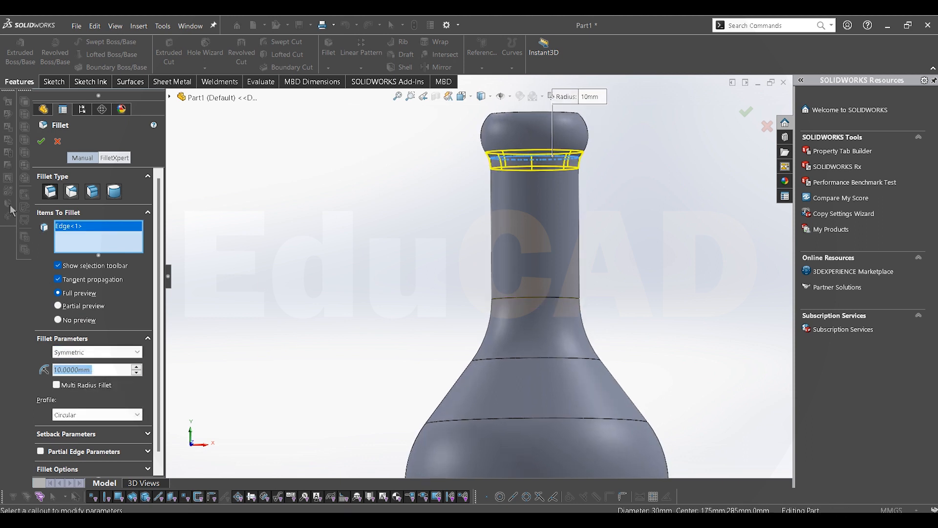
{"action": "left_click", "coordinate": [42, 143]}
Shell the bottle to a 1 mm wall thickness, removing the top face of its mouth
{"action": "scroll", "coordinate": [421, 234], "scroll_direction": "up", "scroll_amount": 7}
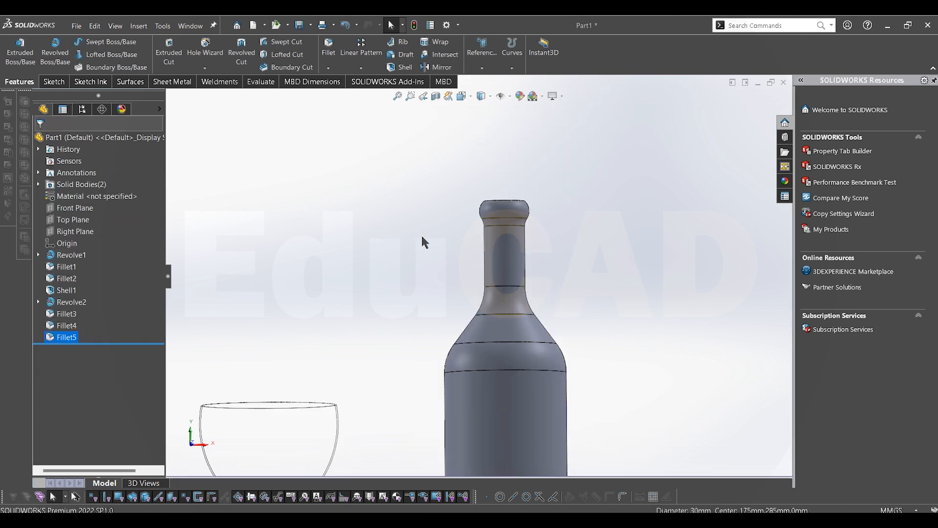
{"action": "middle_click_drag", "start_coordinate": [421, 237], "coordinate": [419, 279]}
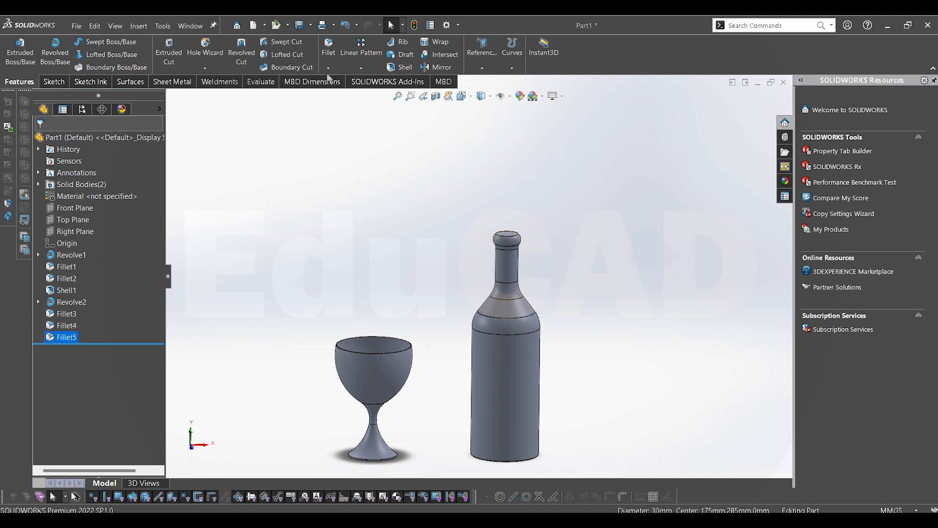
{"action": "left_click", "coordinate": [400, 67]}
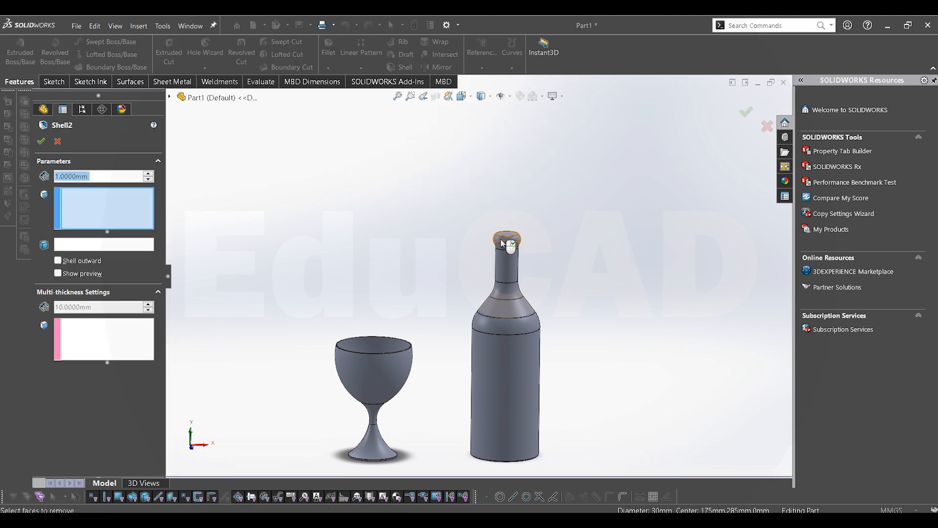
{"action": "scroll", "coordinate": [506, 243], "scroll_direction": "down", "scroll_amount": 4}
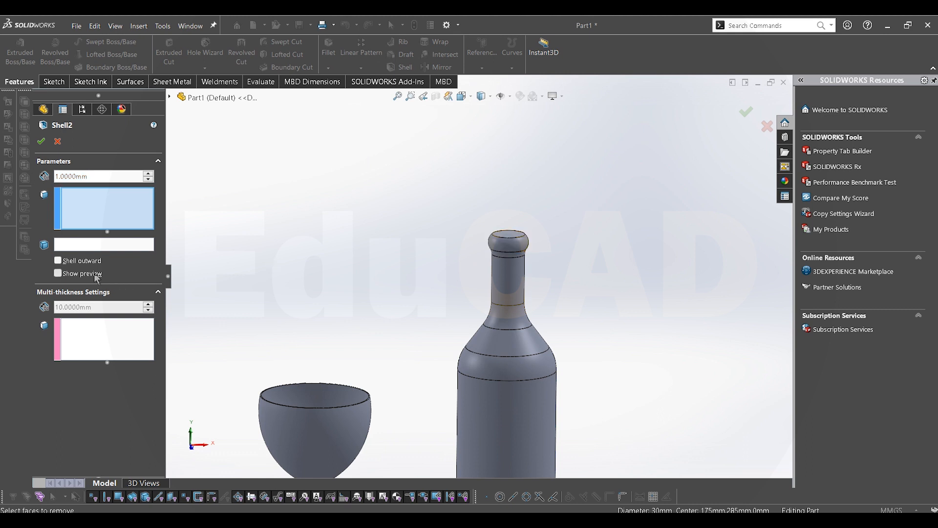
{"action": "left_click", "coordinate": [510, 234]}
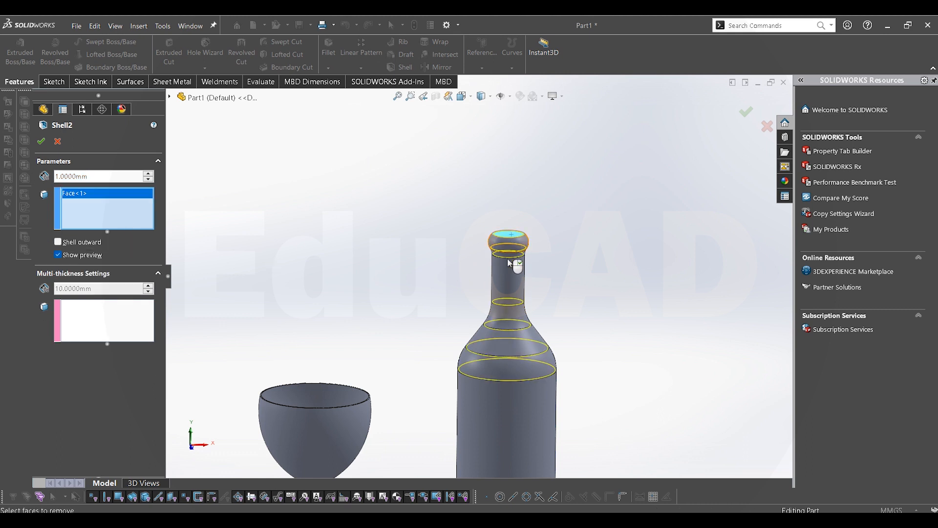
{"action": "scroll", "coordinate": [508, 266], "scroll_direction": "up", "scroll_amount": 5}
{"action": "left_click", "coordinate": [42, 142]}
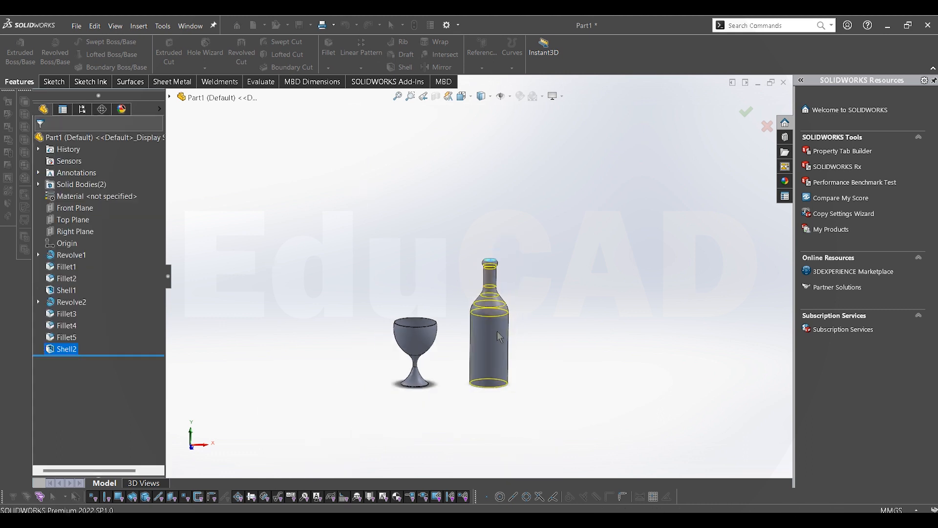
Inspect the bottle's hollow mouth up close, and examine the goblet and bottle together from the front
{"action": "middle_click_drag", "start_coordinate": [482, 329], "coordinate": [482, 341]}
{"action": "scroll", "coordinate": [495, 282], "scroll_direction": "down", "scroll_amount": 10}
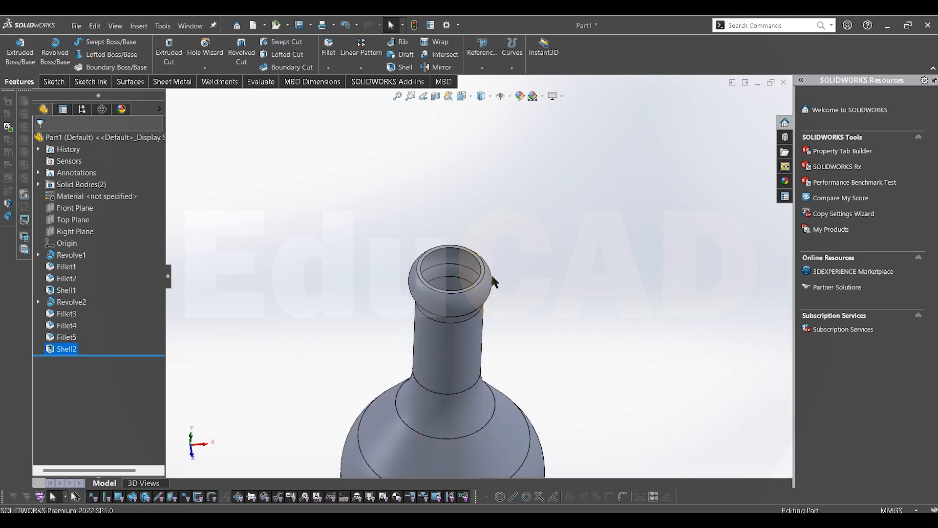
{"action": "scroll", "coordinate": [470, 268], "scroll_direction": "up", "scroll_amount": 1}
{"action": "mouse_move", "coordinate": [471, 267]}
{"action": "middle_mouse_down"}
{"action": "mouse_move", "coordinate": [437, 243]}
{"action": "mouse_move", "coordinate": [470, 264]}
{"action": "middle_mouse_up"}
{"action": "scroll", "coordinate": [473, 268], "scroll_direction": "up", "scroll_amount": 10}
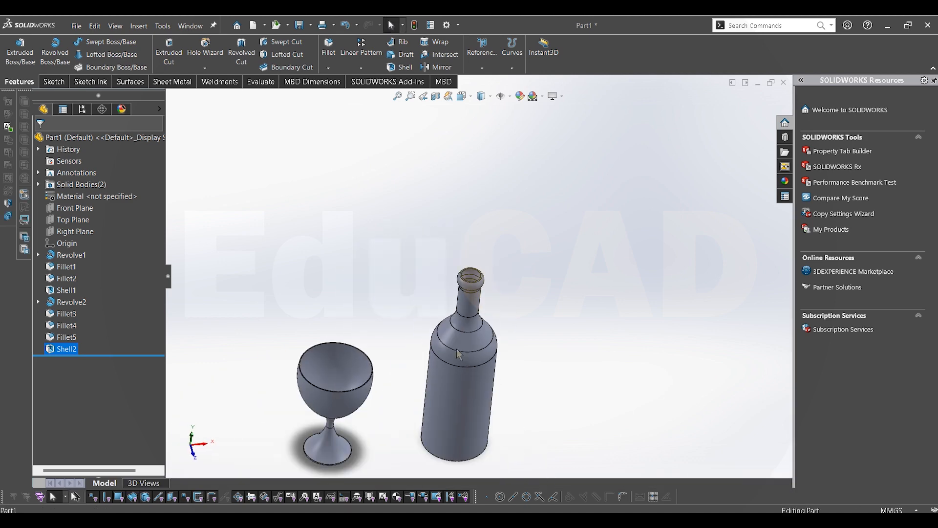
{"action": "middle_click_drag", "start_coordinate": [464, 350], "coordinate": [364, 333]}
{"action": "key", "text": "space"}
{"action": "left_click", "coordinate": [365, 337]}
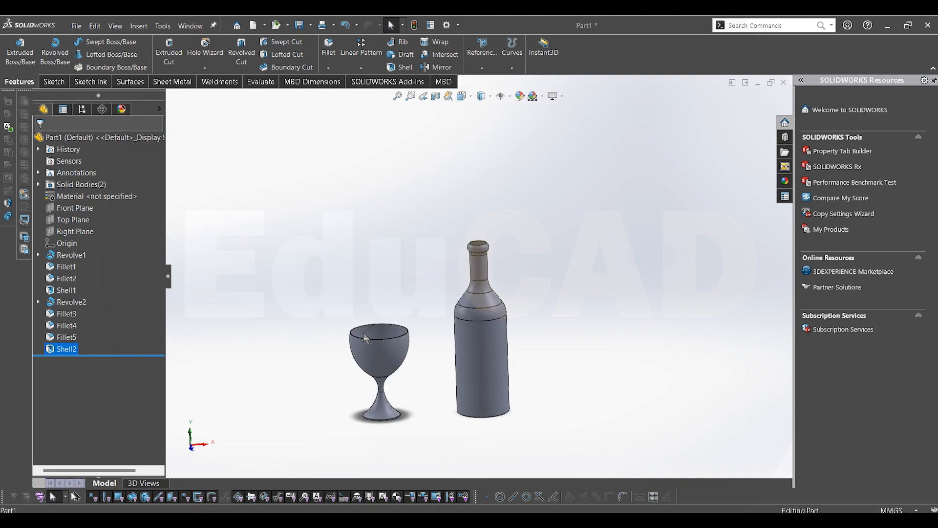
{"action": "middle_click_drag", "start_coordinate": [509, 320], "coordinate": [538, 335]}
{"action": "key", "text": "space"}
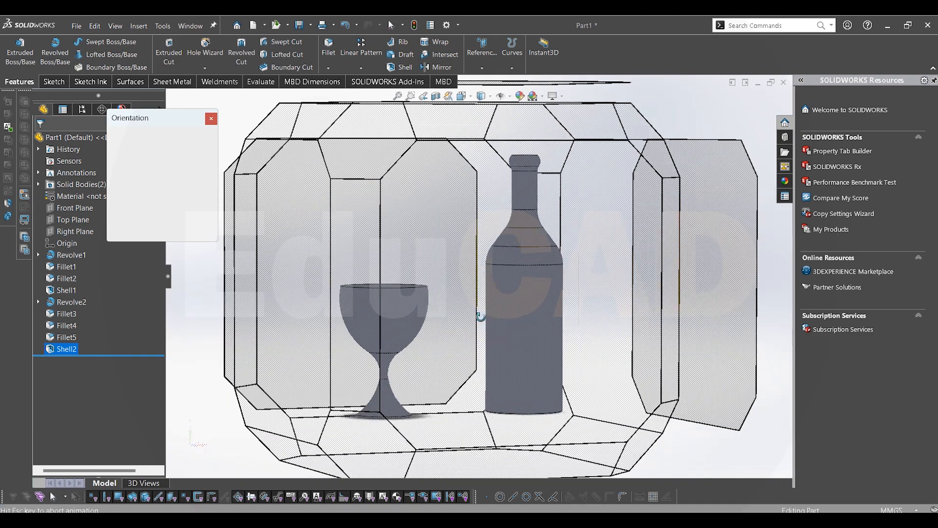
{"action": "left_click", "coordinate": [466, 318]}
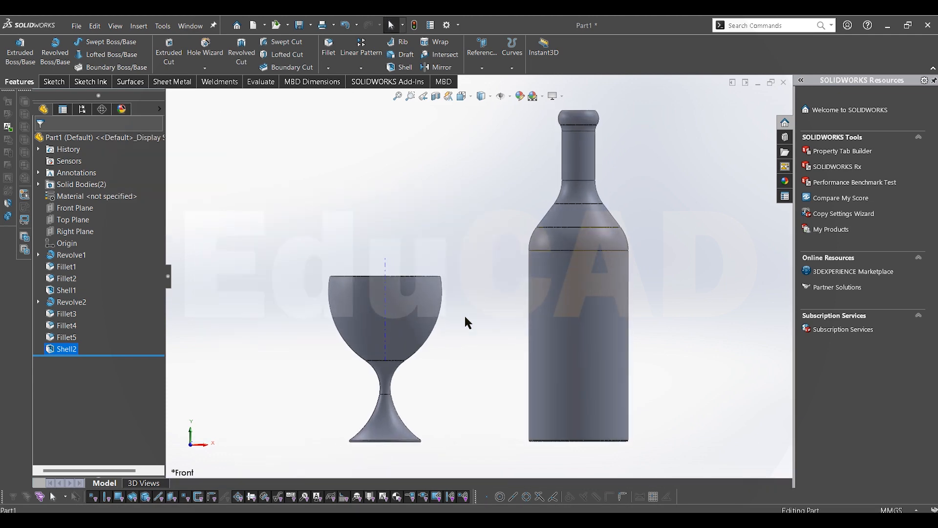